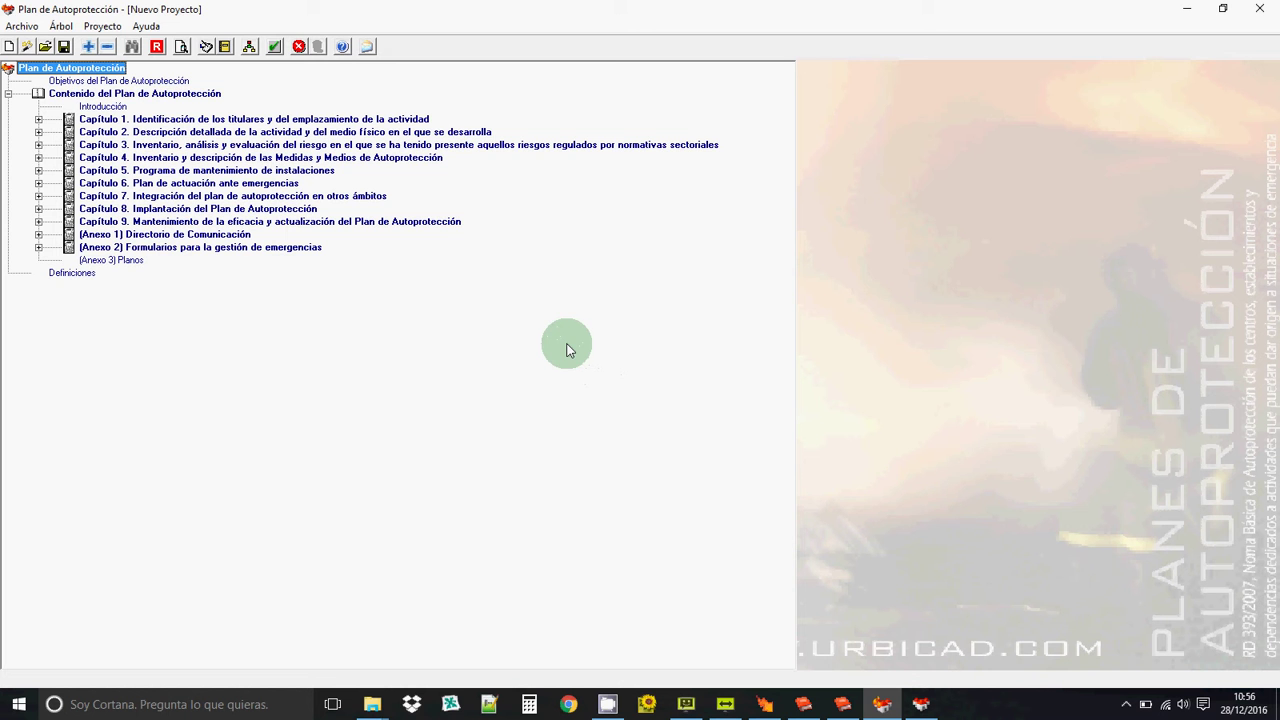
Open the plan's data-collection sheet, review its general, activity, telephone and external resources sections, and open the buildings' data
{"action": "left_click", "coordinate": [205, 47]}
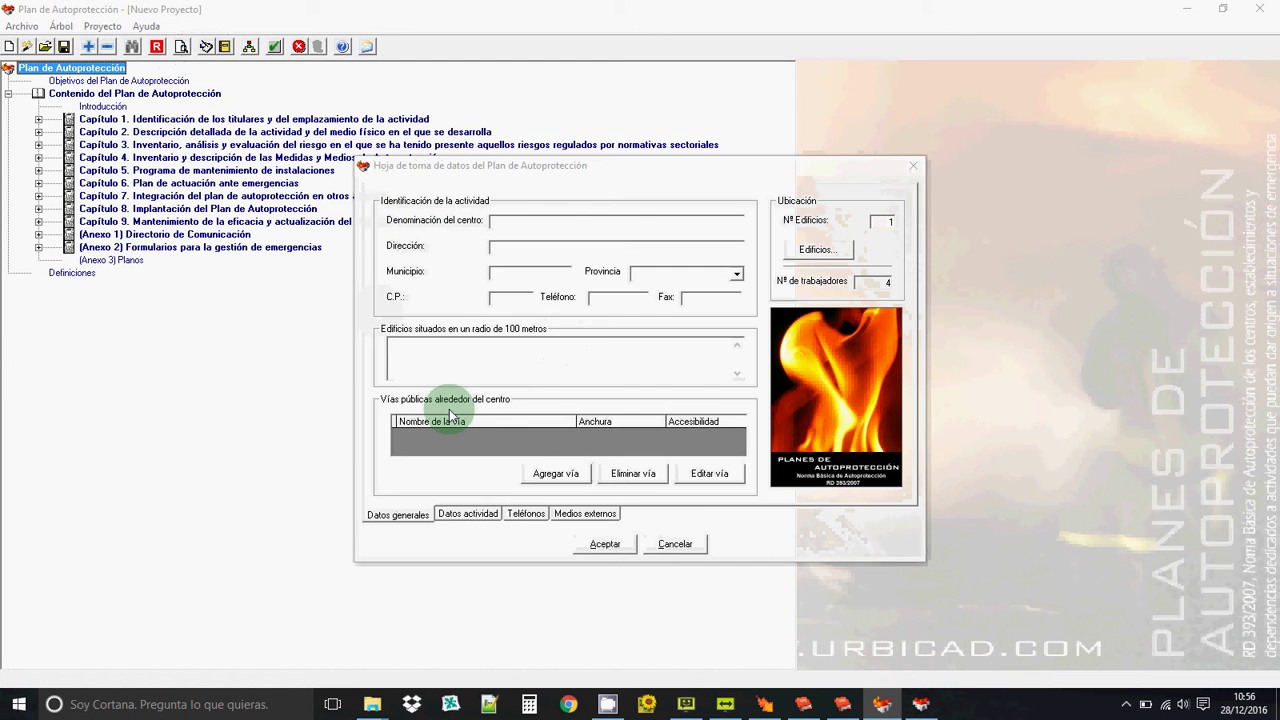
{"action": "left_click", "coordinate": [409, 518]}
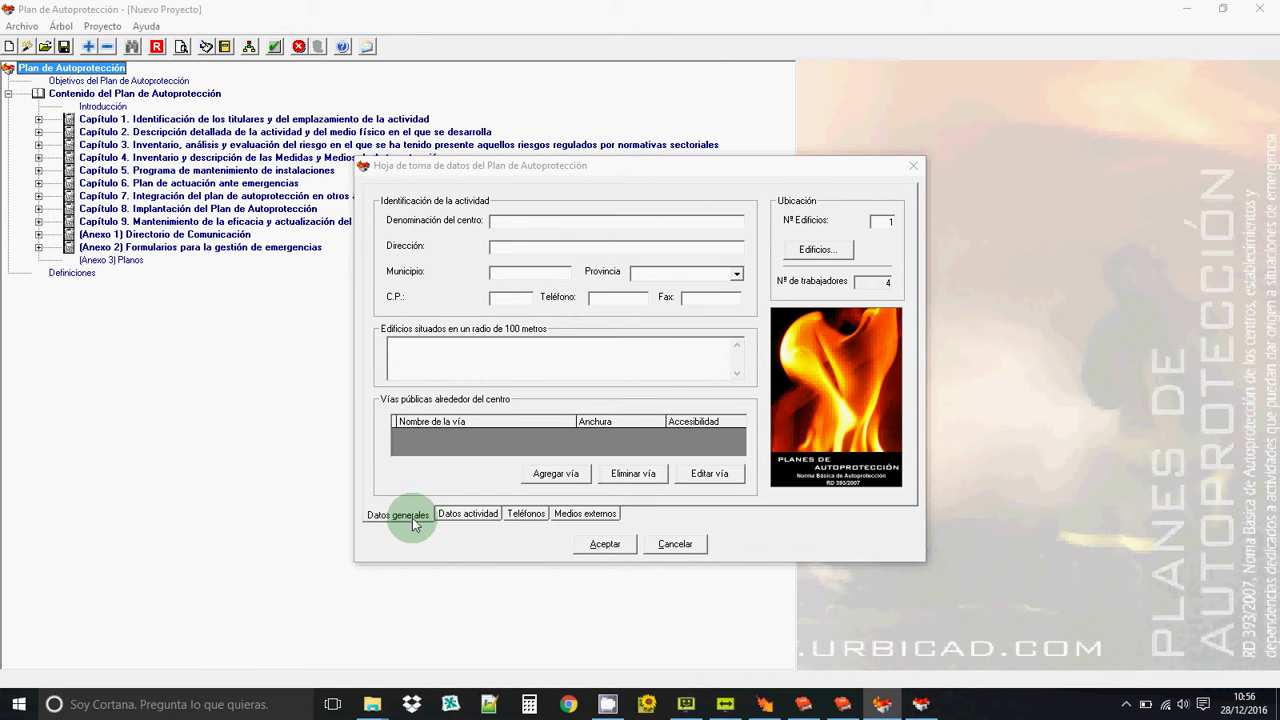
{"action": "left_click", "coordinate": [463, 514]}
{"action": "left_click", "coordinate": [525, 514]}
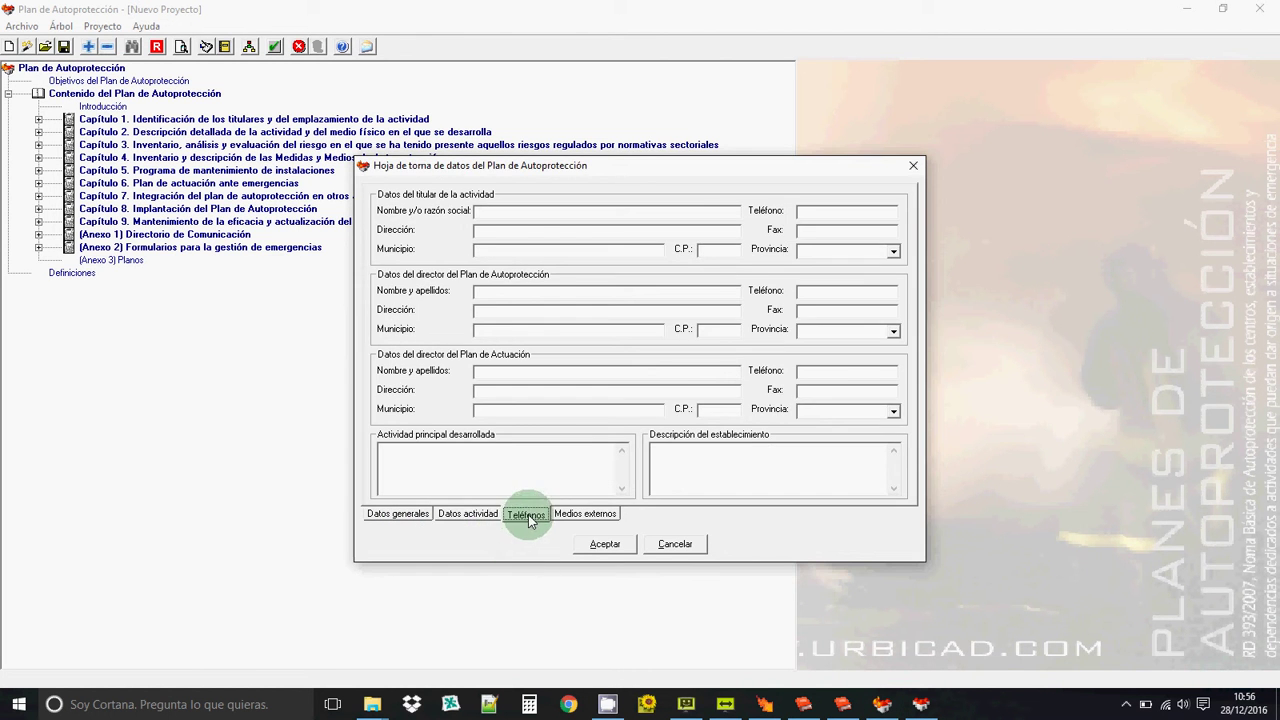
{"action": "left_click", "coordinate": [580, 514]}
{"action": "left_click", "coordinate": [400, 515]}
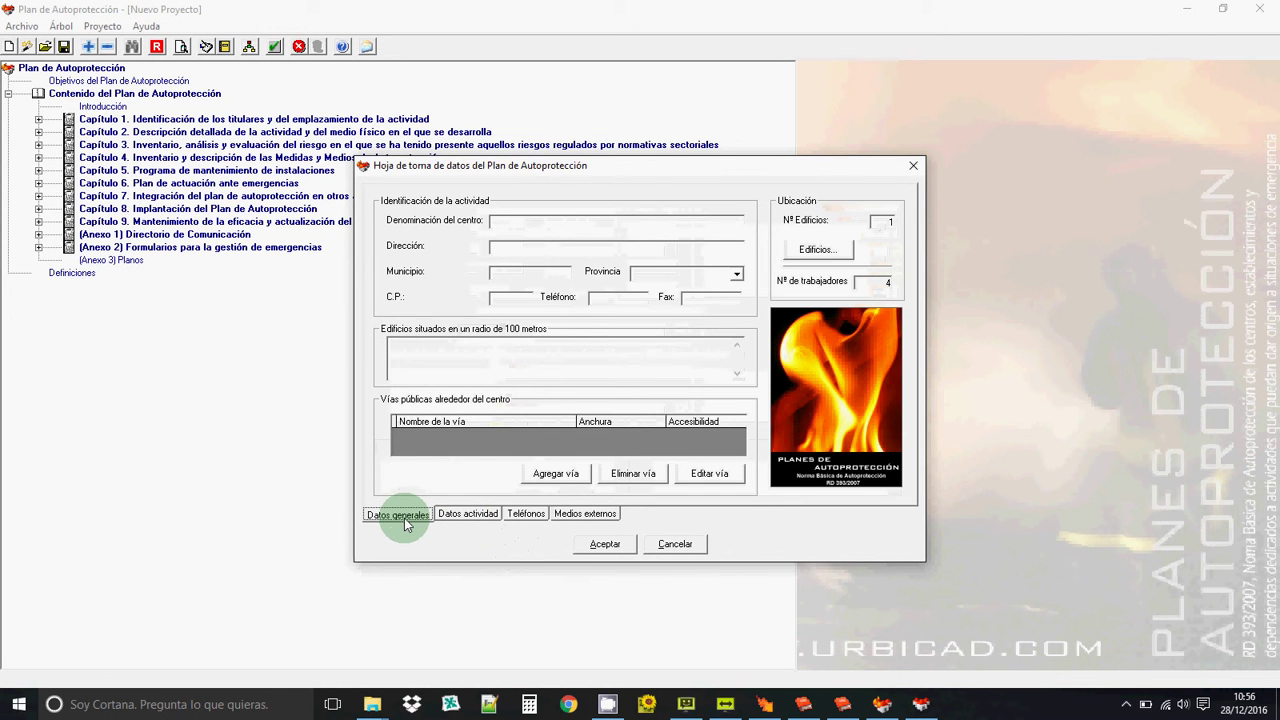
{"action": "left_click", "coordinate": [805, 252]}
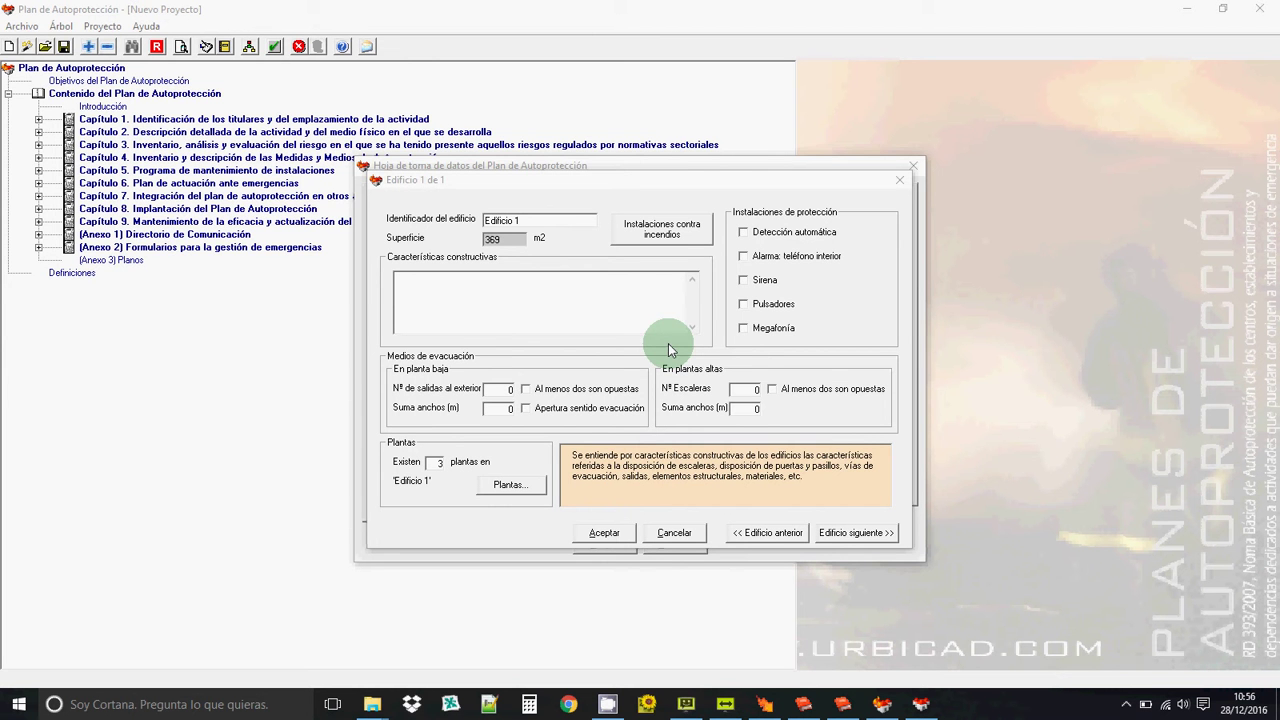
Switch to CTE DB-SI, examine the Uso Comercial example's basic requirements SI 1 to SI 6, and return to Plan de Autoprotección
{"action": "left_click", "coordinate": [920, 708]}
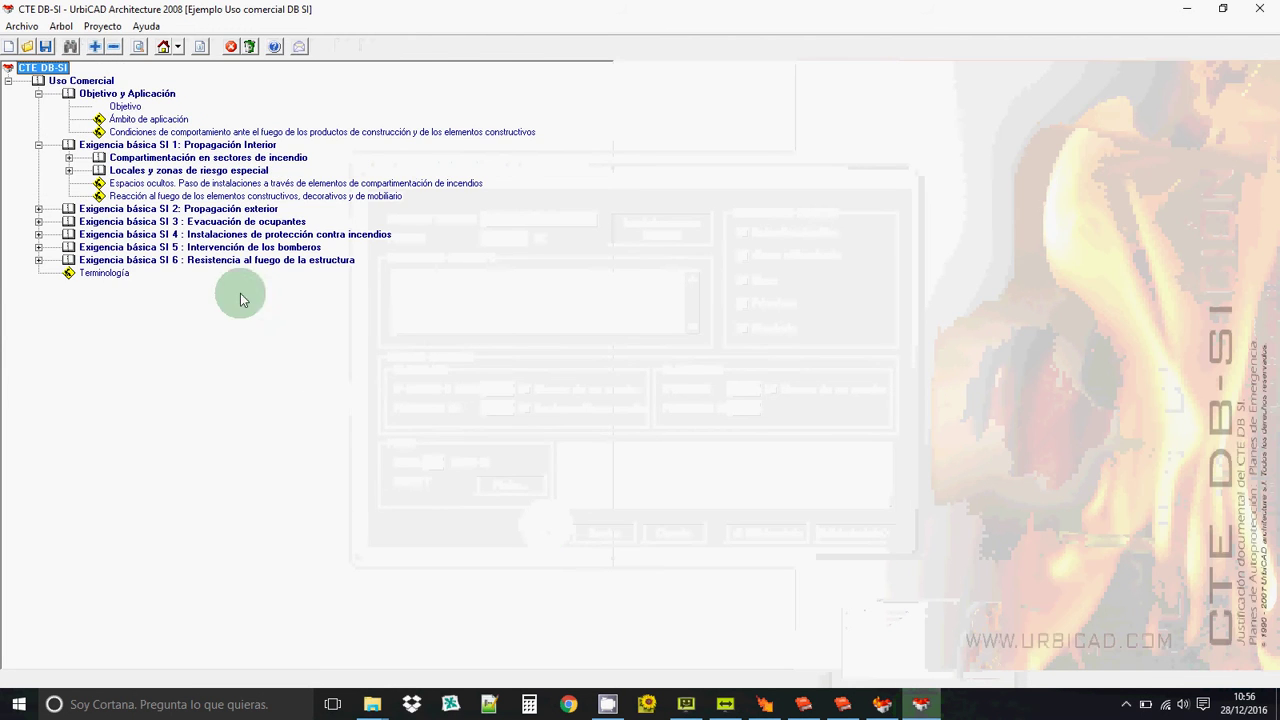
{"action": "left_click", "coordinate": [66, 84]}
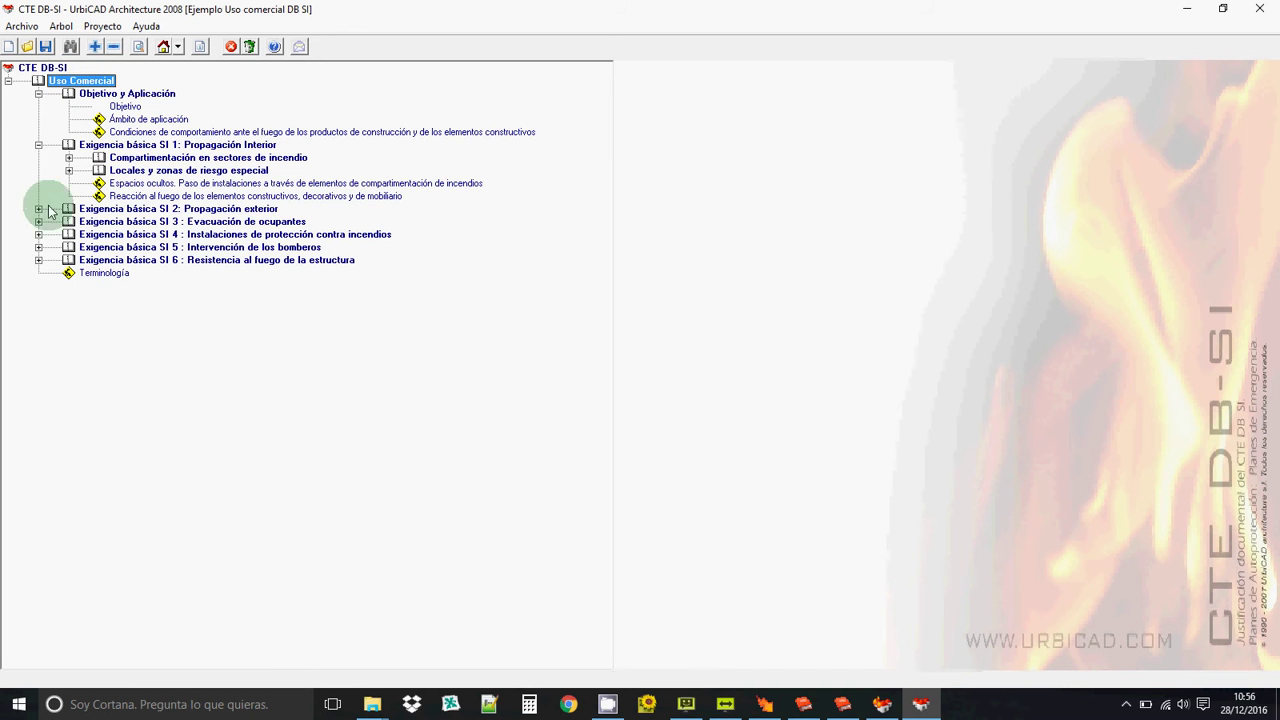
{"action": "left_click", "coordinate": [39, 145]}
{"action": "left_click", "coordinate": [123, 146]}
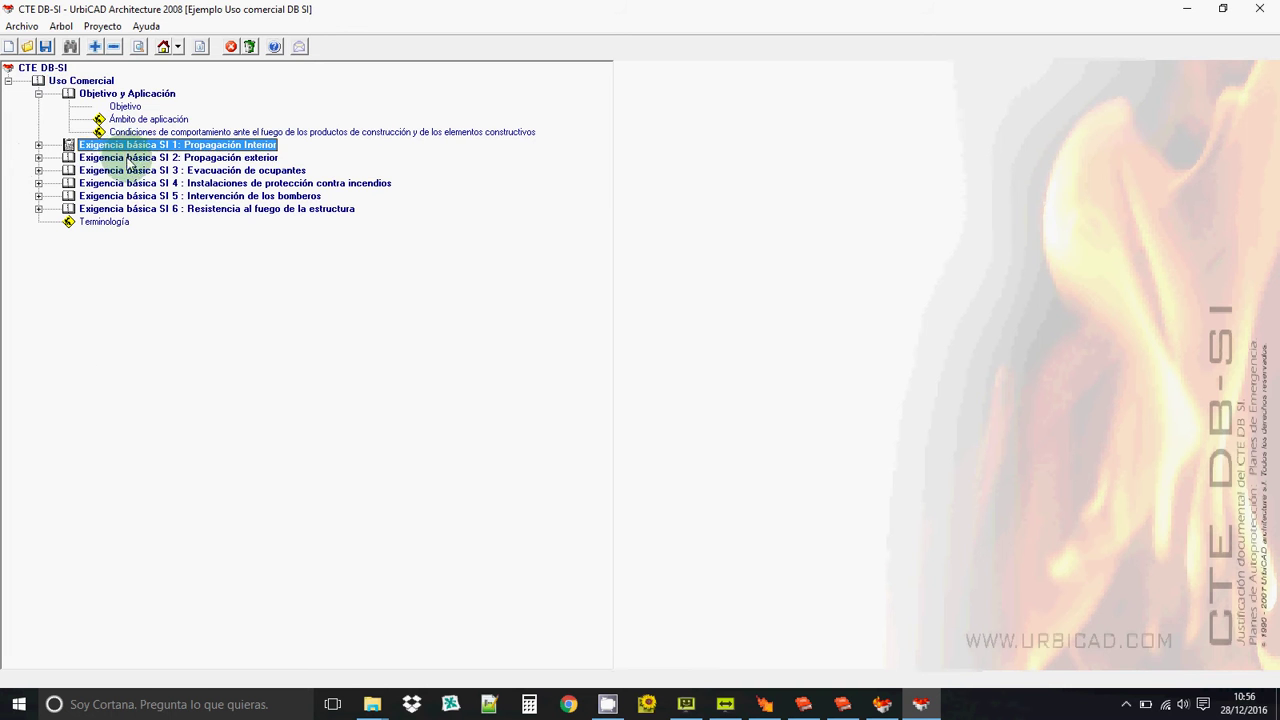
{"action": "left_click", "coordinate": [125, 158]}
{"action": "left_click", "coordinate": [126, 171]}
{"action": "left_click", "coordinate": [127, 184]}
{"action": "left_click", "coordinate": [128, 196]}
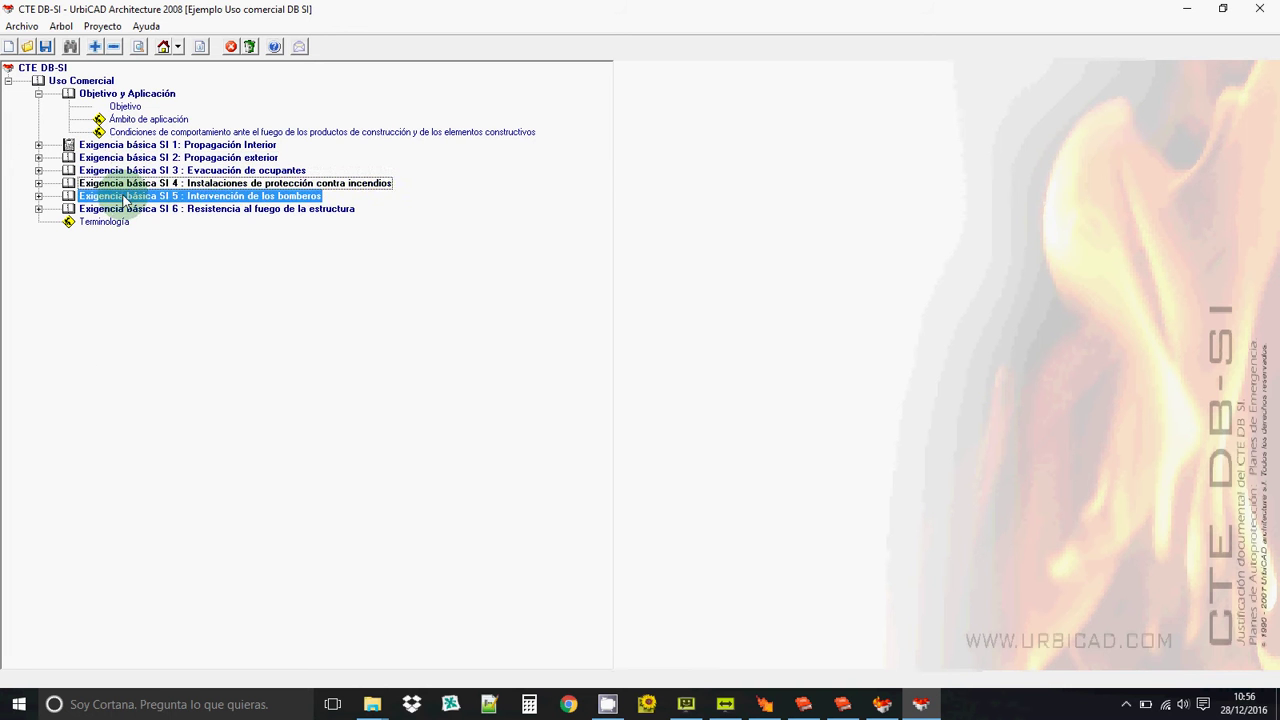
{"action": "left_click", "coordinate": [132, 209]}
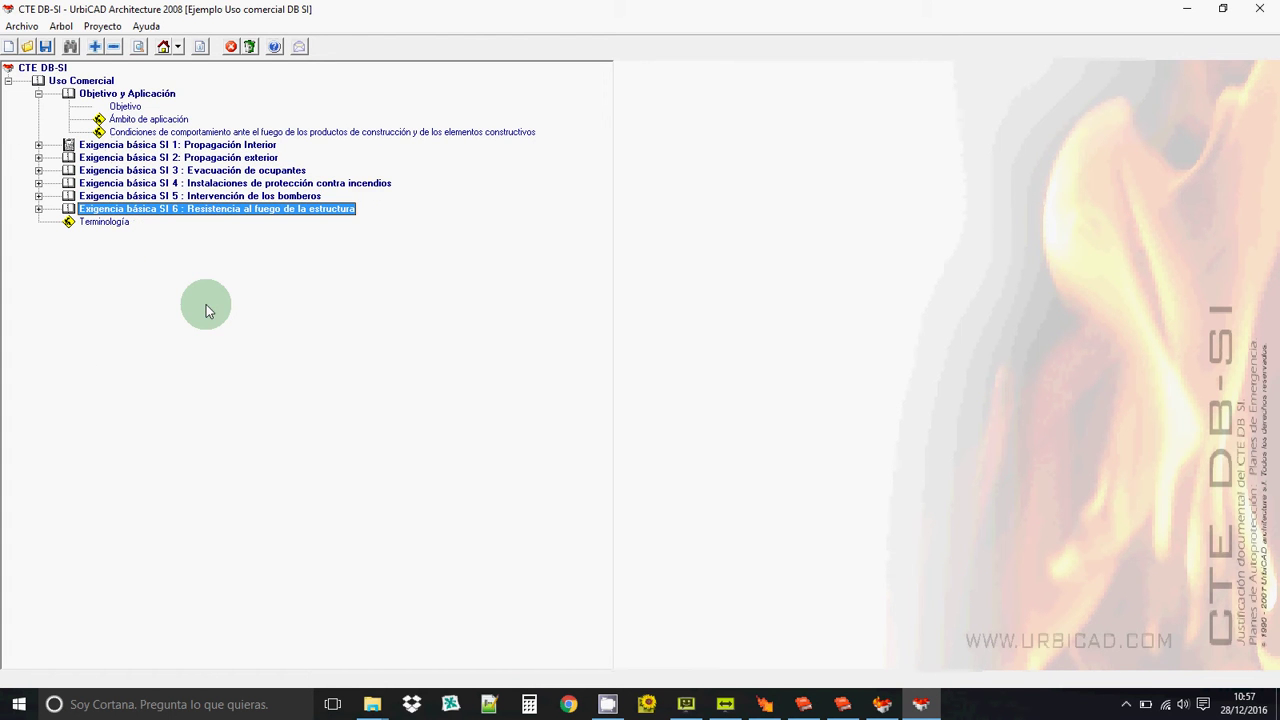
{"action": "left_click", "coordinate": [39, 93]}
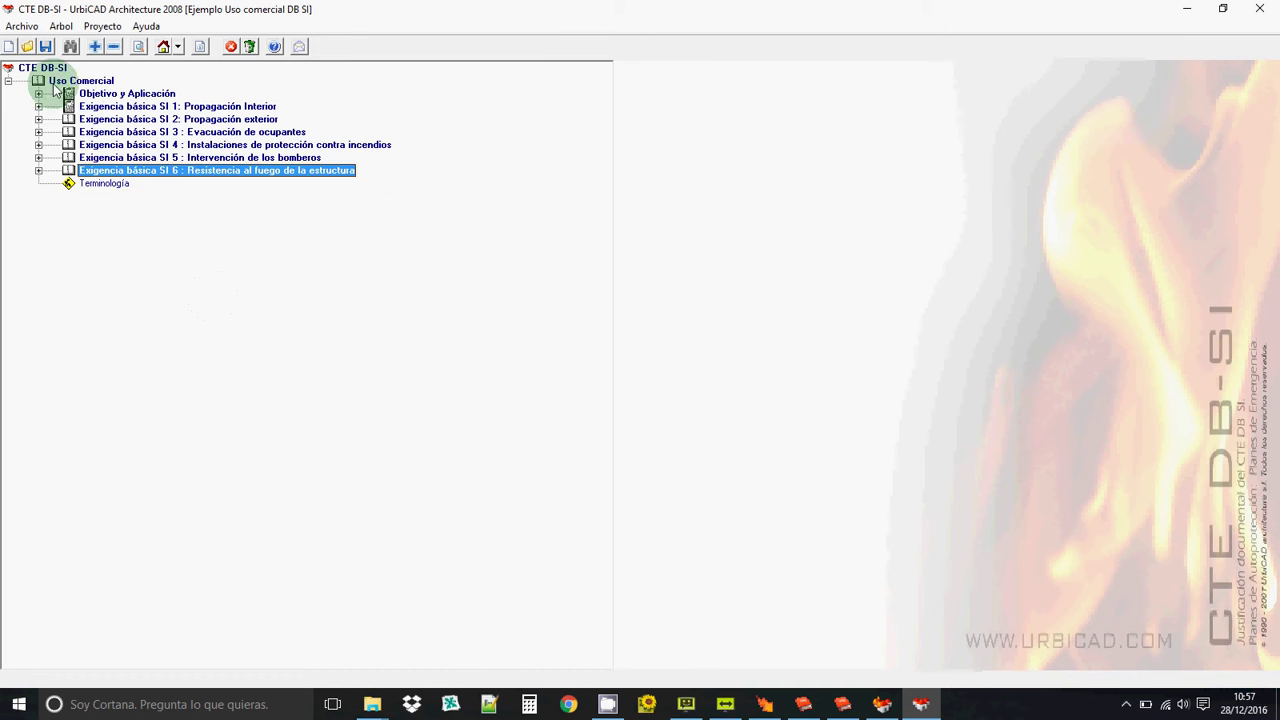
{"action": "left_click", "coordinate": [62, 80]}
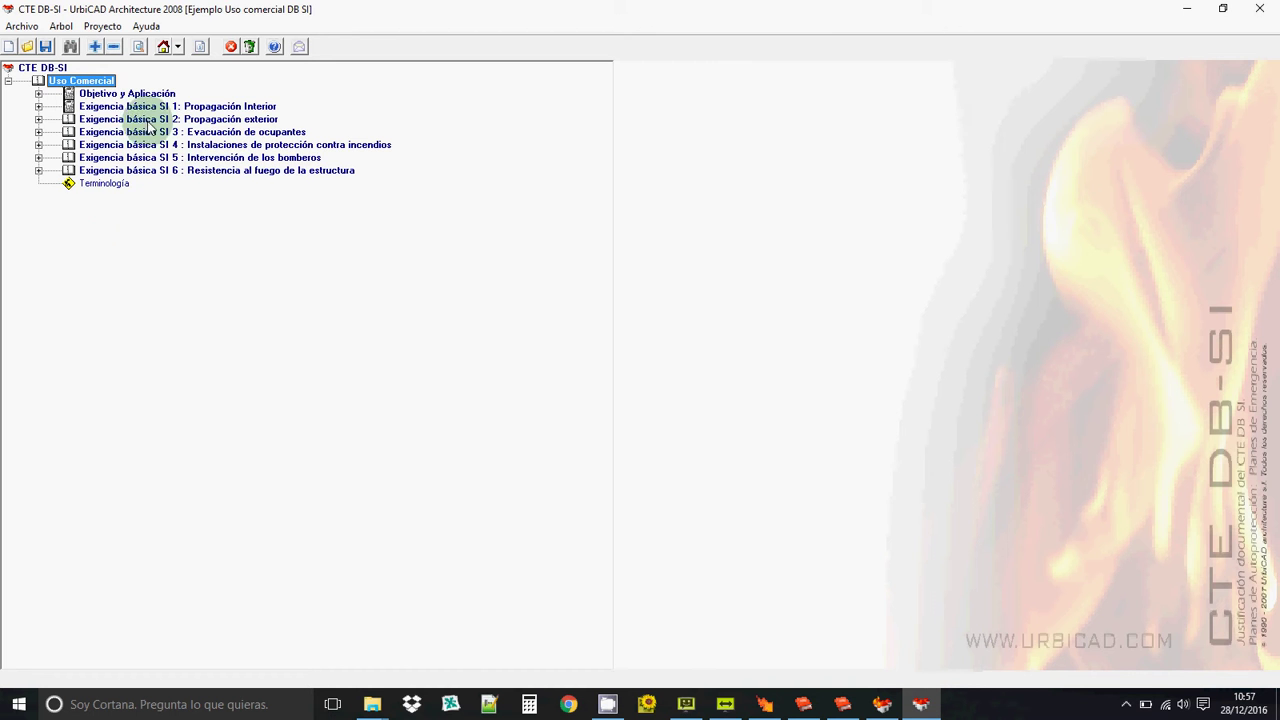
{"action": "left_click", "coordinate": [1187, 9]}
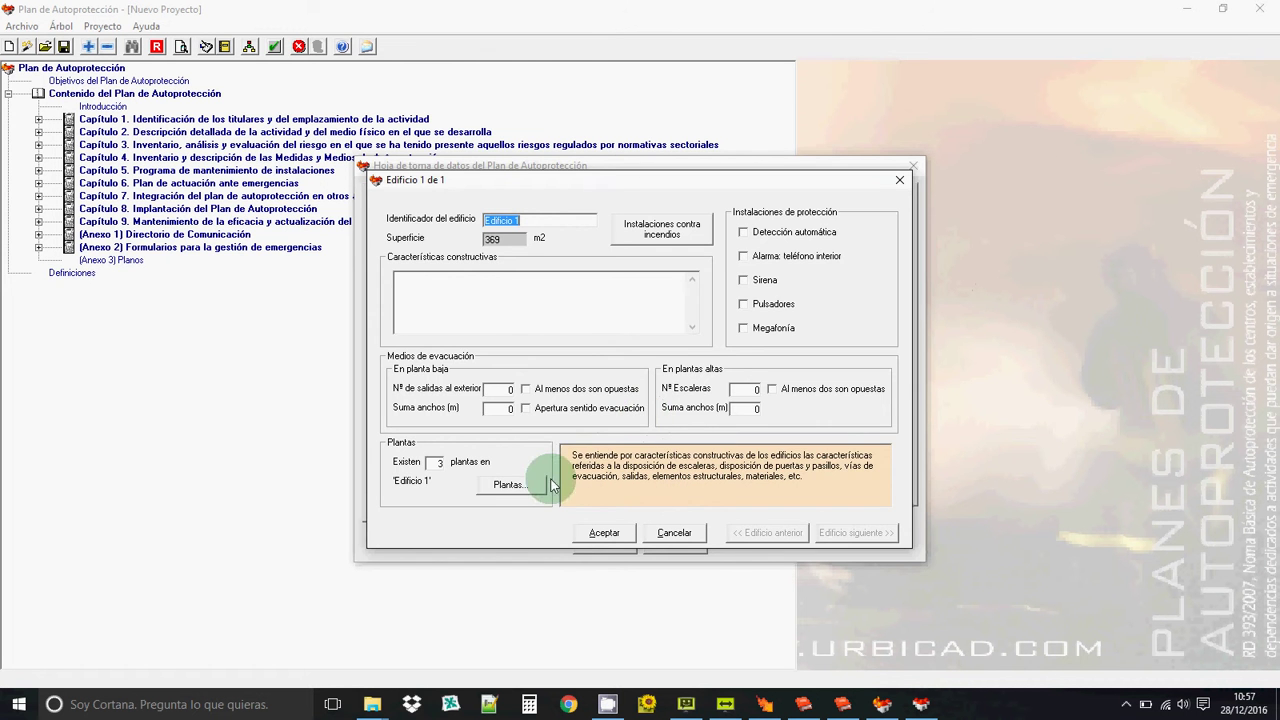
Import the Planta baja activities Aseos, Escaparate and Oficinas from Ejemplo Uso comercial DB SI.pam into Planta baja of Edificio 1
{"action": "left_click", "coordinate": [510, 484]}
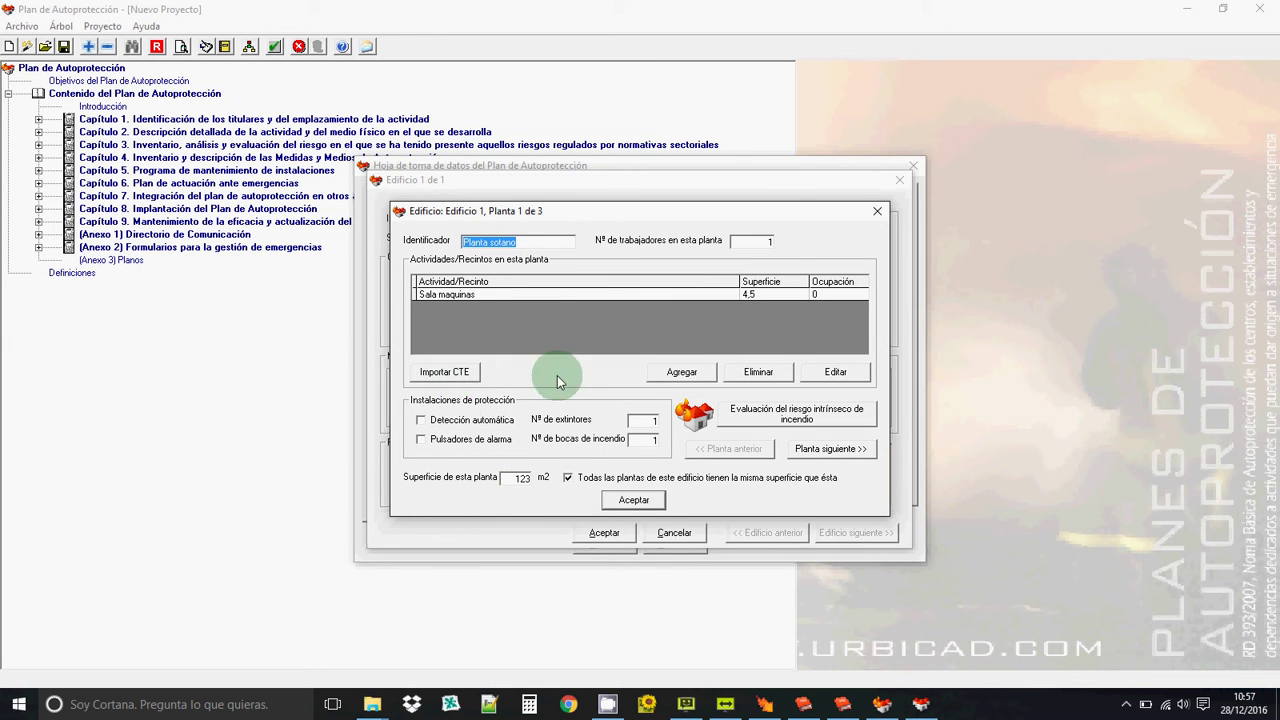
{"action": "left_click", "coordinate": [835, 449]}
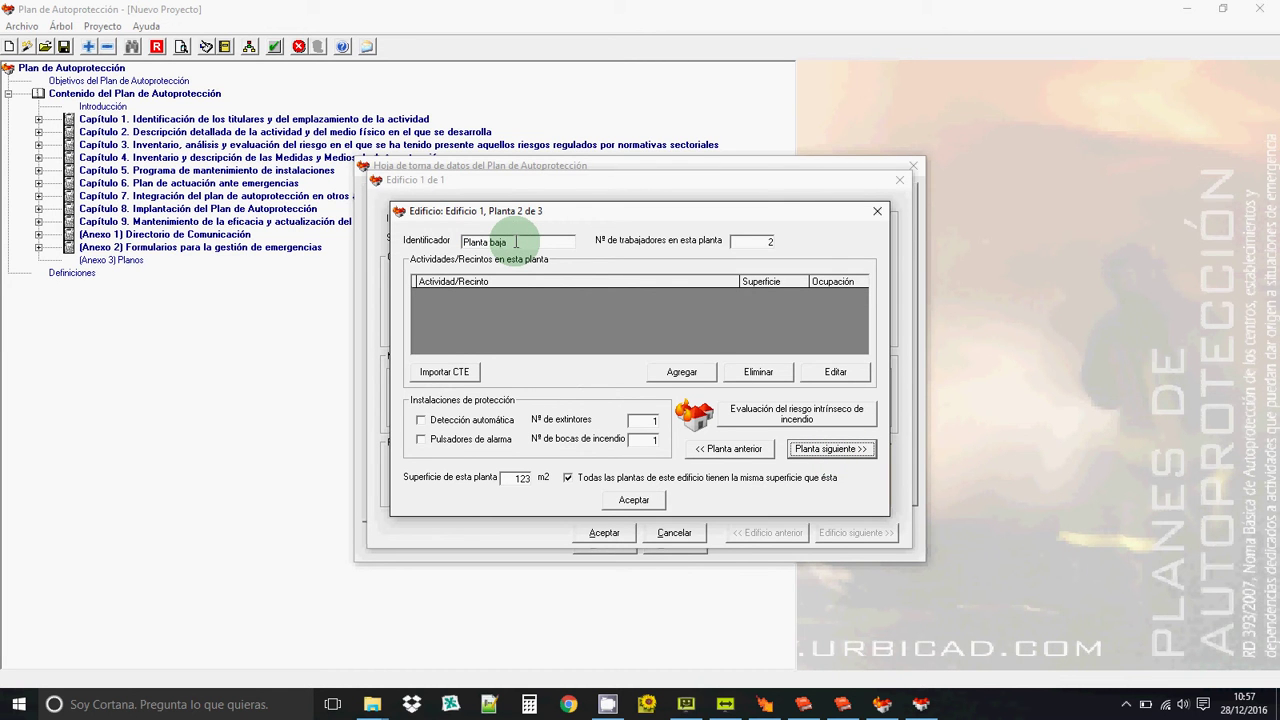
{"action": "left_click", "coordinate": [445, 374]}
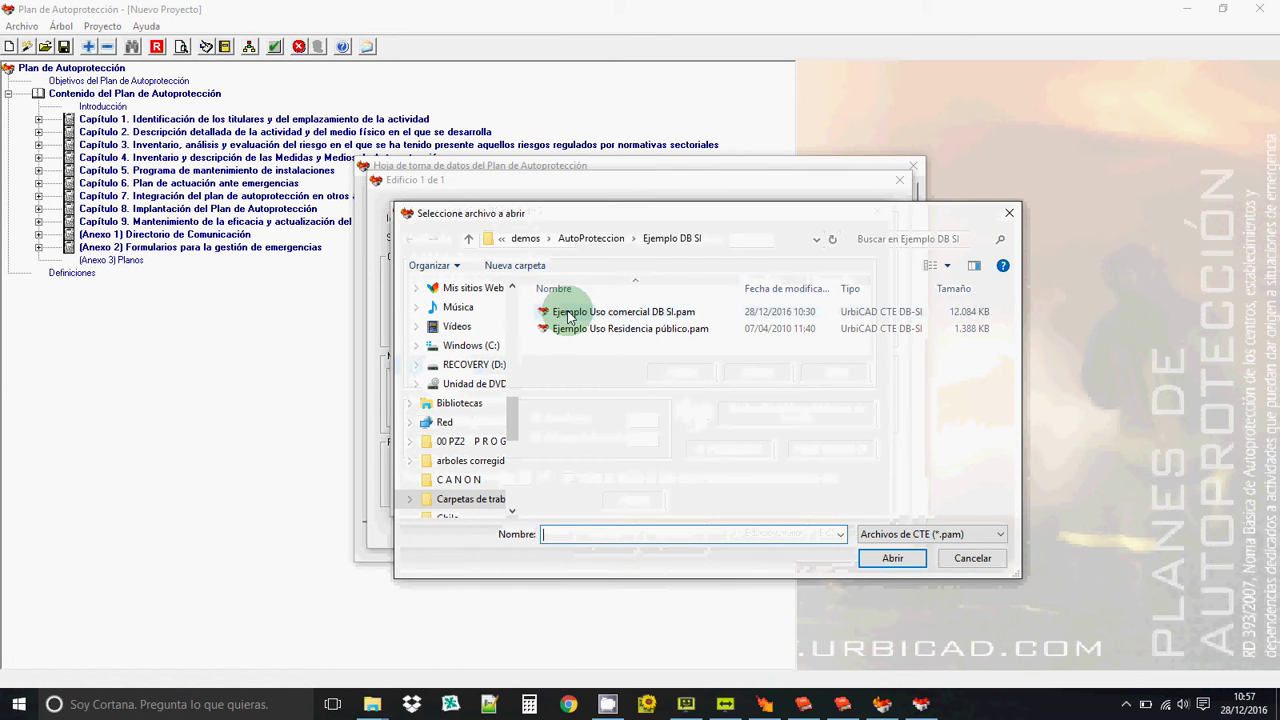
{"action": "left_click", "coordinate": [568, 316]}
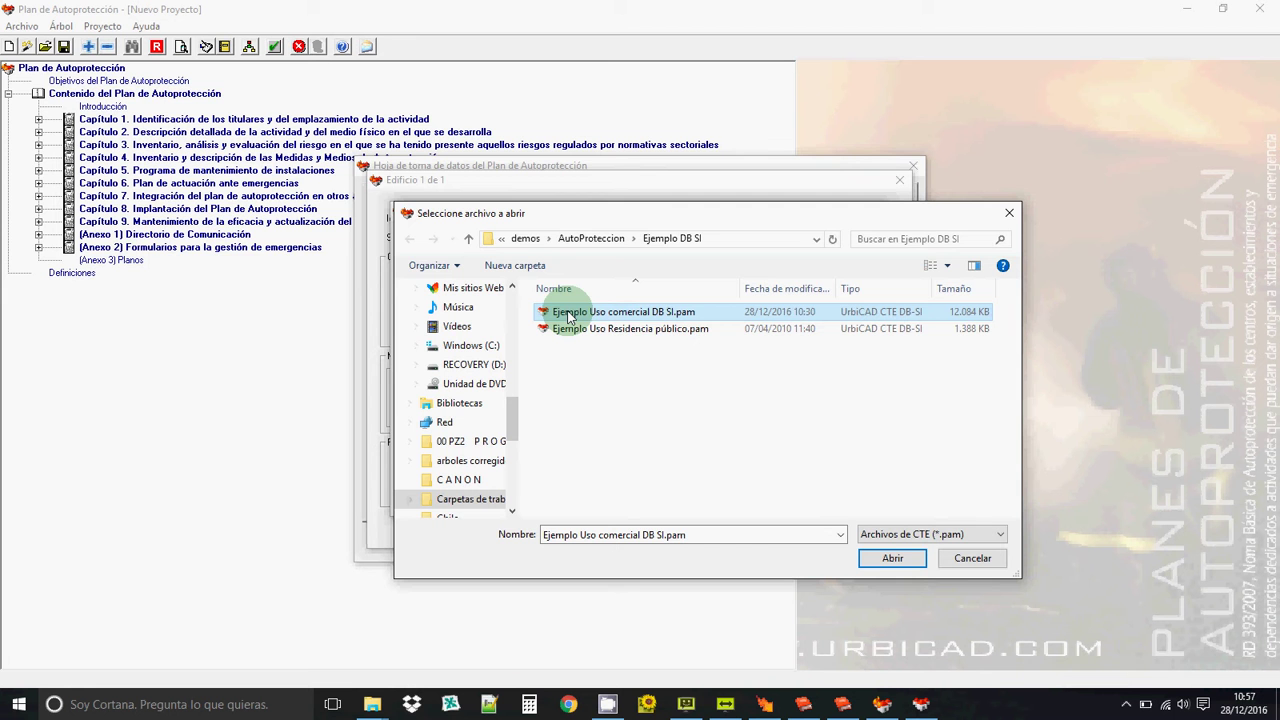
{"action": "left_click", "coordinate": [892, 558]}
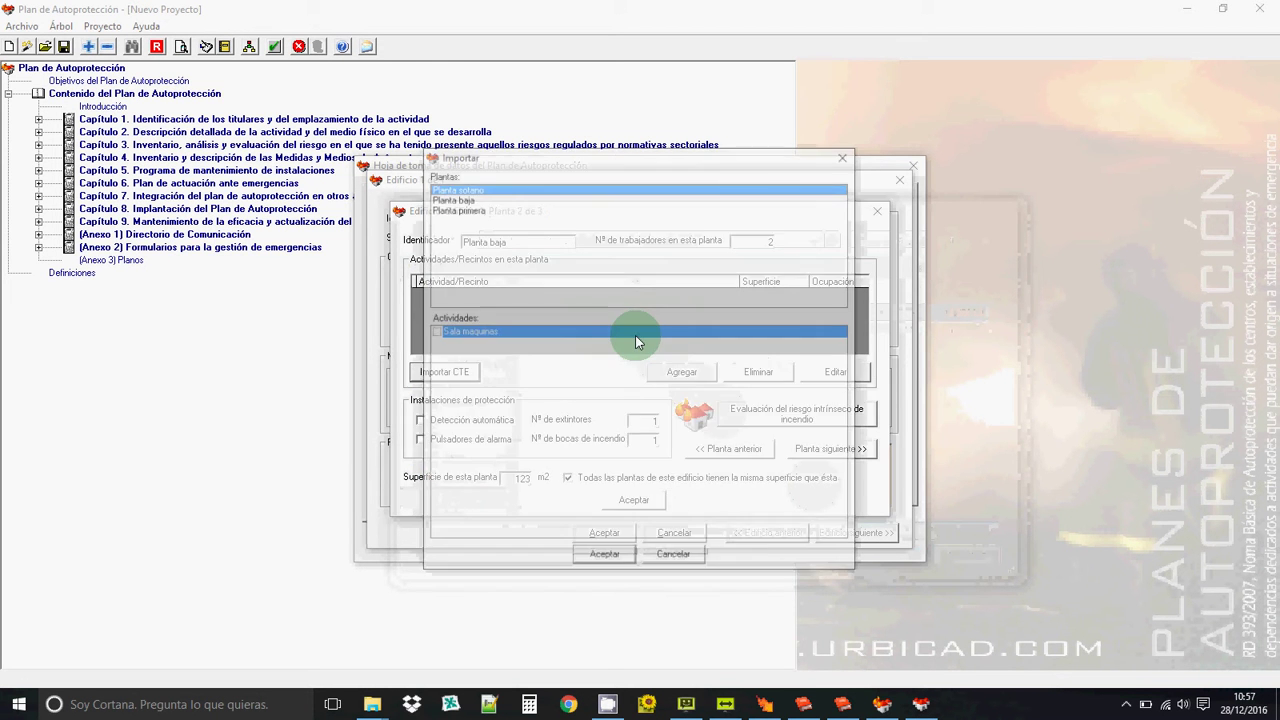
{"action": "left_click", "coordinate": [452, 199]}
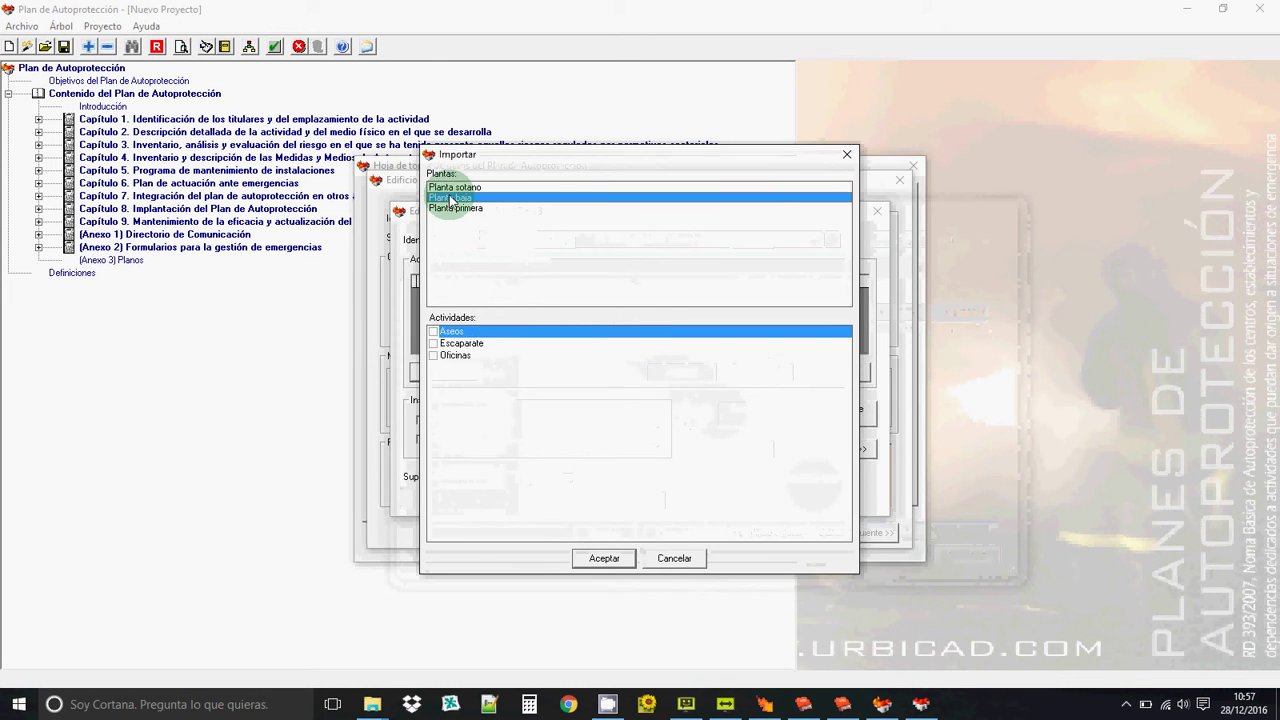
{"action": "left_click", "coordinate": [433, 332]}
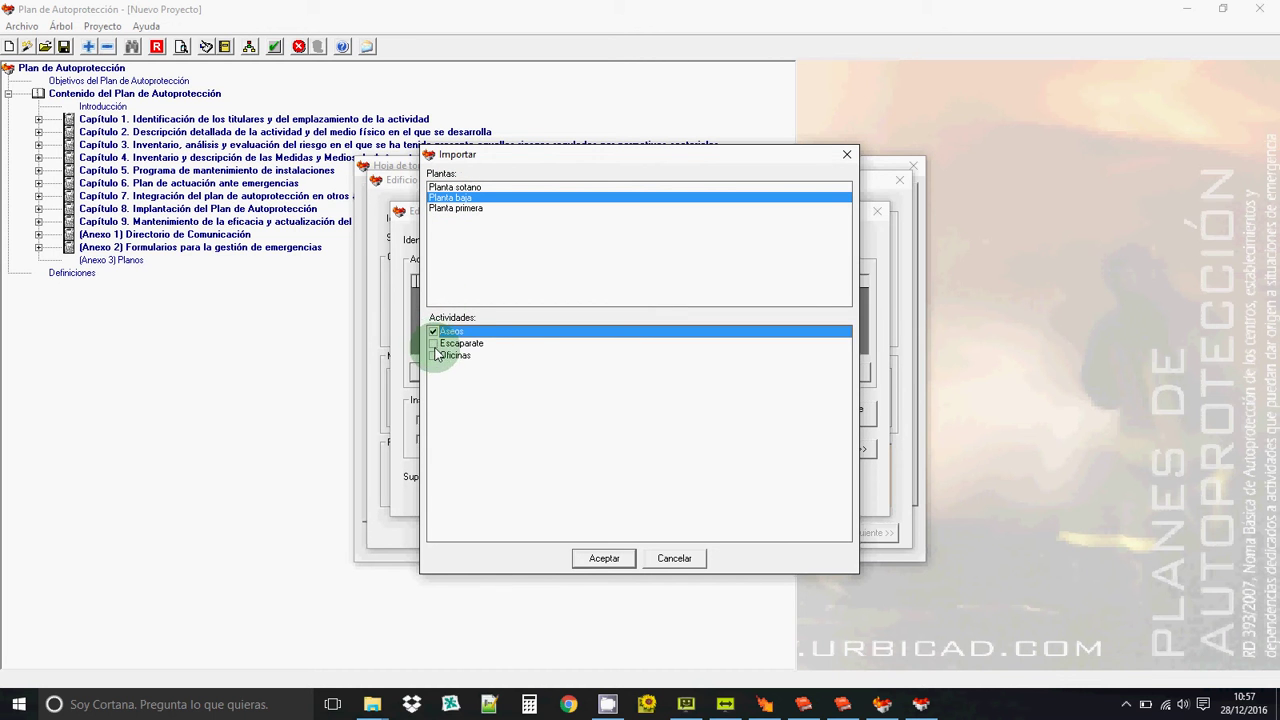
{"action": "left_click", "coordinate": [433, 344]}
{"action": "left_click", "coordinate": [433, 356]}
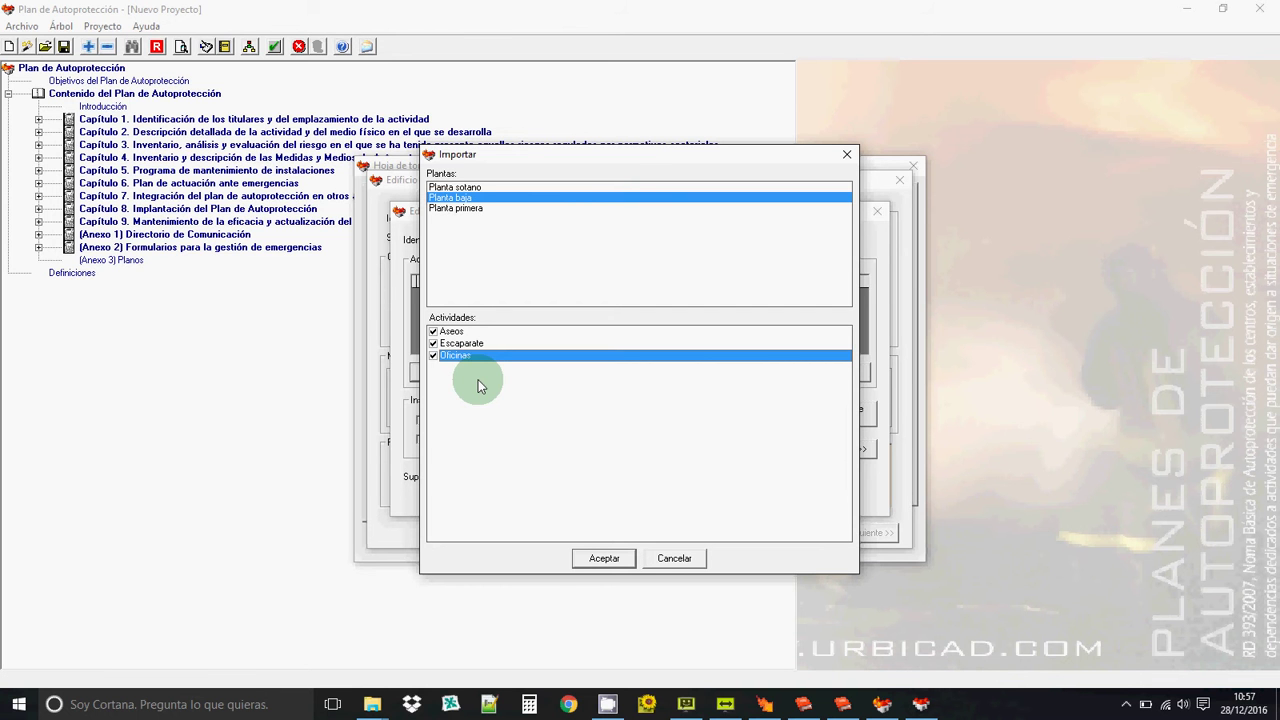
{"action": "left_click", "coordinate": [592, 557]}
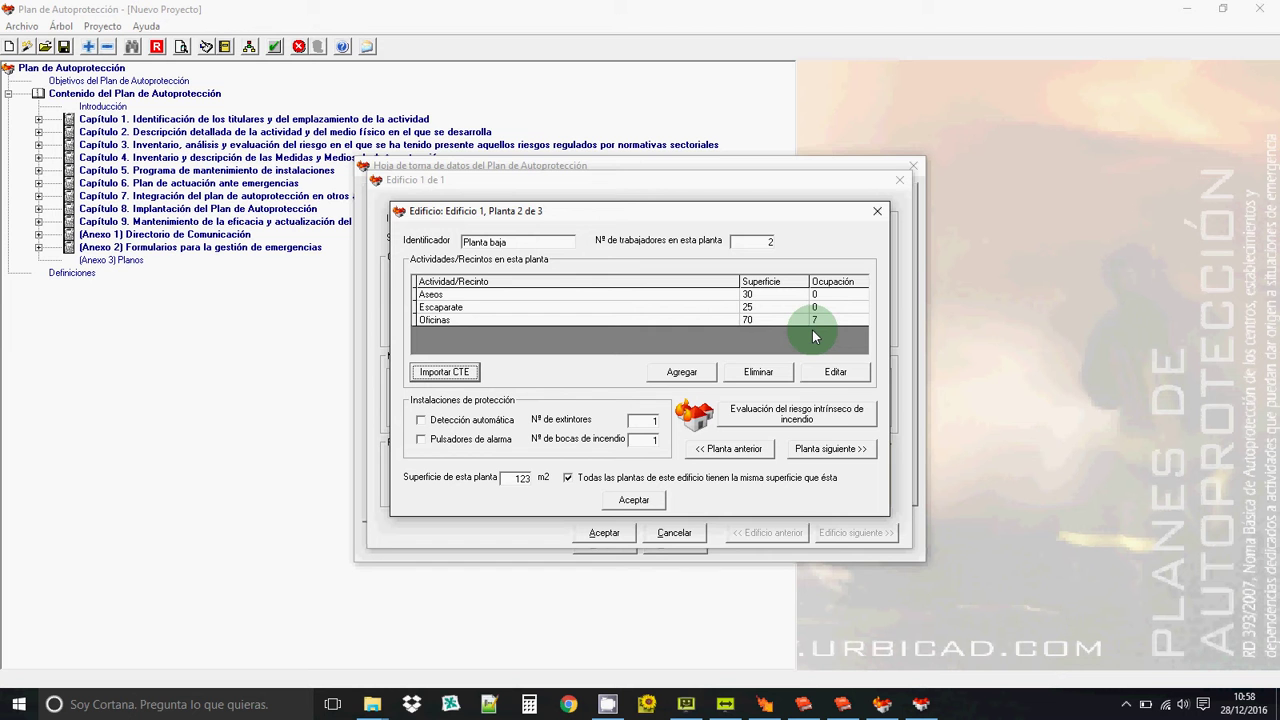
Import the Planta primera activities Aseo and Sala juntas from Ejemplo Uso comercial DB SI.pam into Planta primera of Edificio 1
{"action": "left_click", "coordinate": [830, 449]}
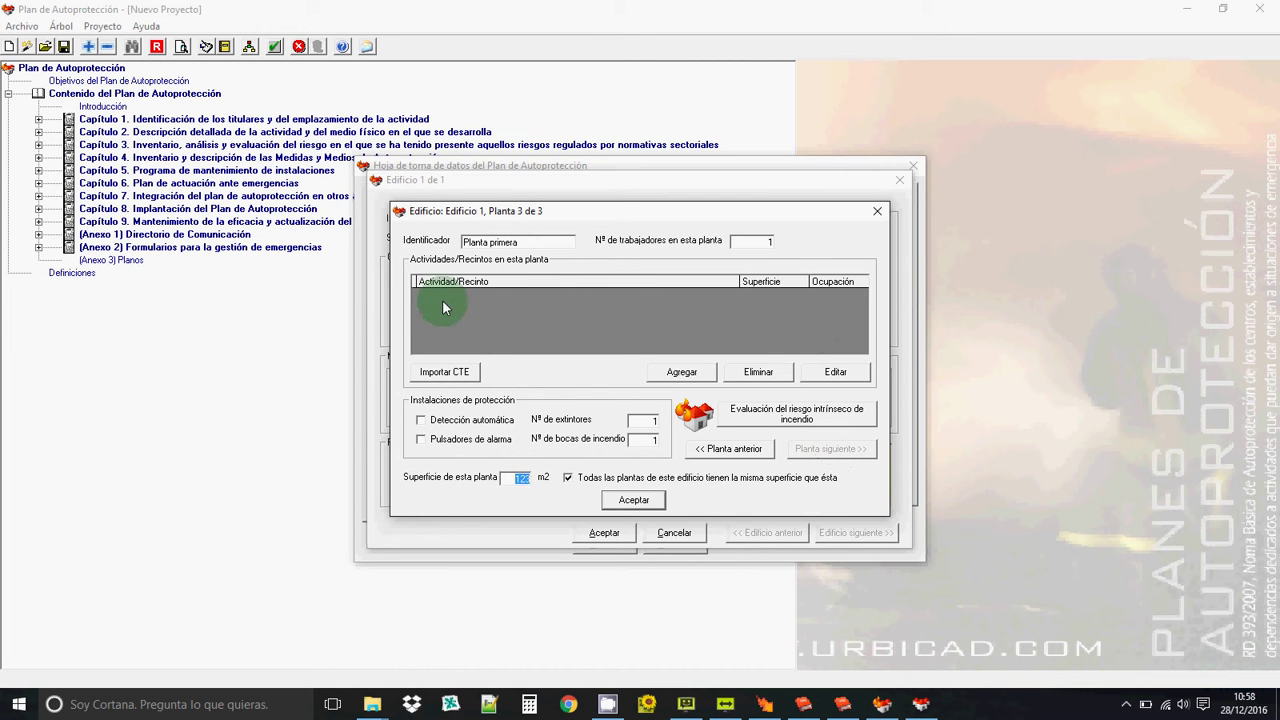
{"action": "left_click", "coordinate": [444, 371]}
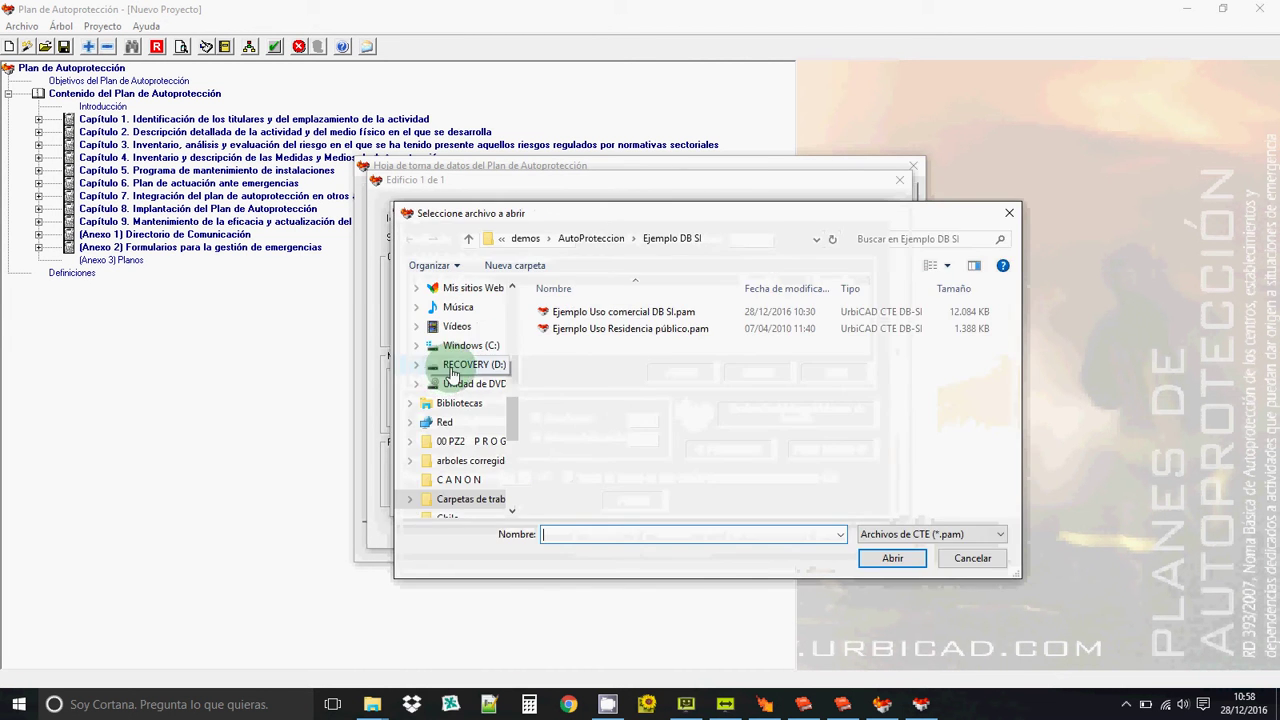
{"action": "left_click", "coordinate": [575, 318]}
{"action": "left_click", "coordinate": [890, 558]}
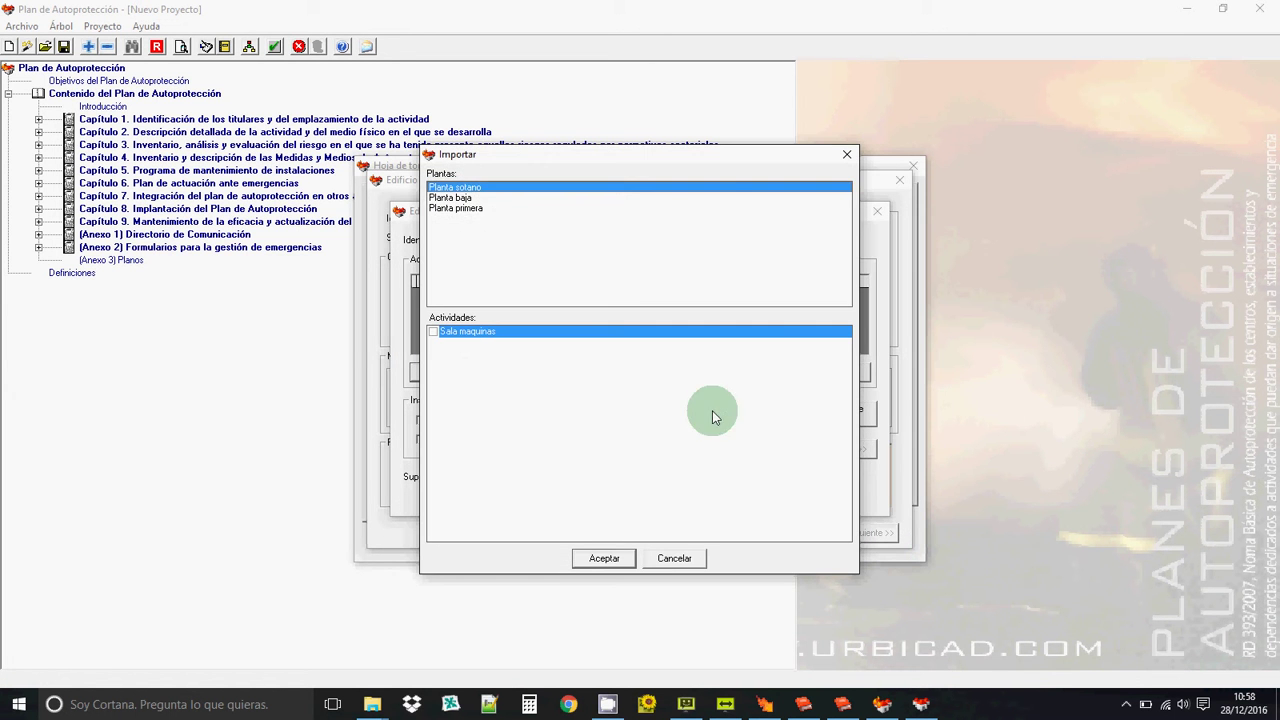
{"action": "left_click", "coordinate": [470, 210]}
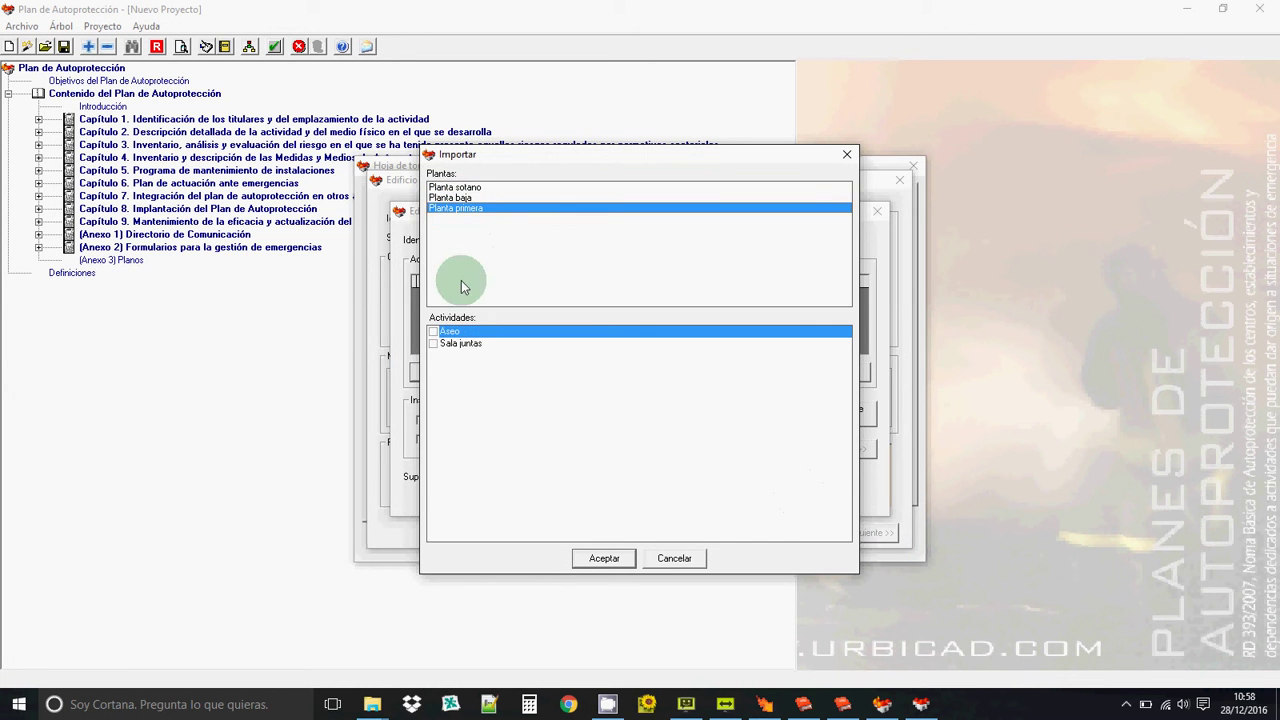
{"action": "left_click", "coordinate": [433, 331]}
{"action": "left_click", "coordinate": [433, 343]}
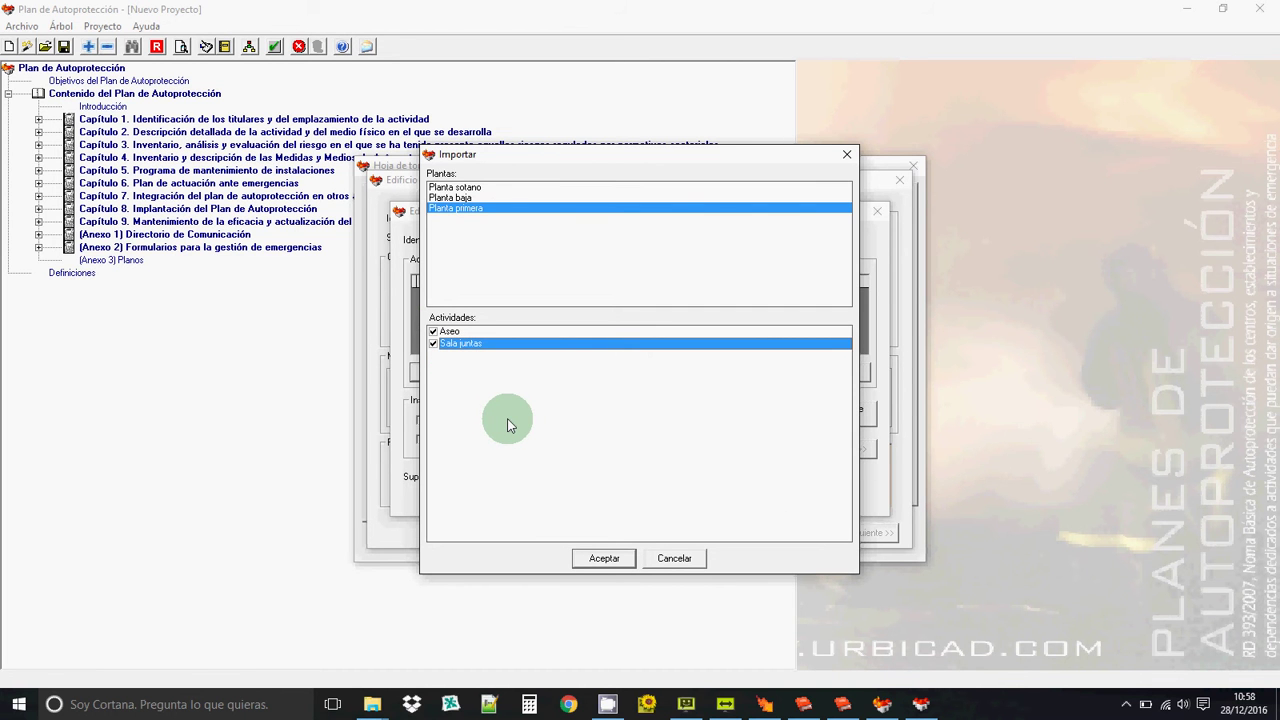
{"action": "left_click", "coordinate": [603, 558]}
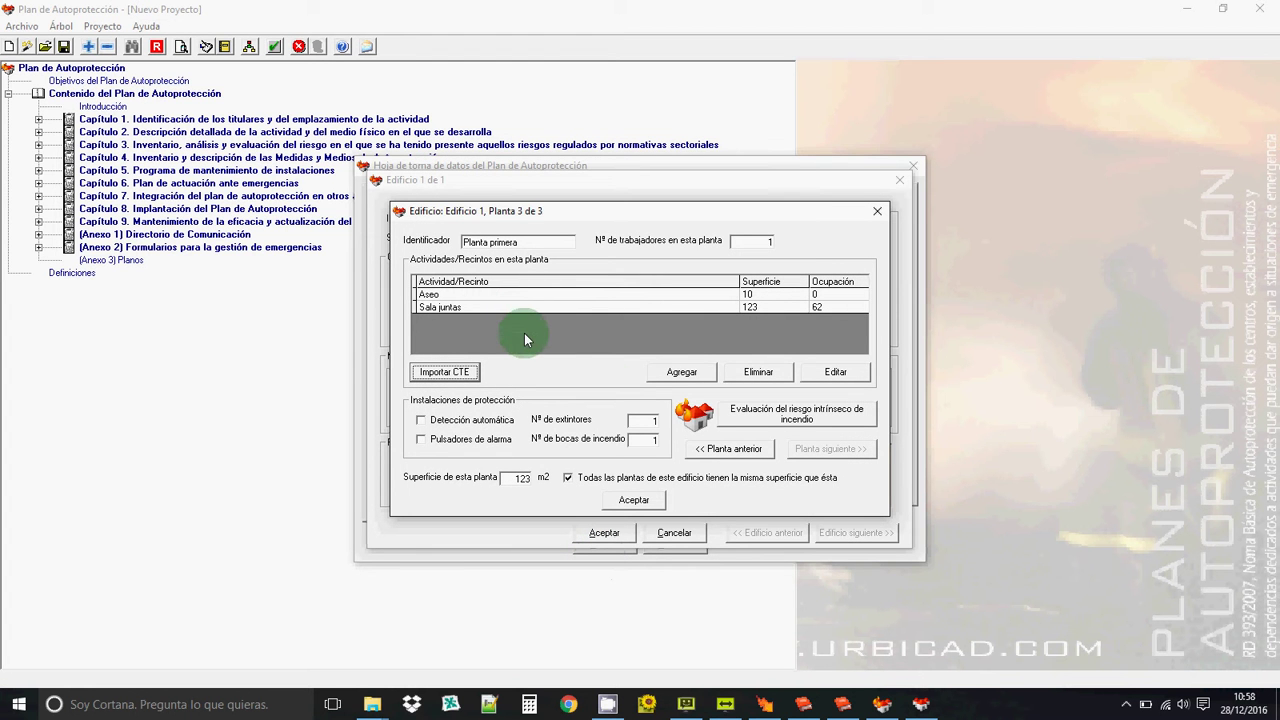
Accept the floor data, the Edificio 1 data and the plan's data-collection sheet, dismissing the validation reports
{"action": "left_click", "coordinate": [634, 499]}
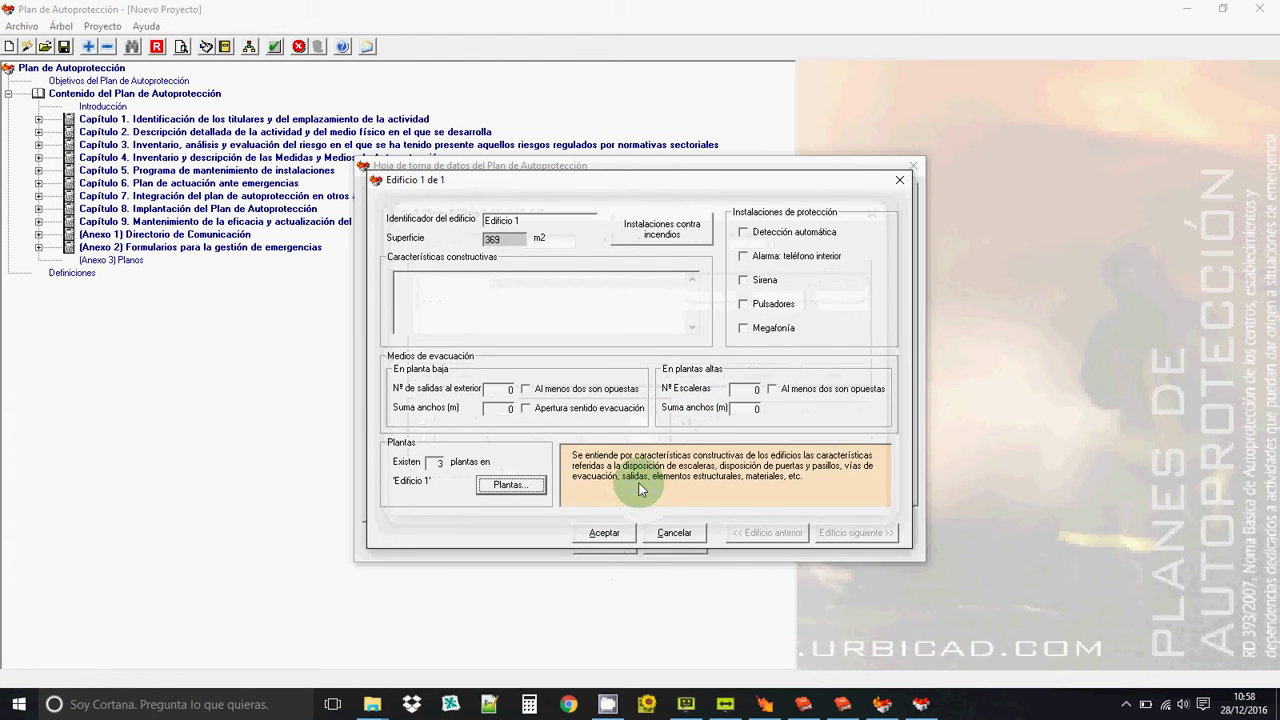
{"action": "left_click", "coordinate": [604, 532]}
{"action": "left_click", "coordinate": [680, 543]}
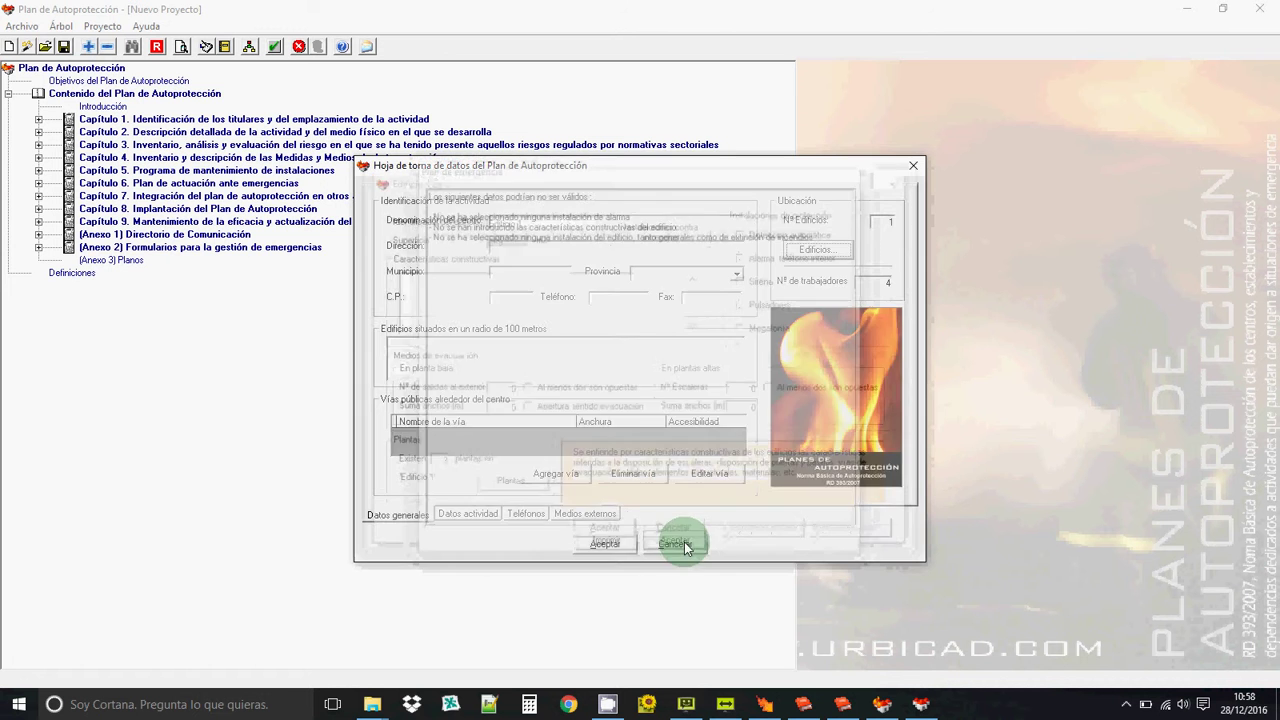
{"action": "left_click", "coordinate": [610, 546]}
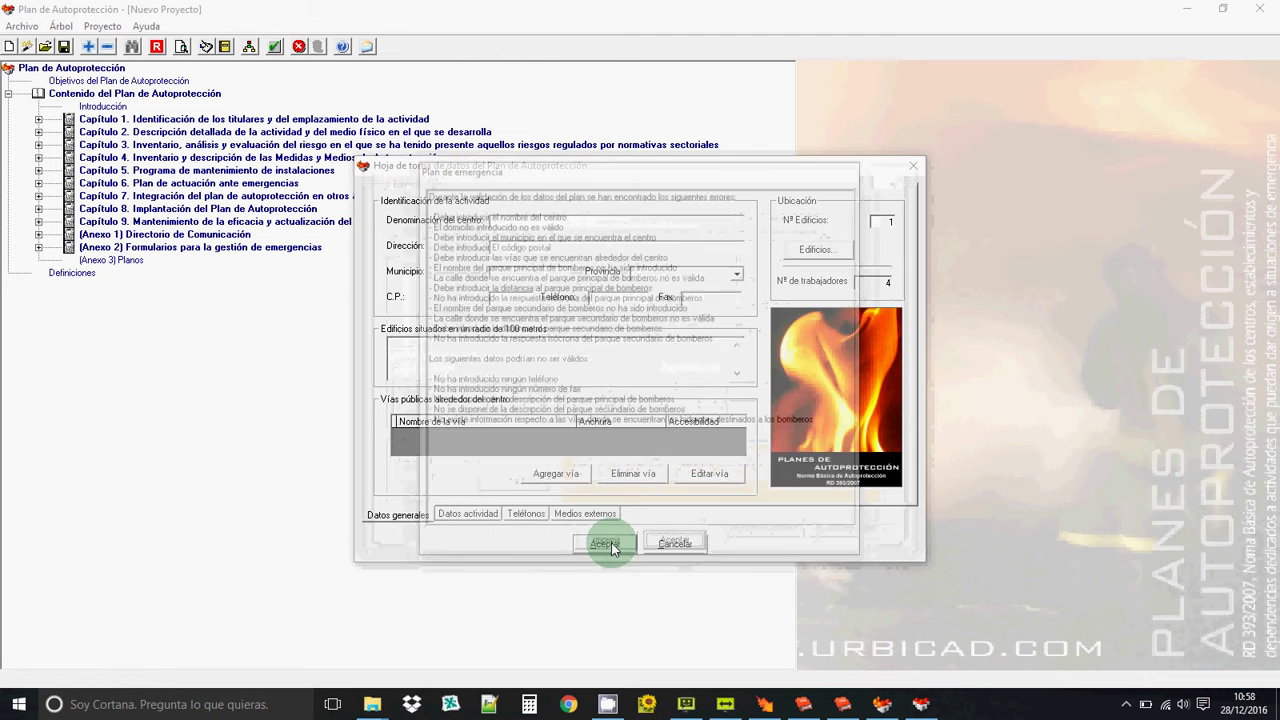
{"action": "left_click", "coordinate": [663, 546]}
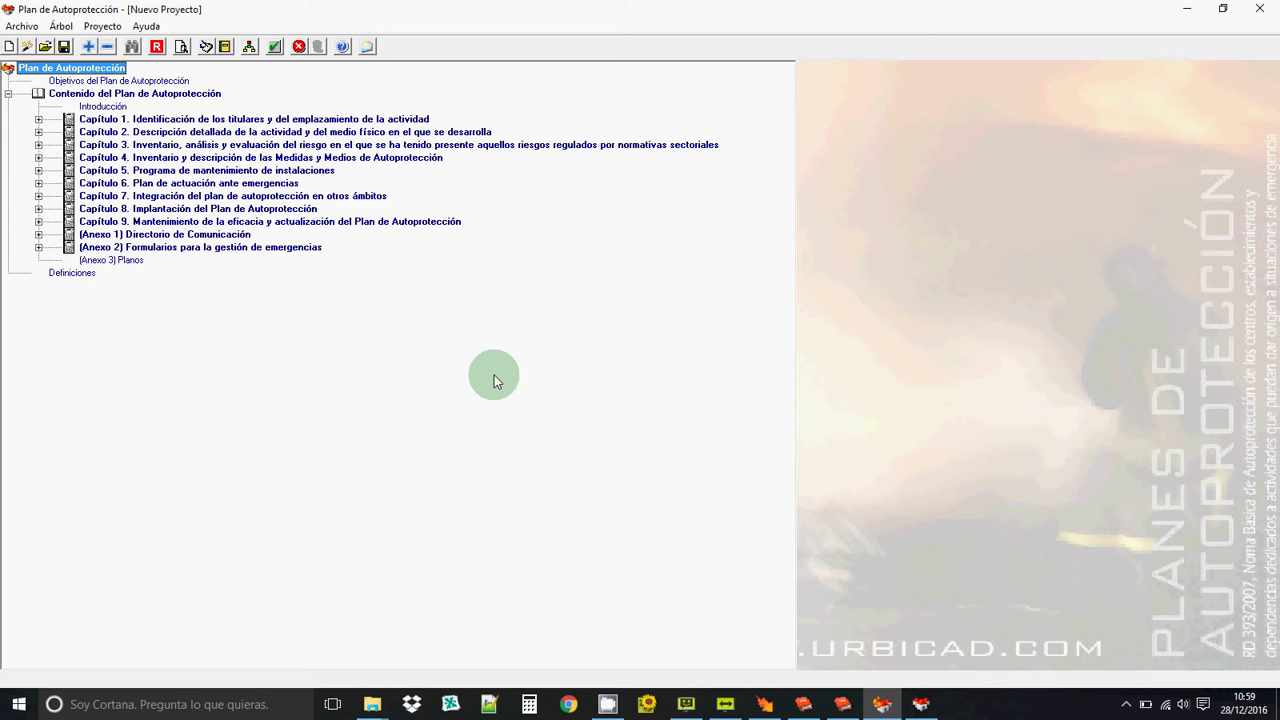
Show the mandatory nodes in the Plan de Autoprotección tree
{"action": "left_click", "coordinate": [61, 26]}
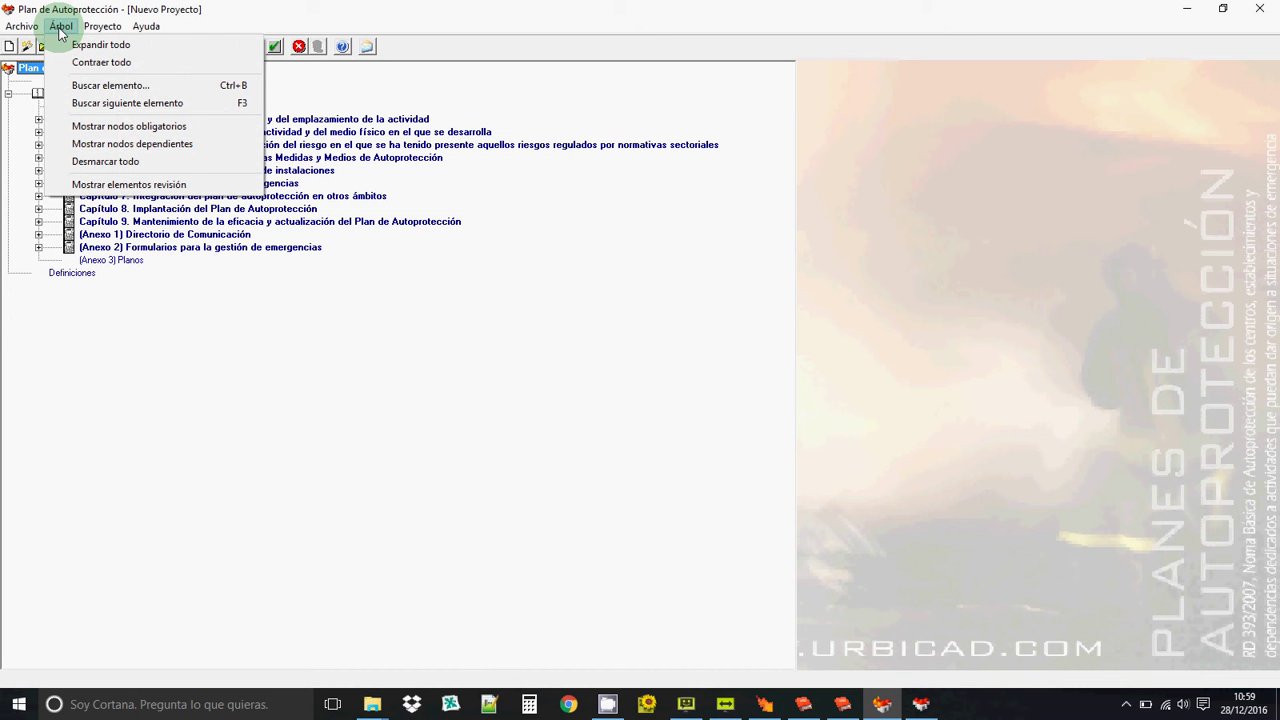
{"action": "left_click", "coordinate": [116, 131]}
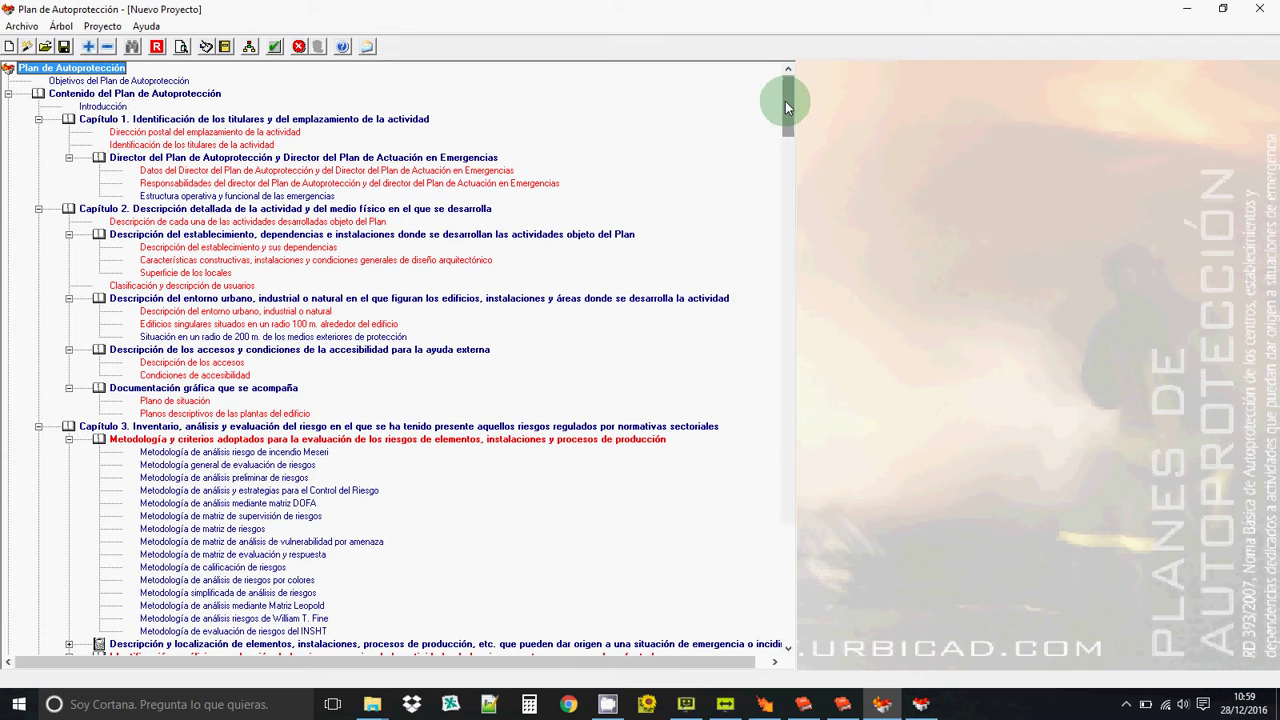
{"action": "left_click_drag", "start_coordinate": [786, 104], "coordinate": [792, 220]}
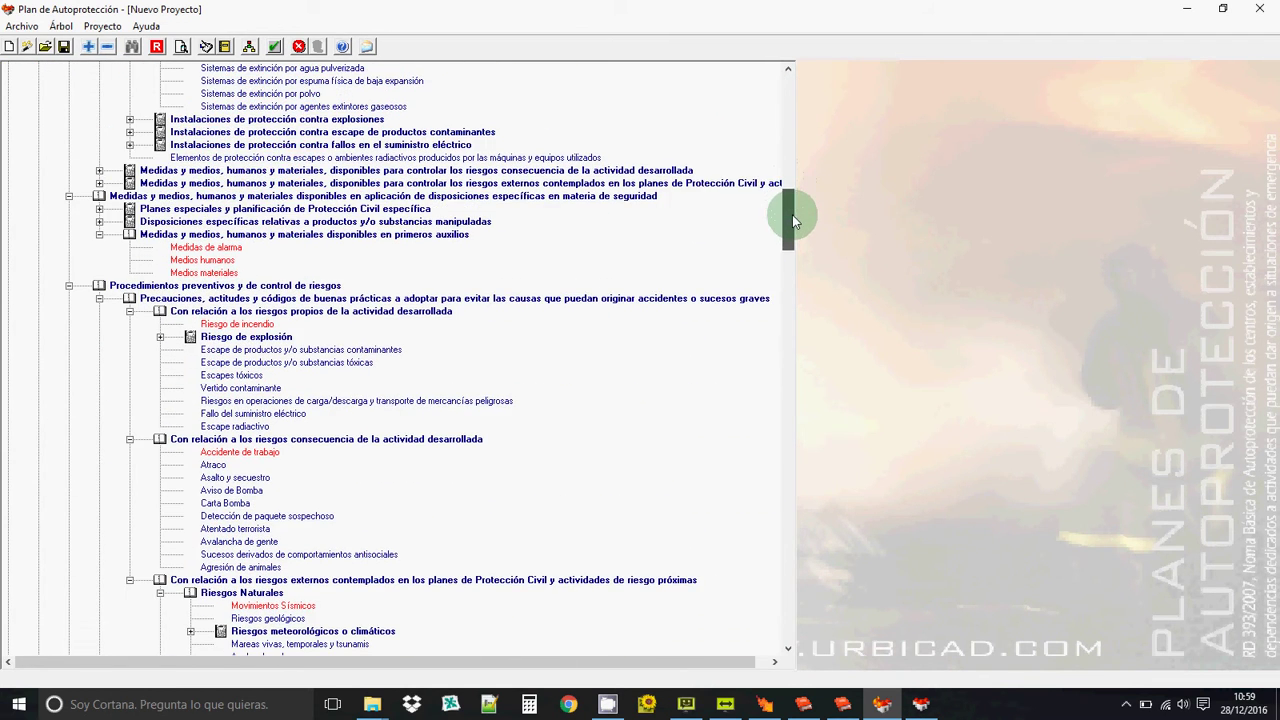
Unmark the highlighted mandatory nodes and collapse the tree to the chapters under Contenido del Plan de Autoprotección
{"action": "left_click", "coordinate": [790, 556]}
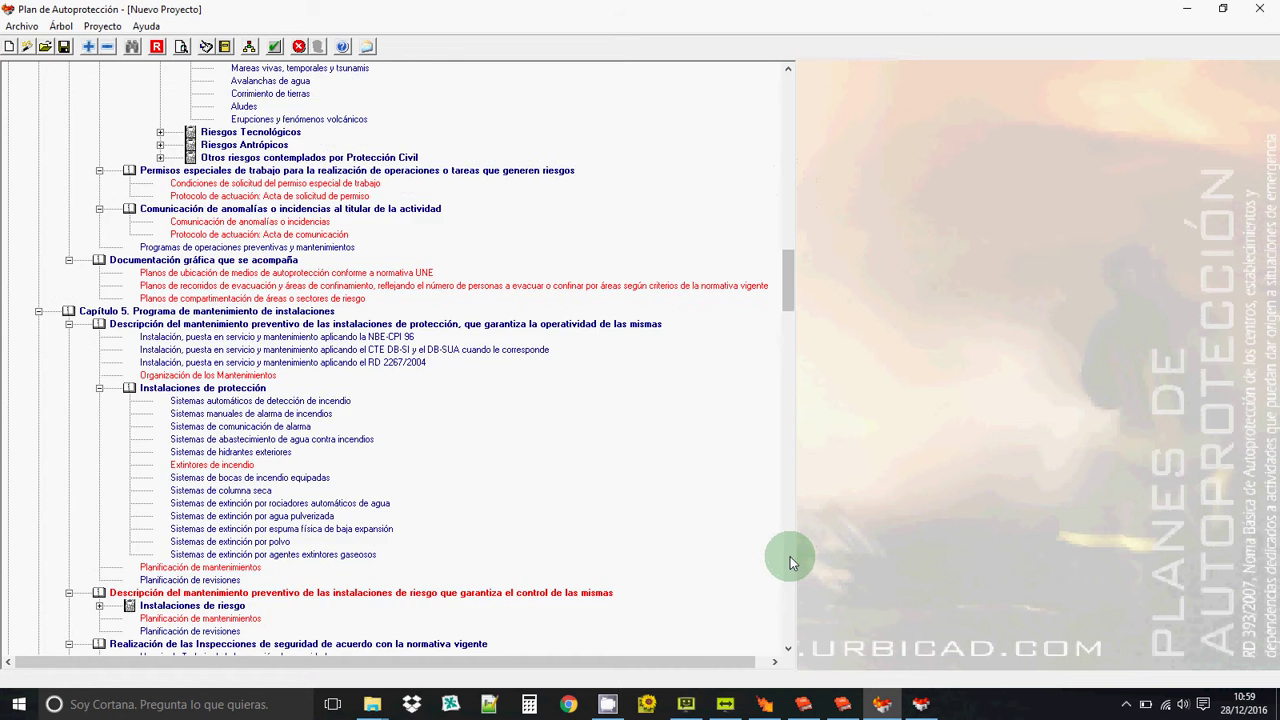
{"action": "left_click", "coordinate": [790, 556]}
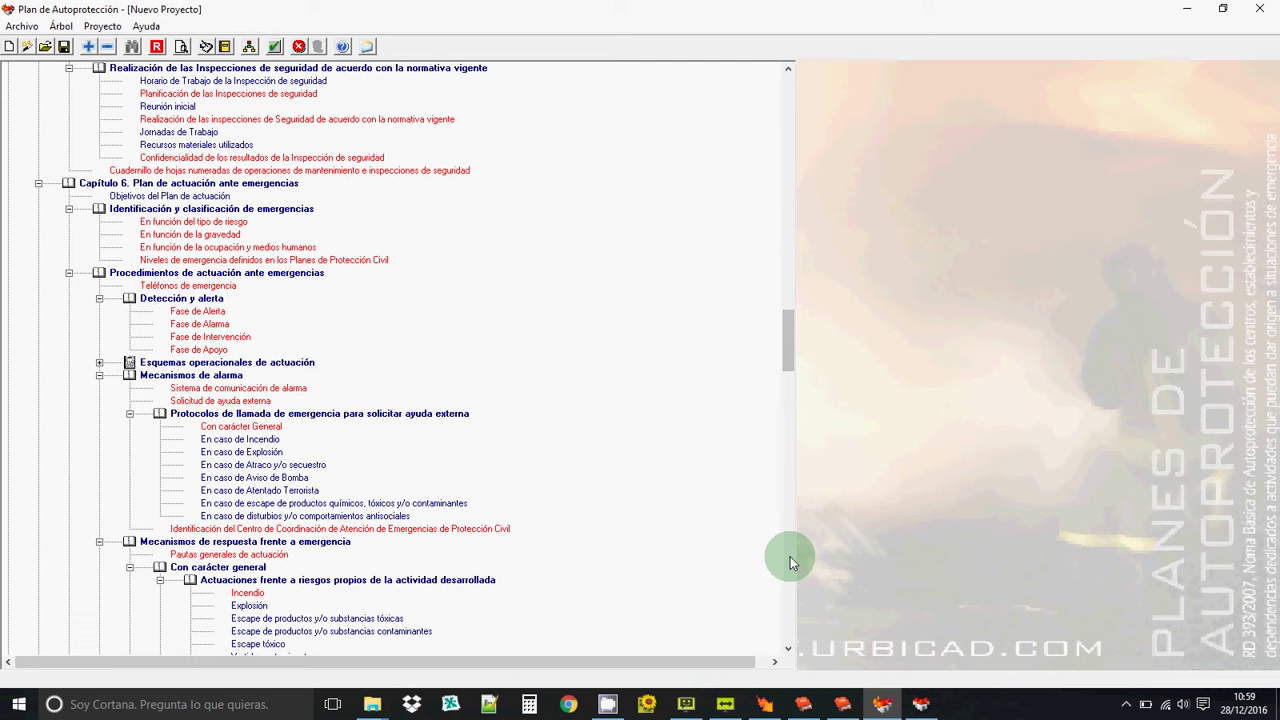
{"action": "left_click_drag", "start_coordinate": [786, 362], "coordinate": [761, 159]}
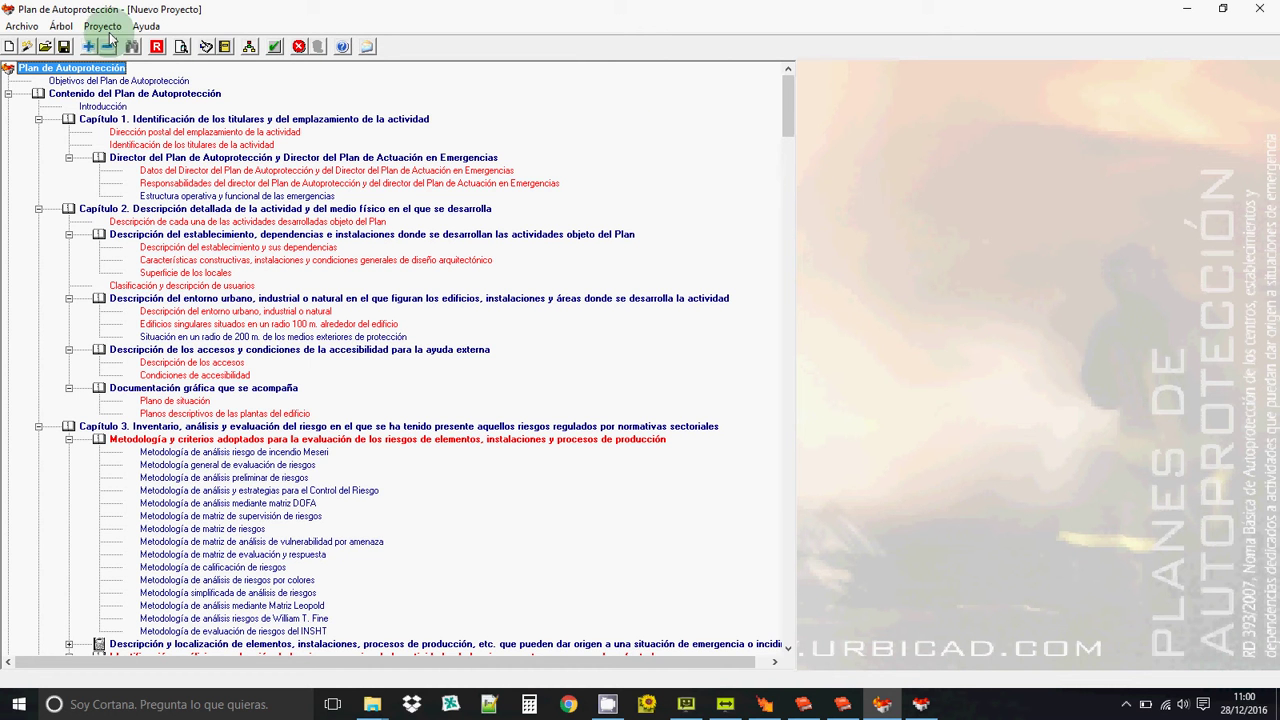
{"action": "left_click", "coordinate": [58, 27]}
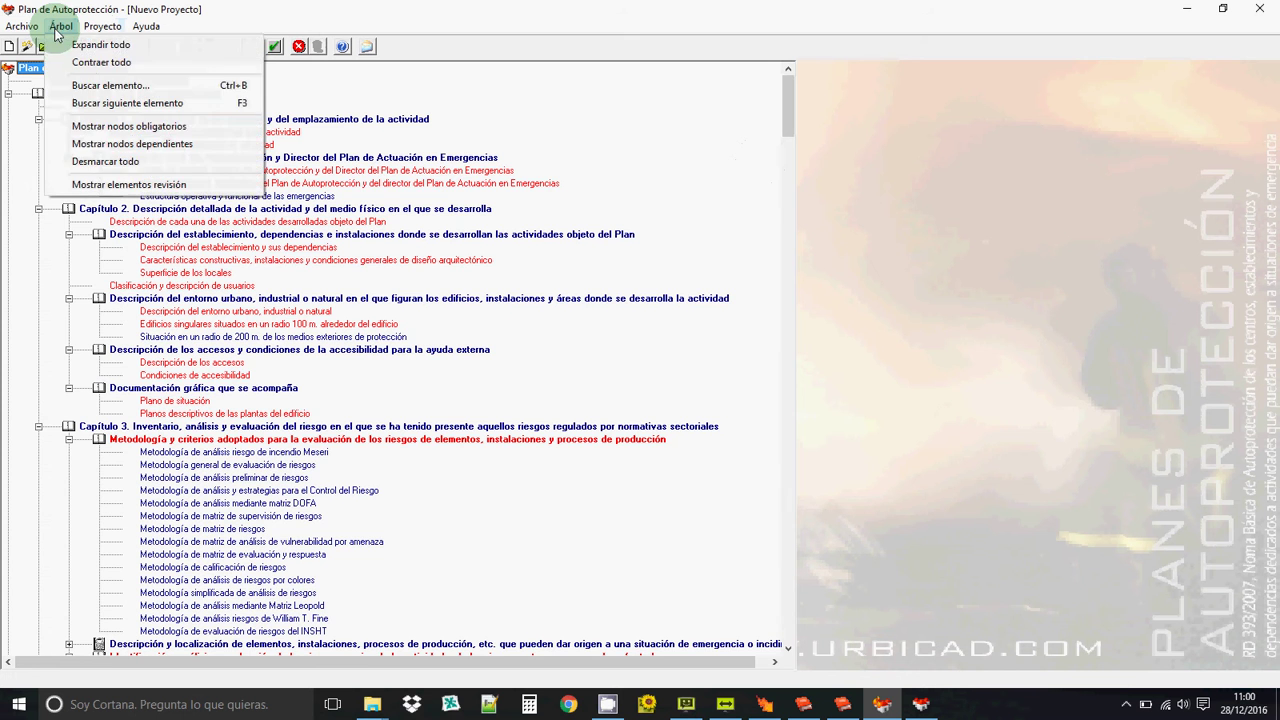
{"action": "left_click", "coordinate": [94, 161]}
{"action": "left_click", "coordinate": [107, 46]}
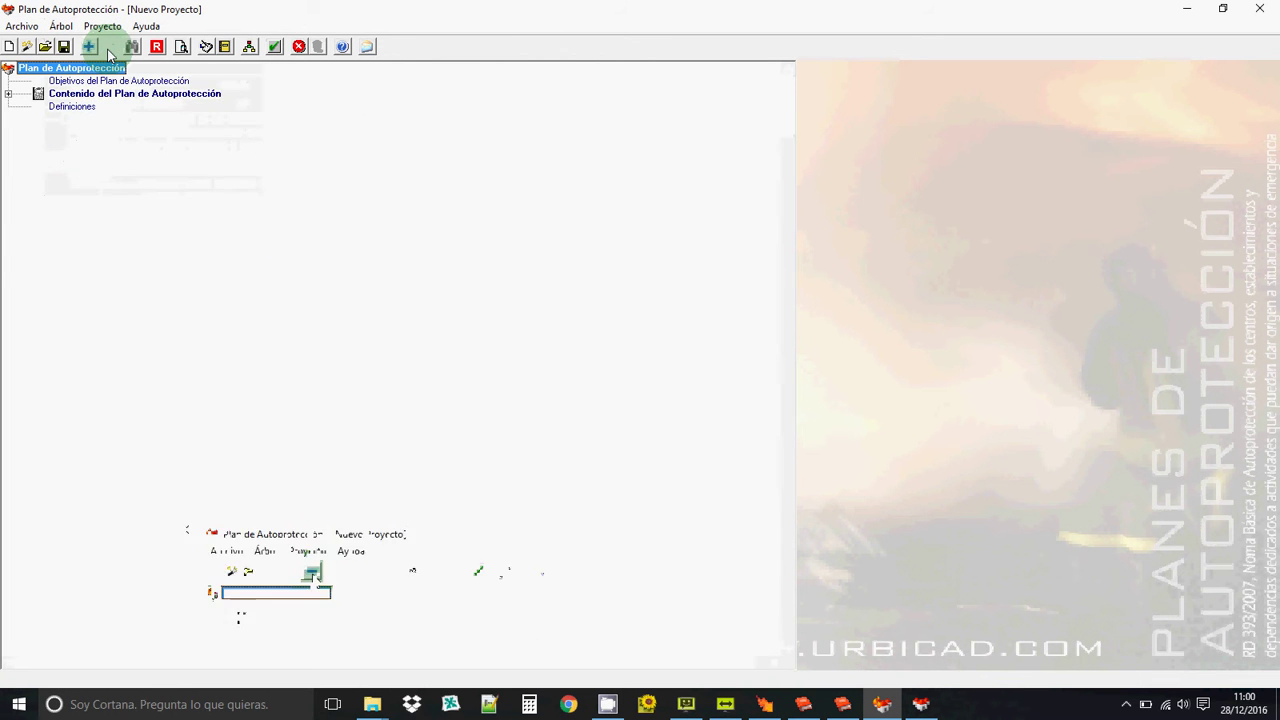
{"action": "left_click", "coordinate": [12, 96]}
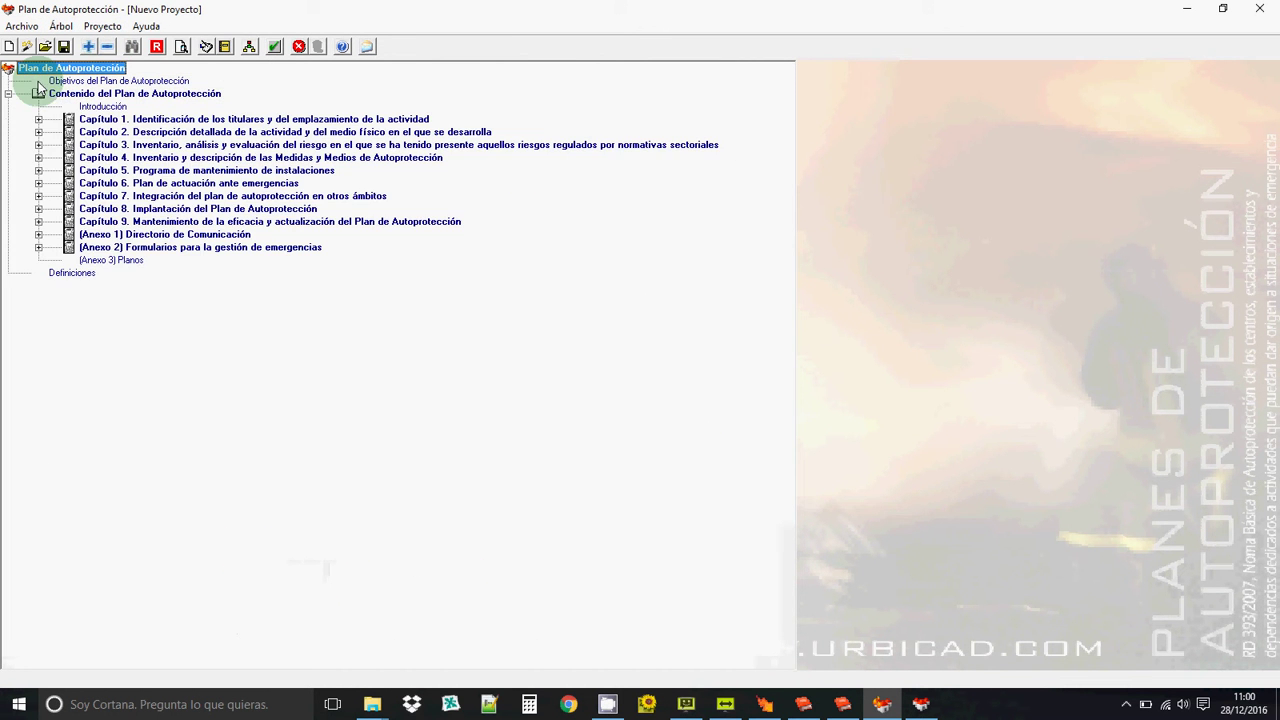
Show the dependent nodes in the Plan de Autoprotección tree
{"action": "left_click", "coordinate": [60, 27]}
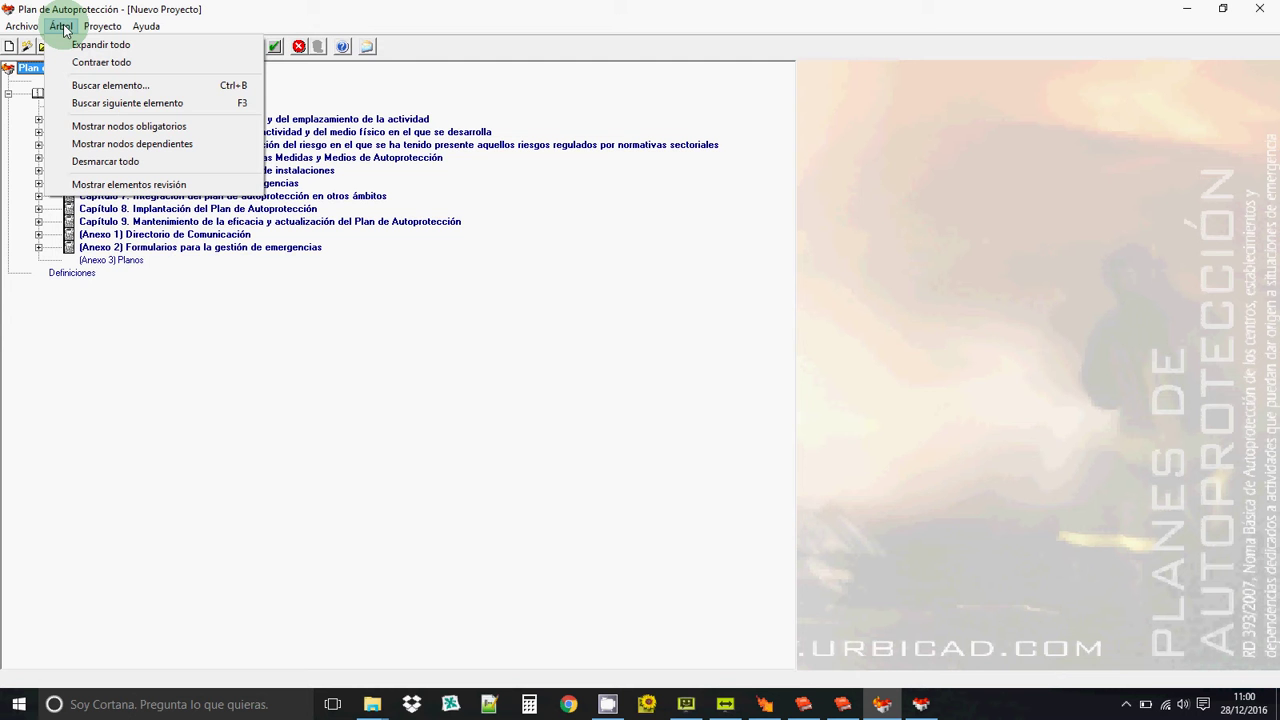
{"action": "left_click", "coordinate": [135, 145]}
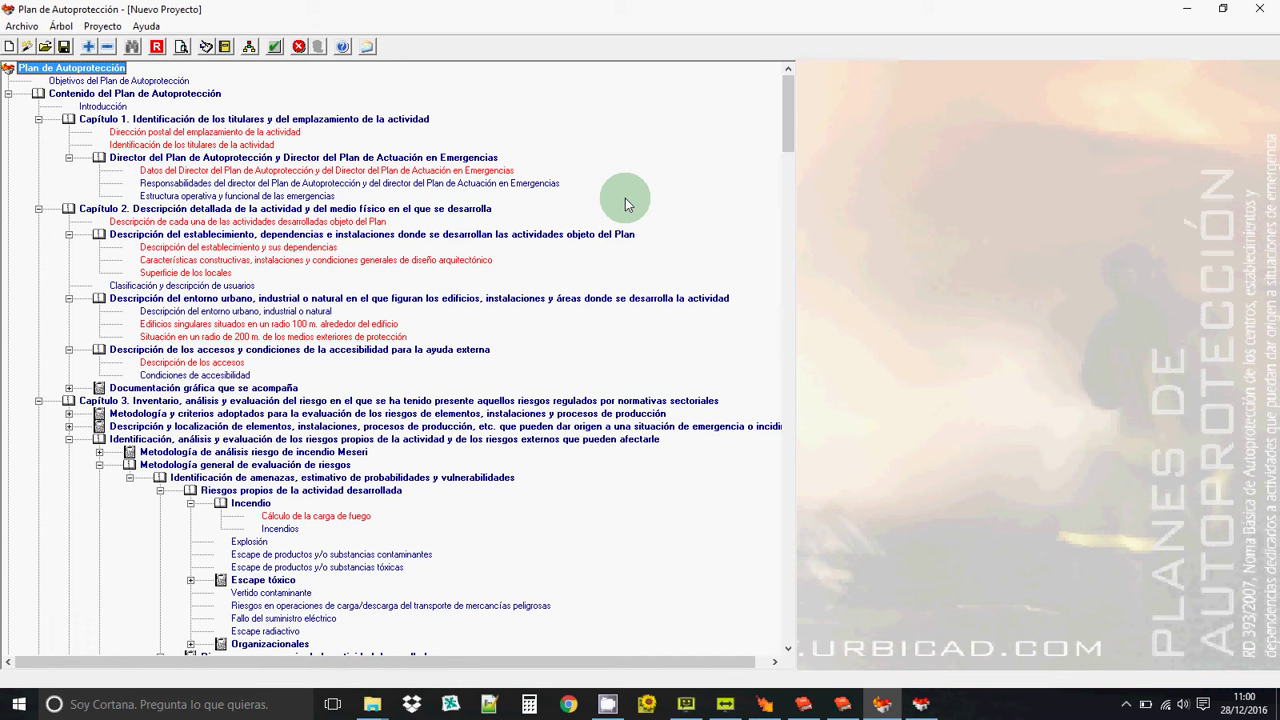
{"action": "left_click", "coordinate": [181, 46]}
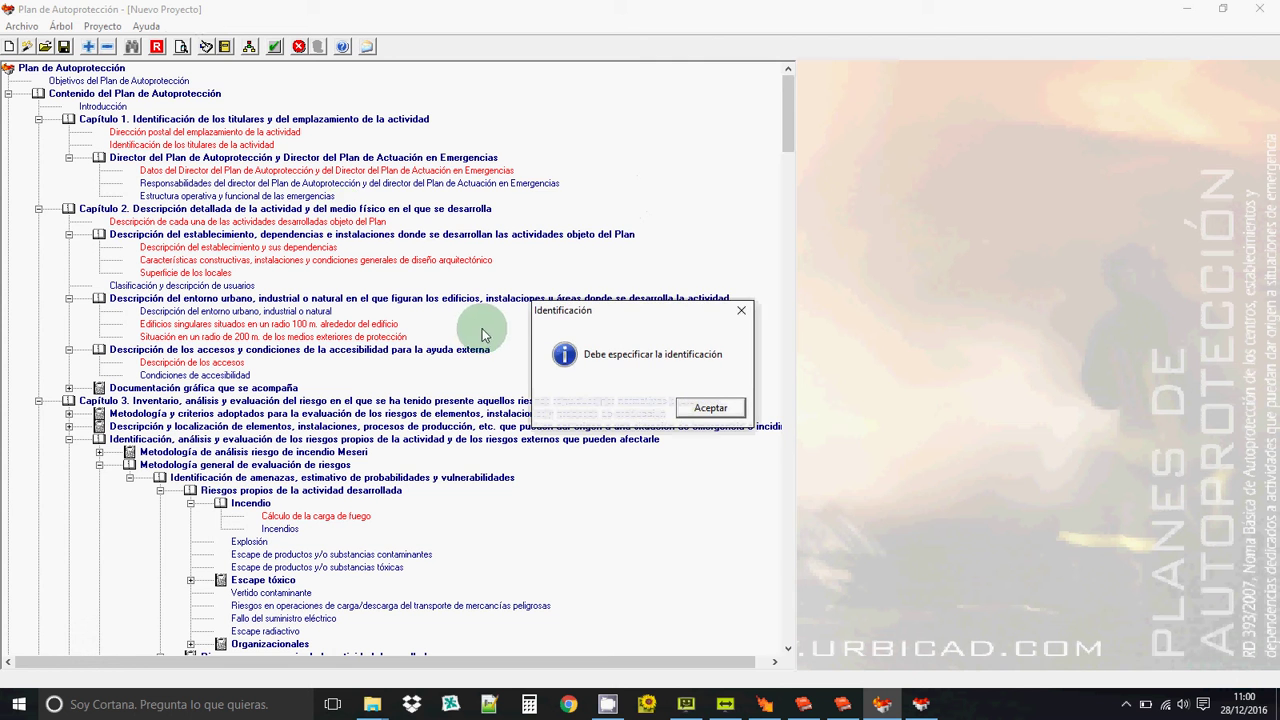
{"action": "left_click", "coordinate": [705, 407]}
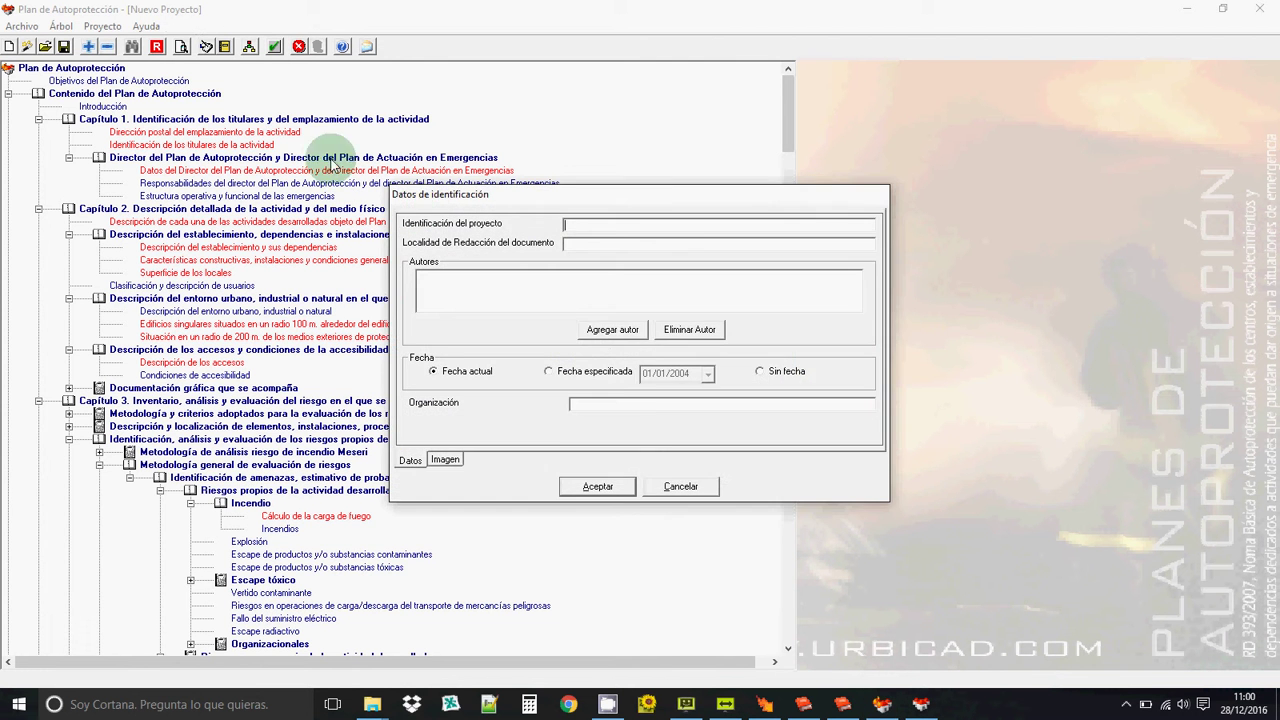
{"action": "left_click", "coordinate": [668, 484]}
Review the Edificio 1 and Planta sótano data in the plan's data-collection sheet, accepting each form and dismissing the validation reports
{"action": "left_click", "coordinate": [207, 47]}
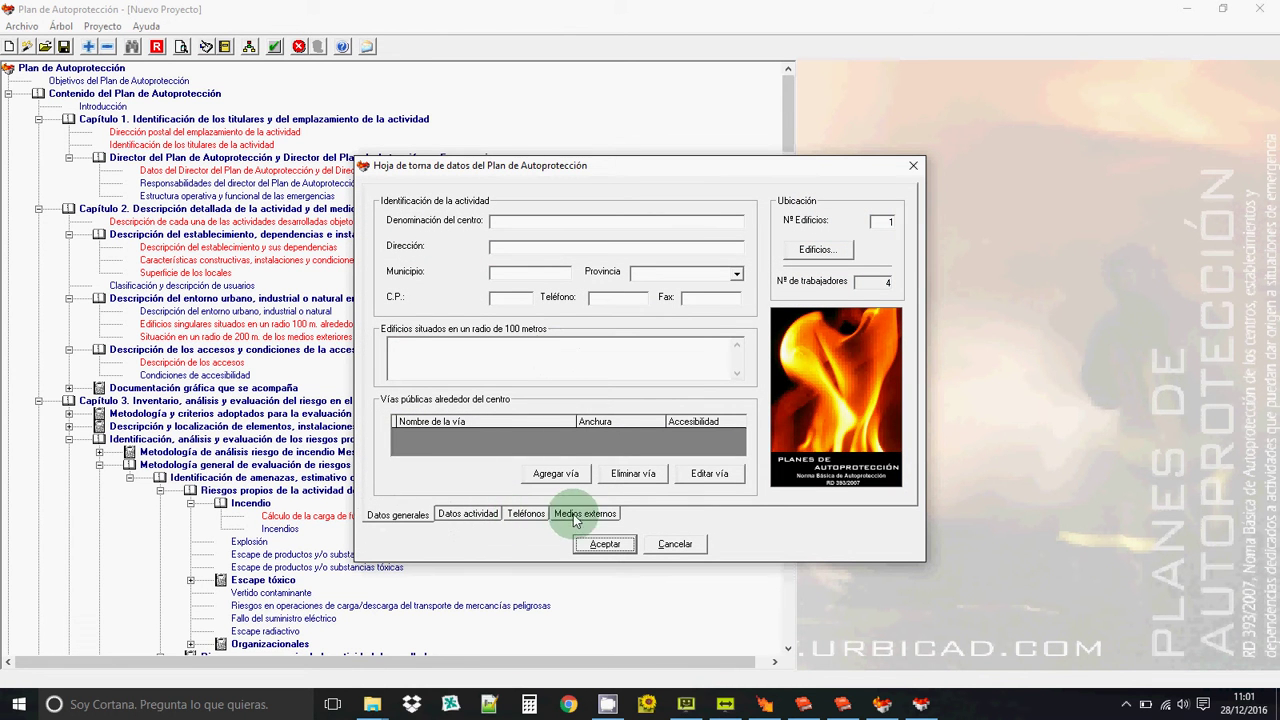
{"action": "left_click", "coordinate": [815, 250]}
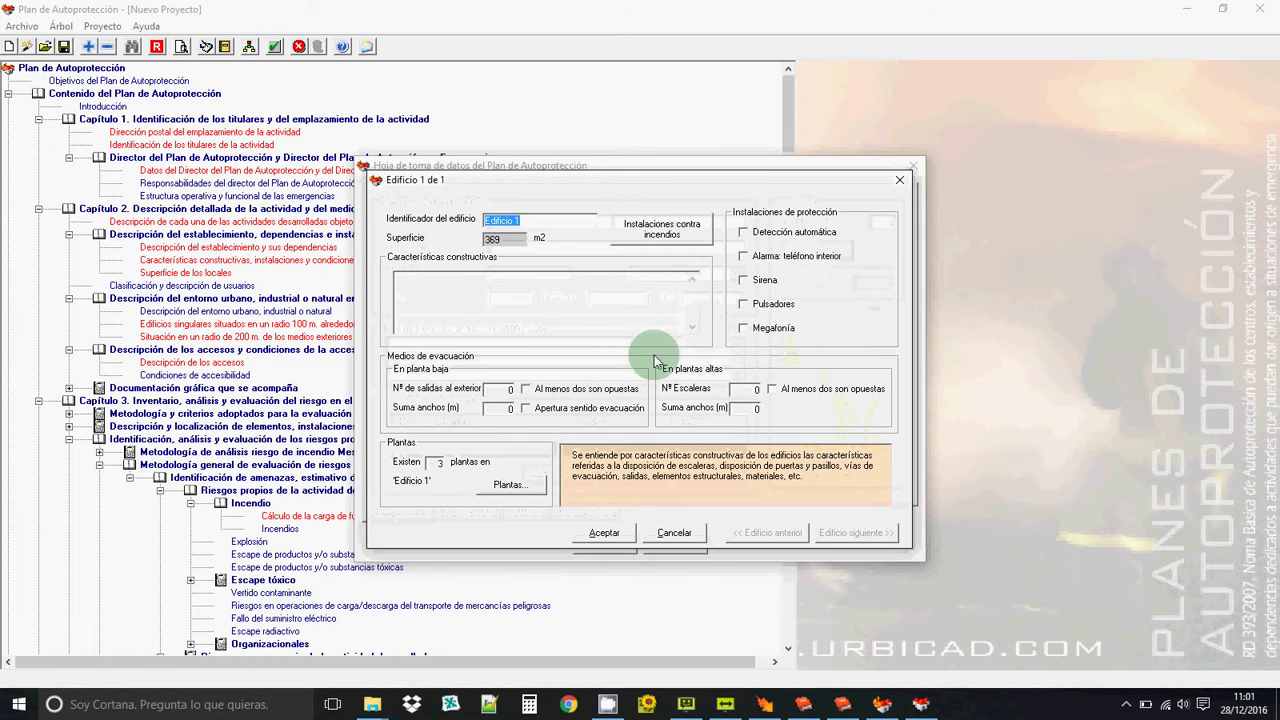
{"action": "left_click", "coordinate": [511, 486]}
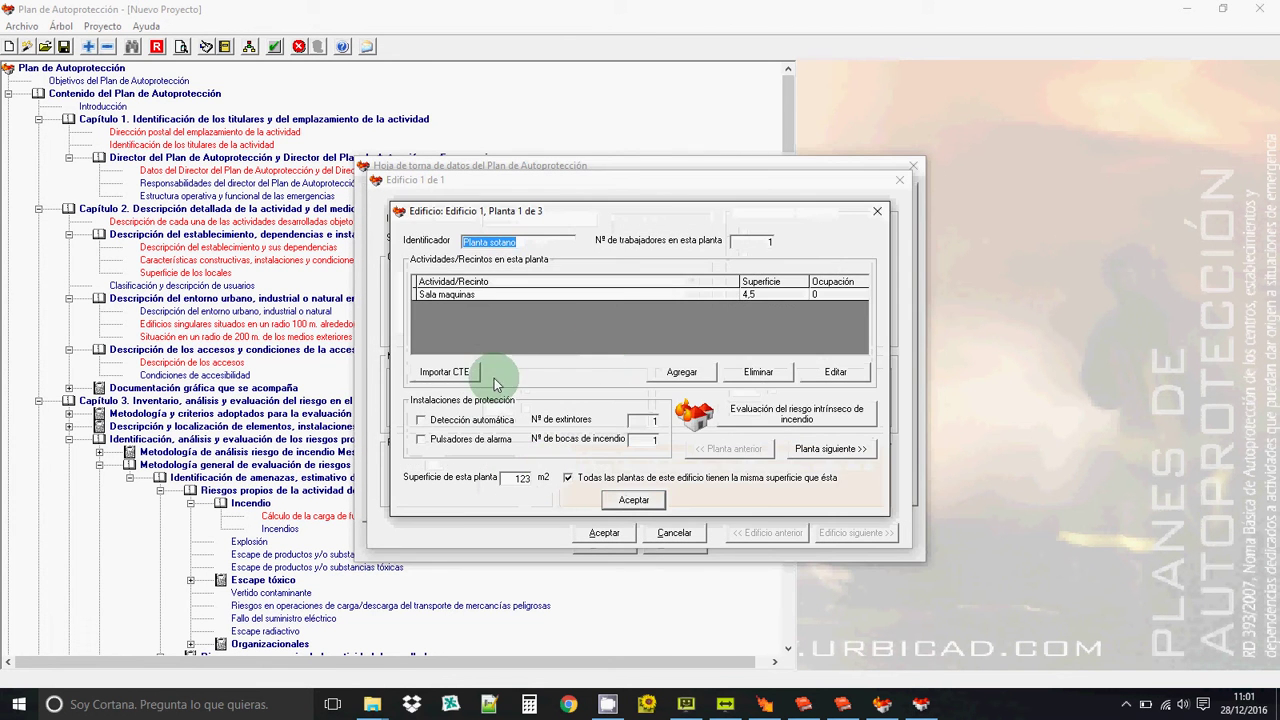
{"action": "left_click", "coordinate": [628, 500]}
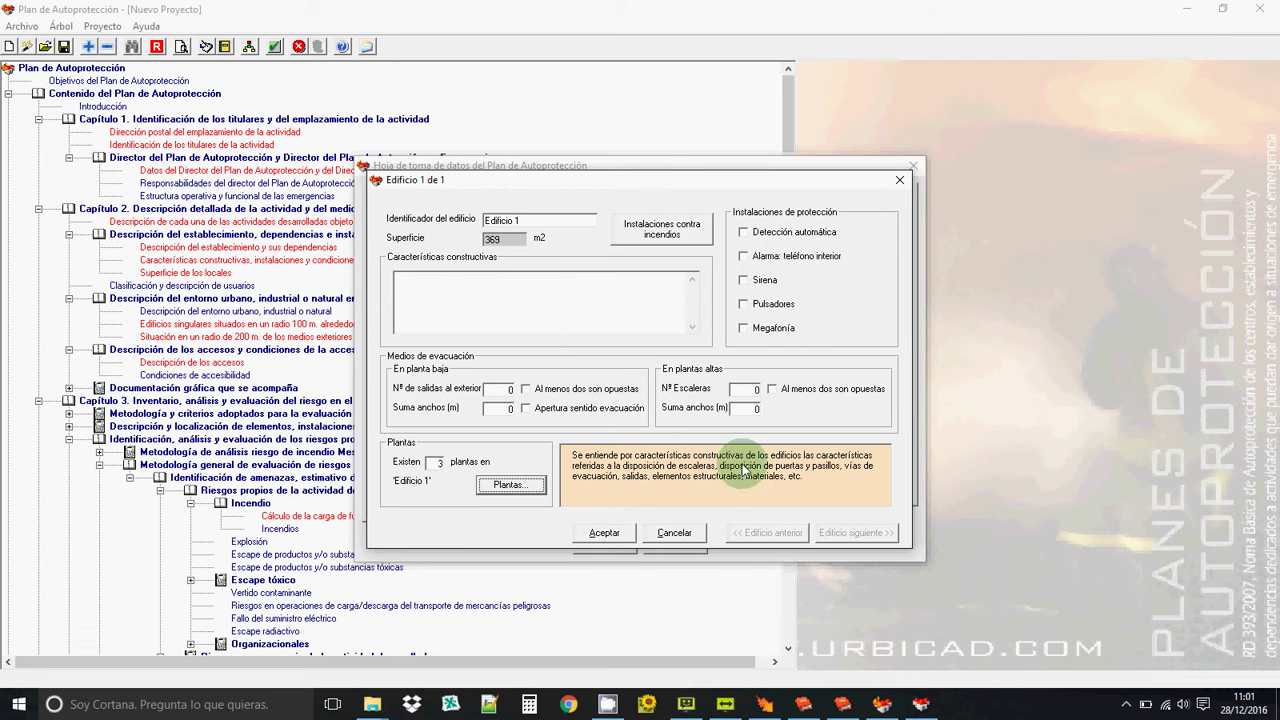
{"action": "left_click", "coordinate": [602, 532]}
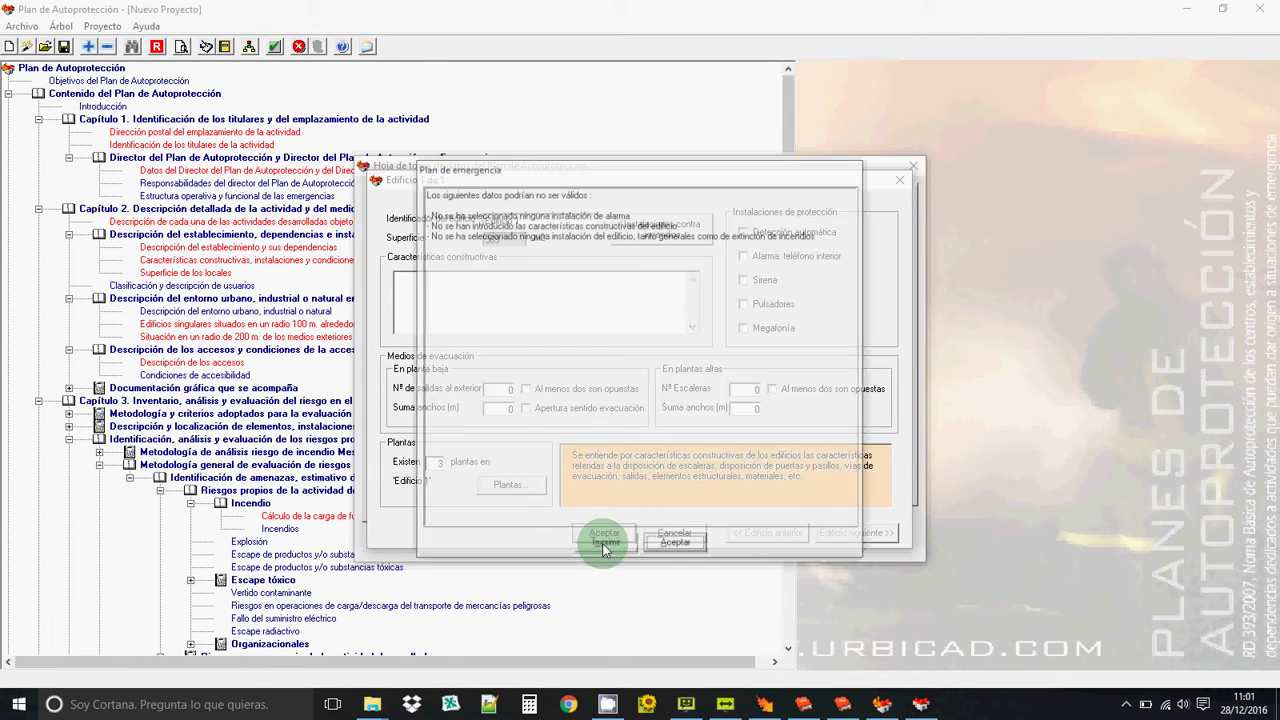
{"action": "left_click", "coordinate": [523, 461]}
{"action": "left_click", "coordinate": [603, 544]}
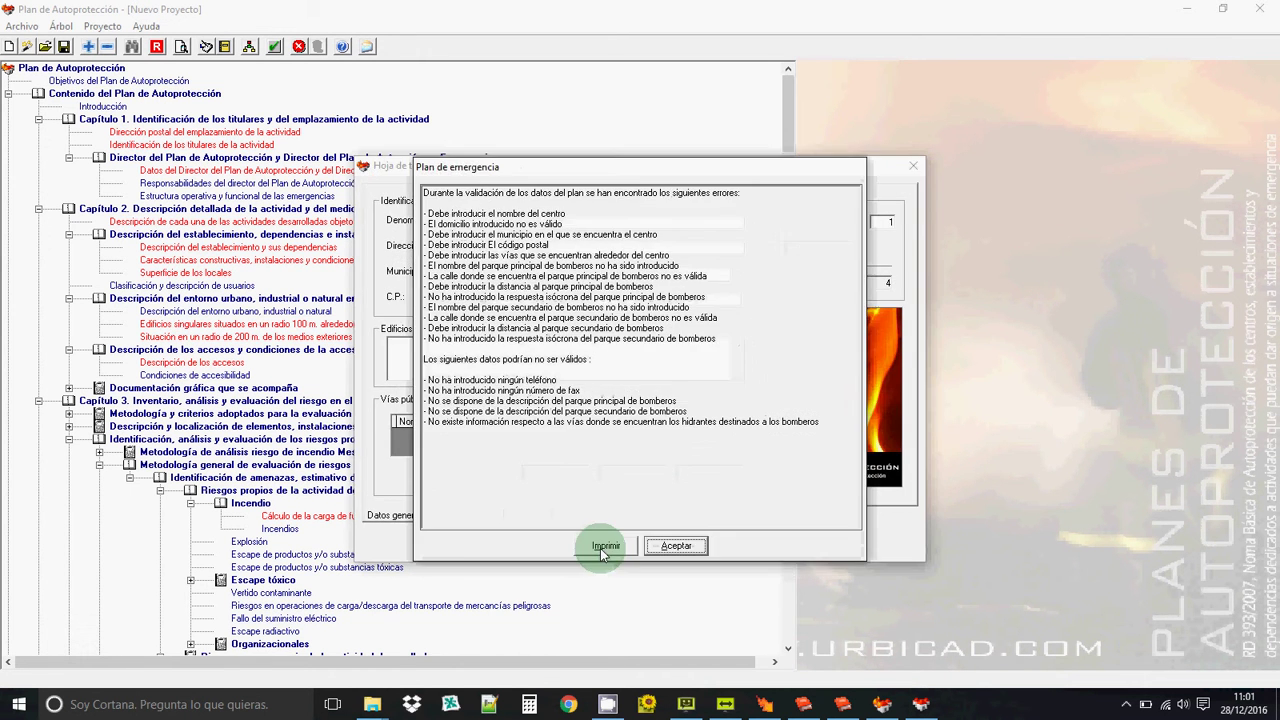
{"action": "left_click", "coordinate": [679, 547]}
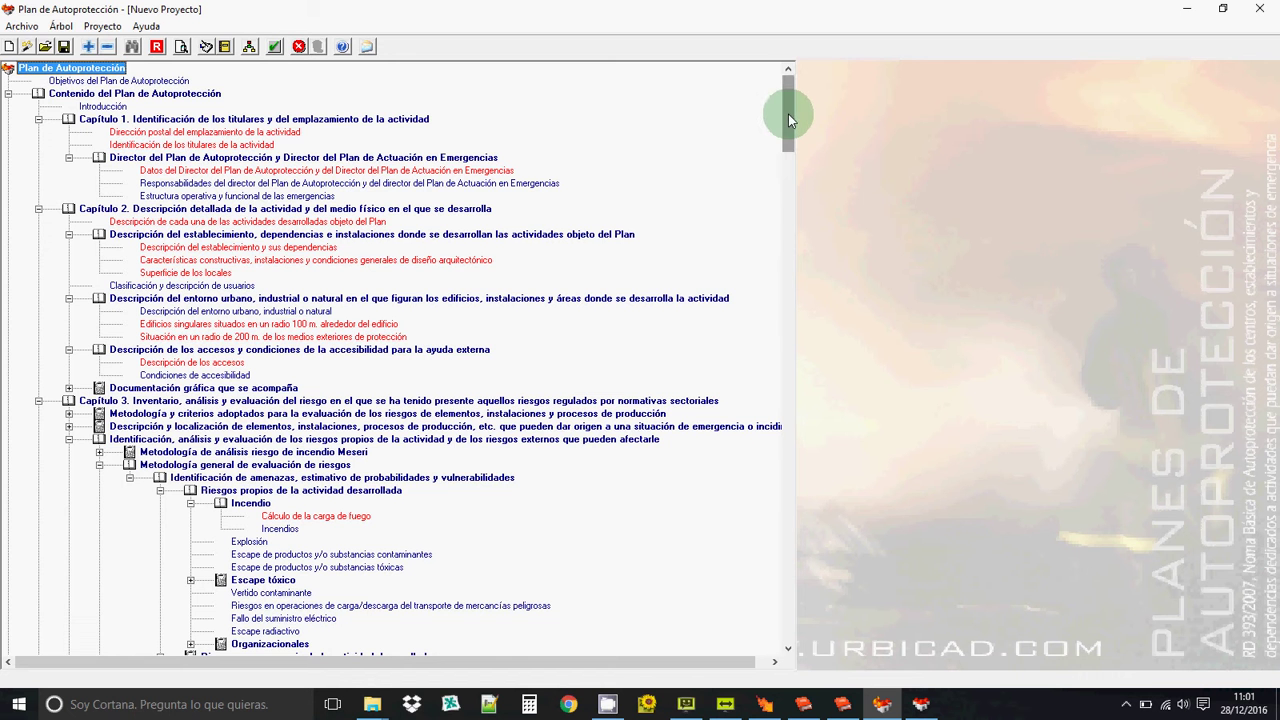
{"action": "left_click_drag", "start_coordinate": [788, 114], "coordinate": [792, 106]}
{"action": "left_click", "coordinate": [61, 26]}
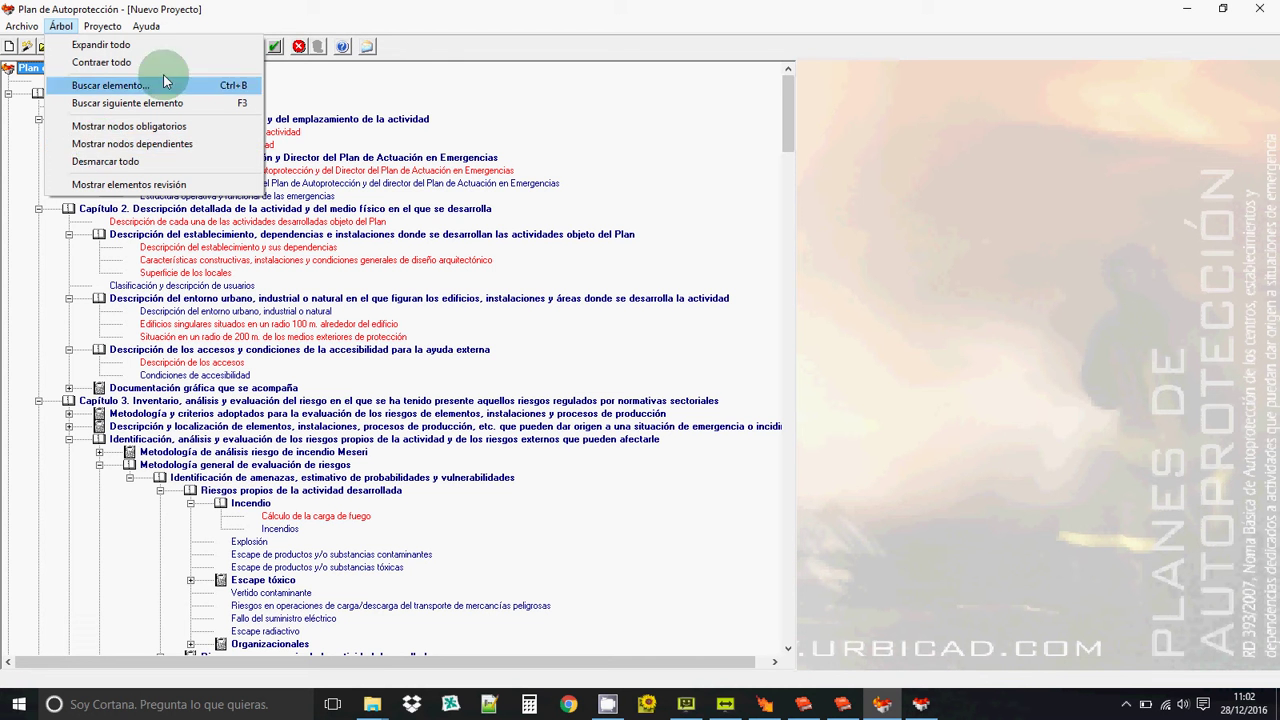
{"action": "left_click", "coordinate": [290, 9]}
{"action": "left_click_drag", "start_coordinate": [793, 119], "coordinate": [760, 122]}
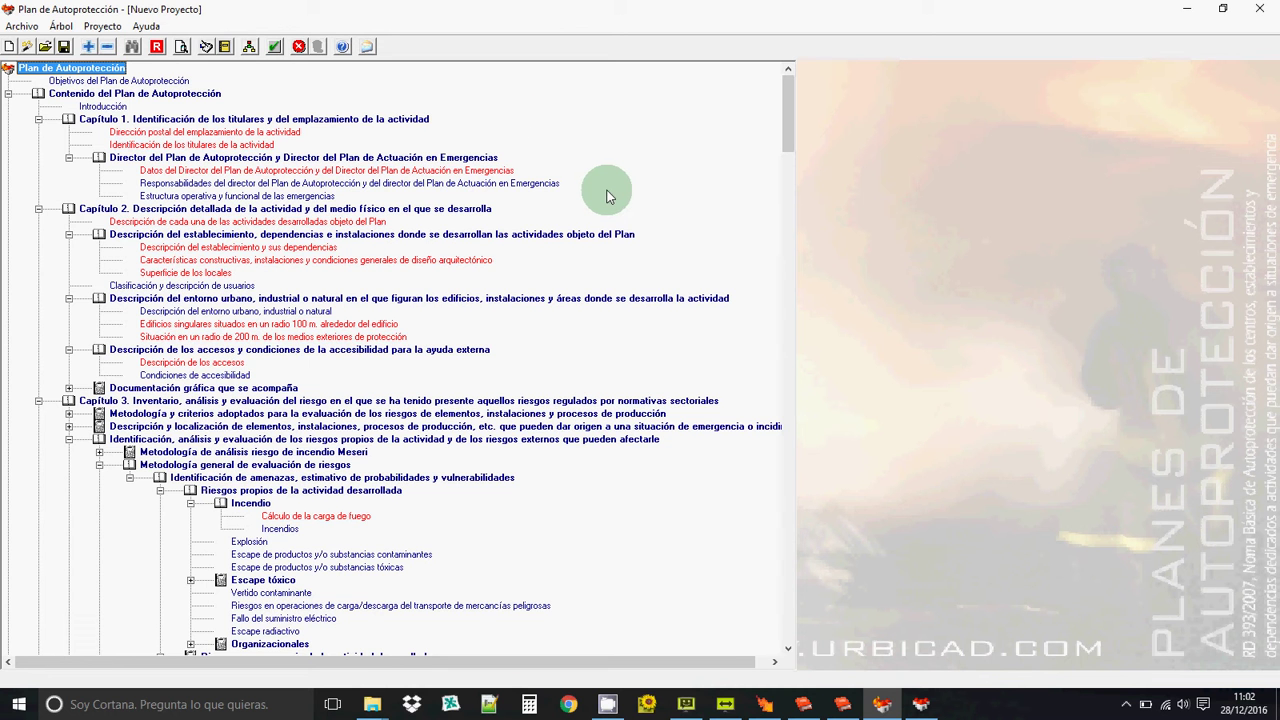
Clear the dependent-node marking and reduce the tree to the chapter list of Contenido del Plan de Autoprotección
{"action": "left_click", "coordinate": [61, 26]}
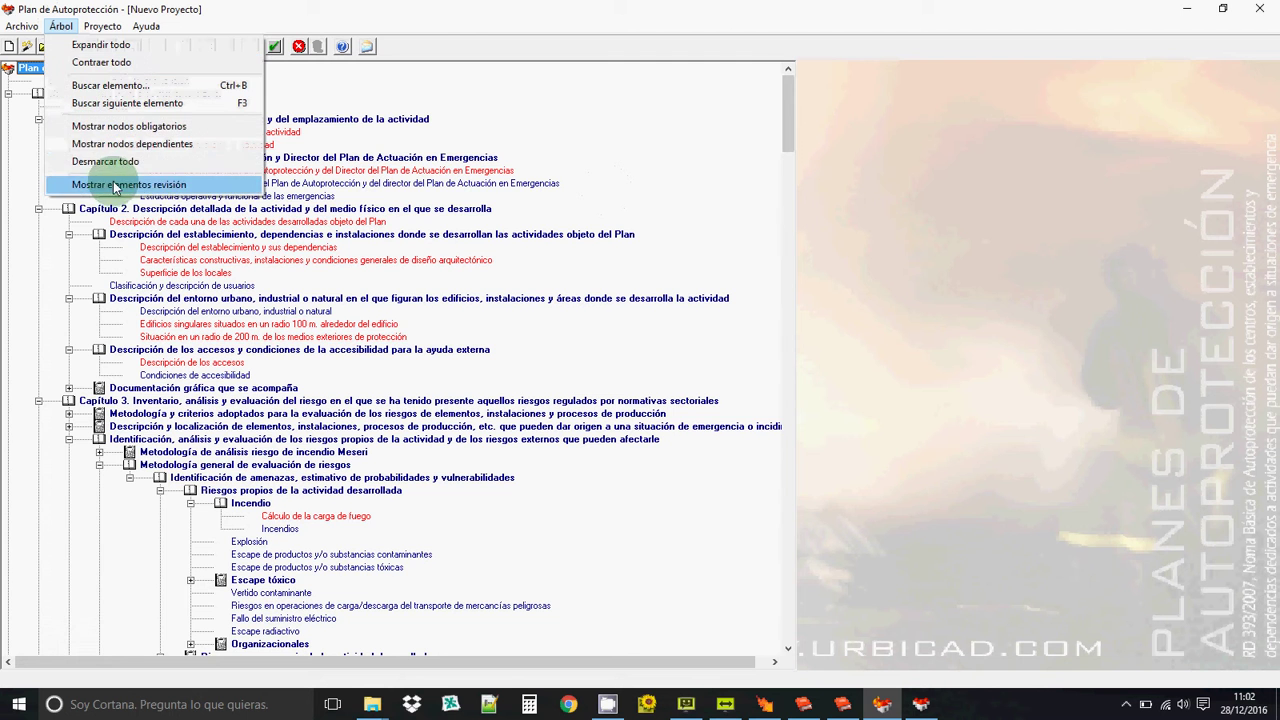
{"action": "left_click", "coordinate": [113, 161]}
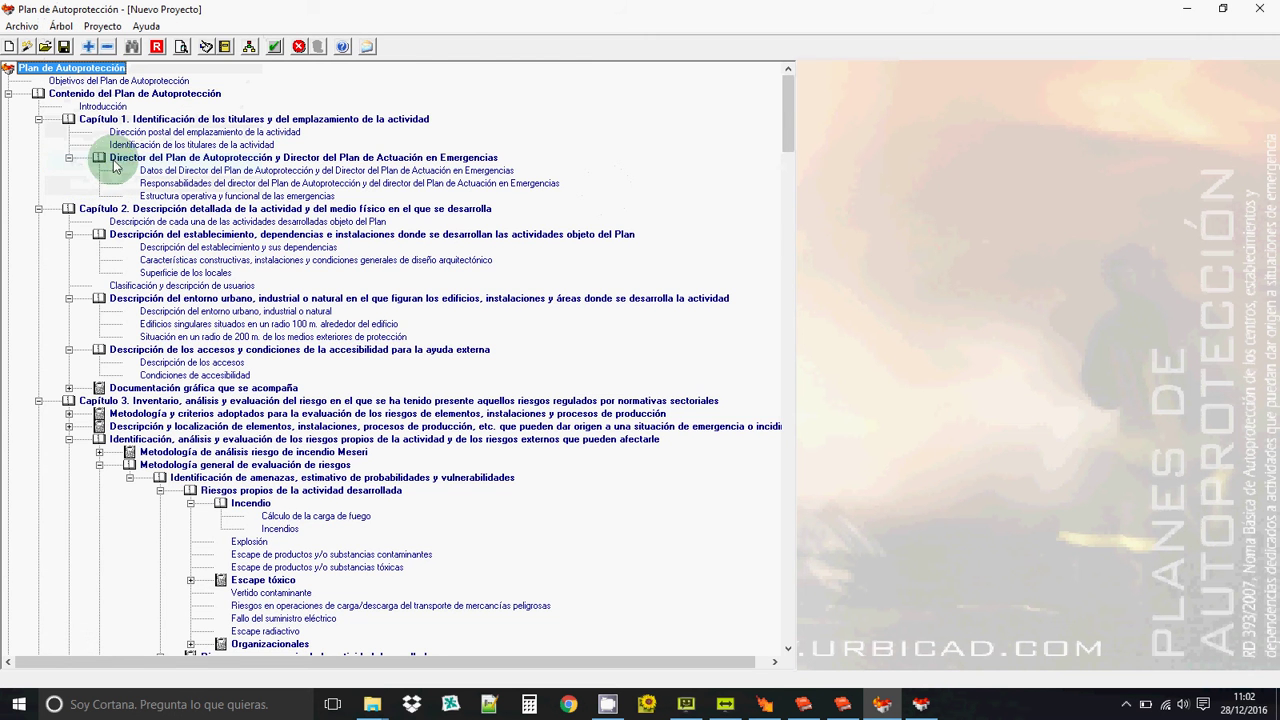
{"action": "left_click", "coordinate": [106, 47]}
{"action": "left_click", "coordinate": [9, 94]}
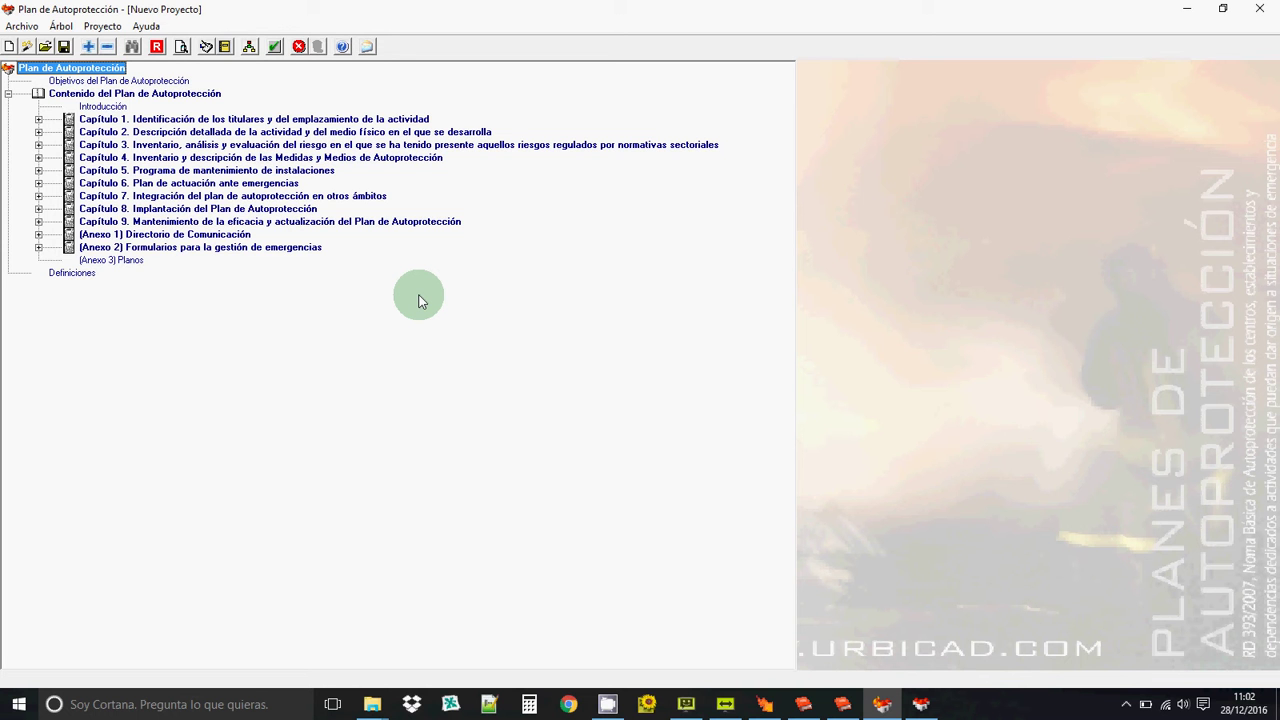
Read through the Metodología de evaluación de riesgos del INSHT text in Capítulo 3 and close it without including it
{"action": "left_click", "coordinate": [38, 145]}
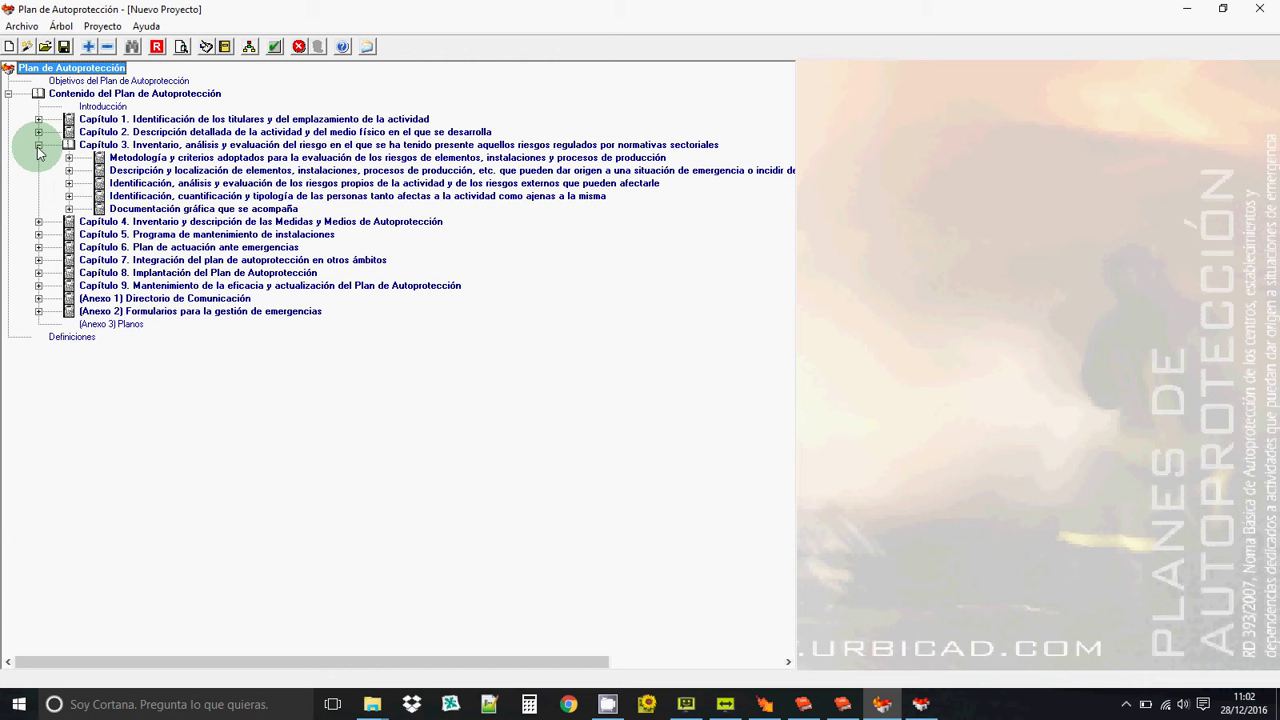
{"action": "left_click", "coordinate": [68, 157]}
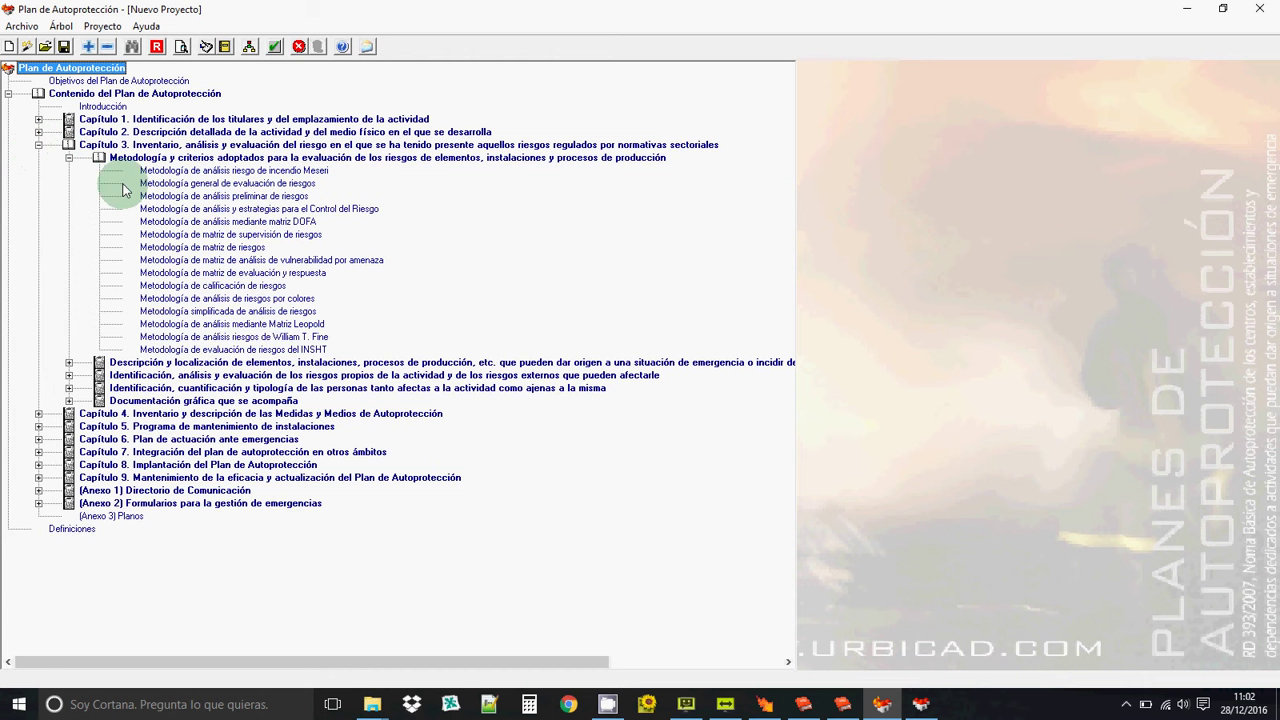
{"action": "double_click", "coordinate": [285, 349]}
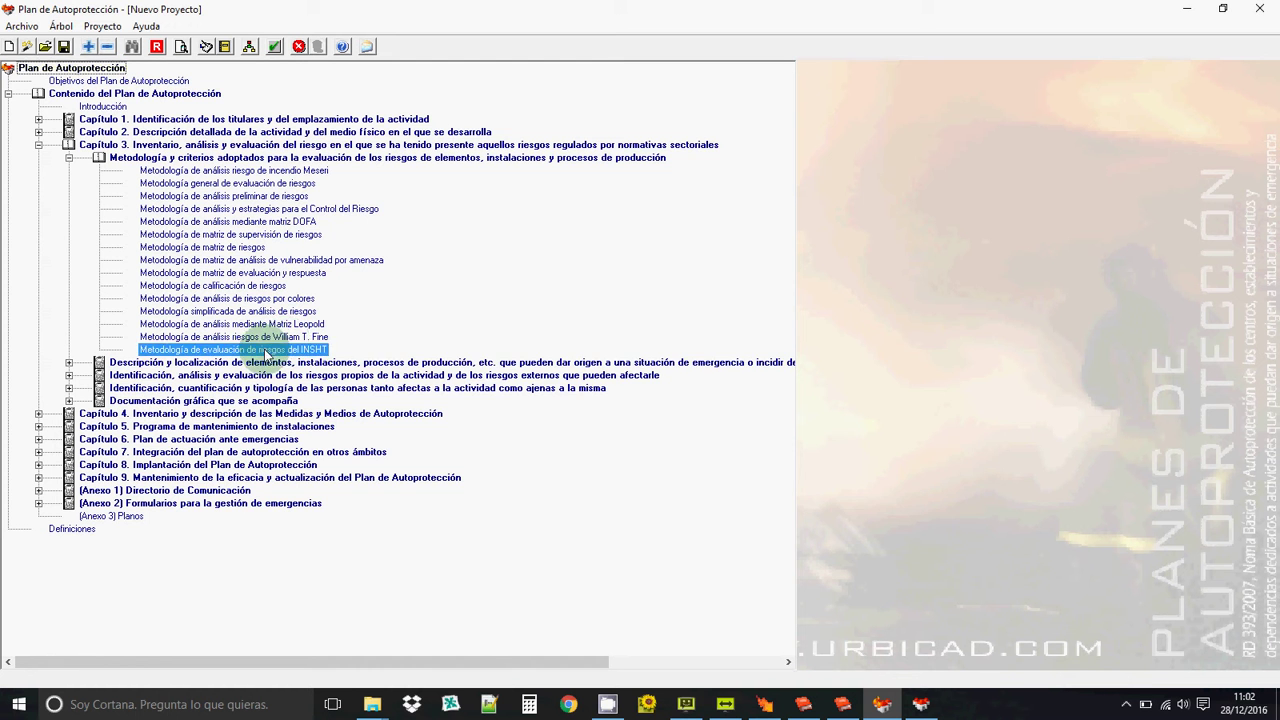
{"action": "scroll", "coordinate": [548, 425], "scroll_direction": "down", "scroll_amount": 10}
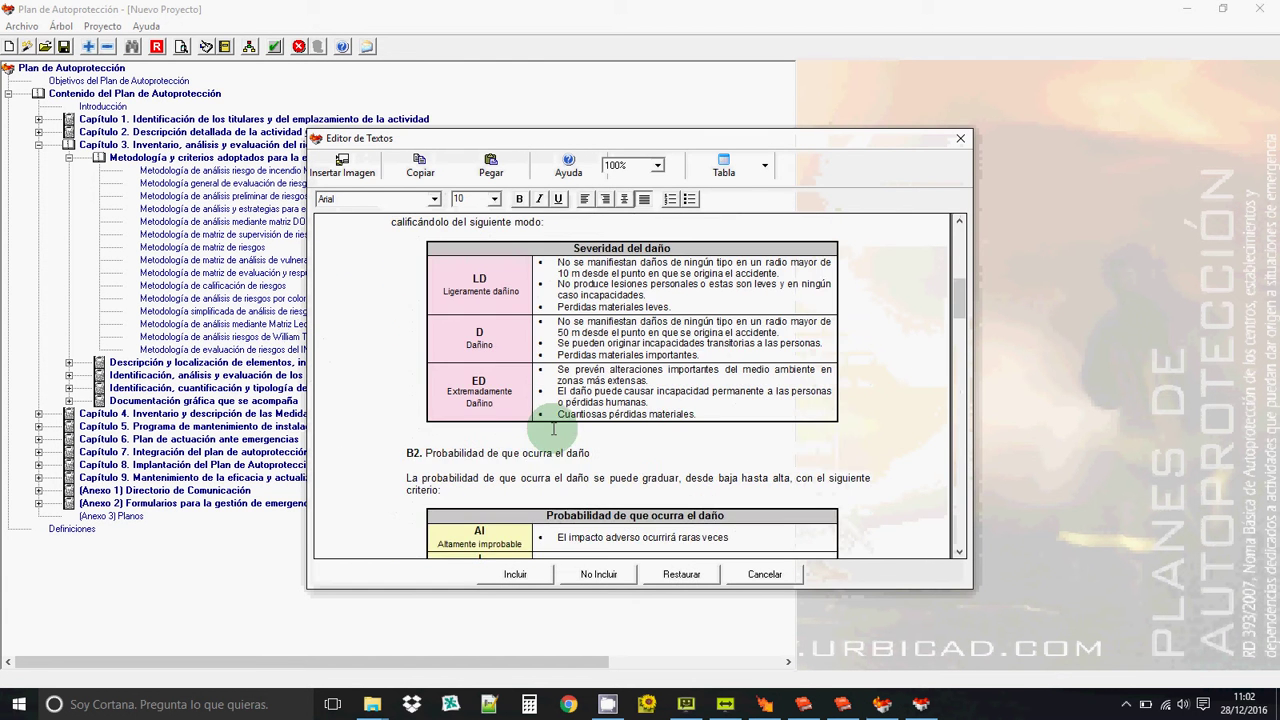
{"action": "scroll", "coordinate": [553, 428], "scroll_direction": "down", "scroll_amount": 10}
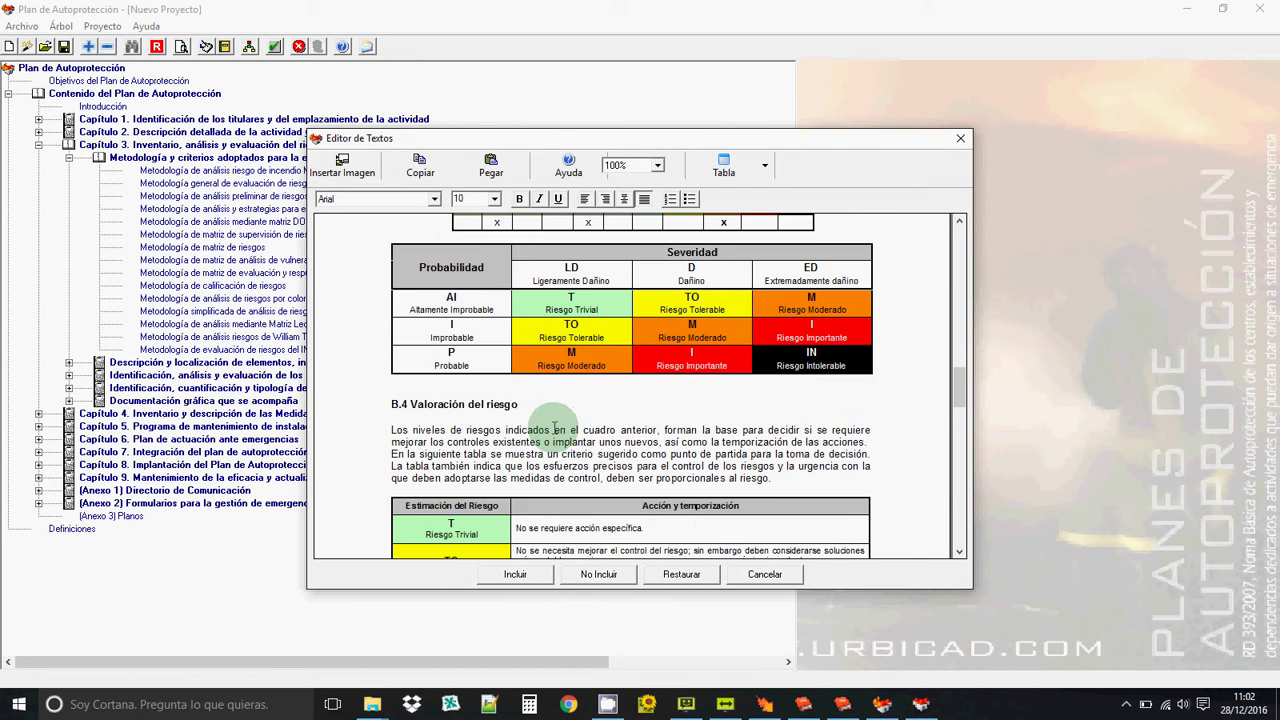
{"action": "scroll", "coordinate": [531, 425], "scroll_direction": "down", "scroll_amount": 10}
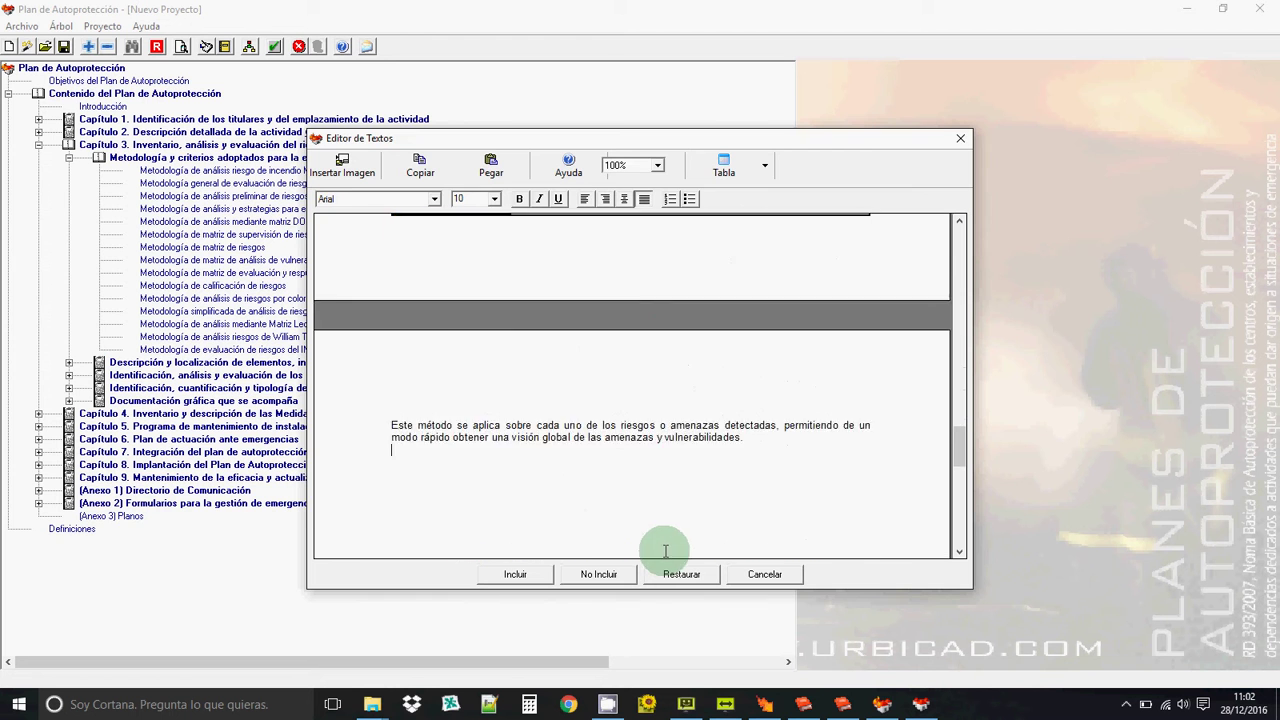
{"action": "left_click", "coordinate": [751, 574]}
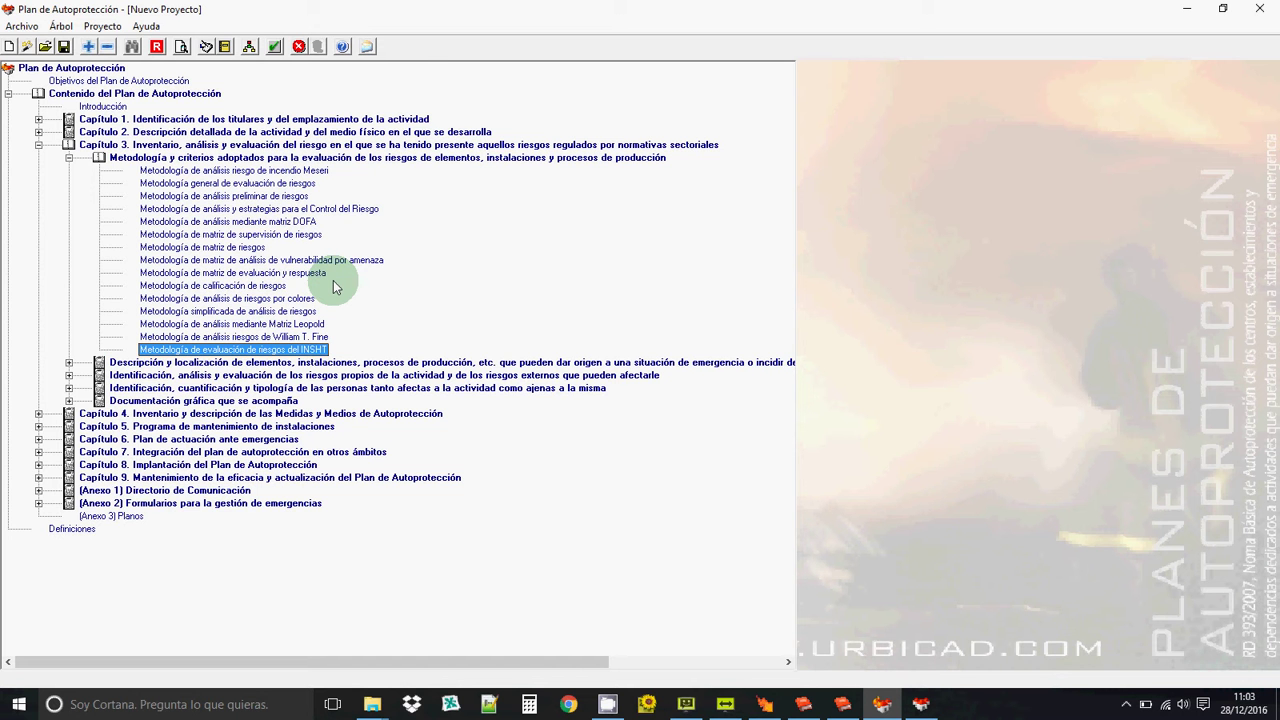
Open the Asalto y secuestro text under Metodología general de evaluación de riesgos, Riesgos consecuencia de la actividad desarrollada, and examine its threat valuation table
{"action": "left_click", "coordinate": [68, 388]}
{"action": "left_click", "coordinate": [68, 388]}
{"action": "left_click", "coordinate": [68, 375]}
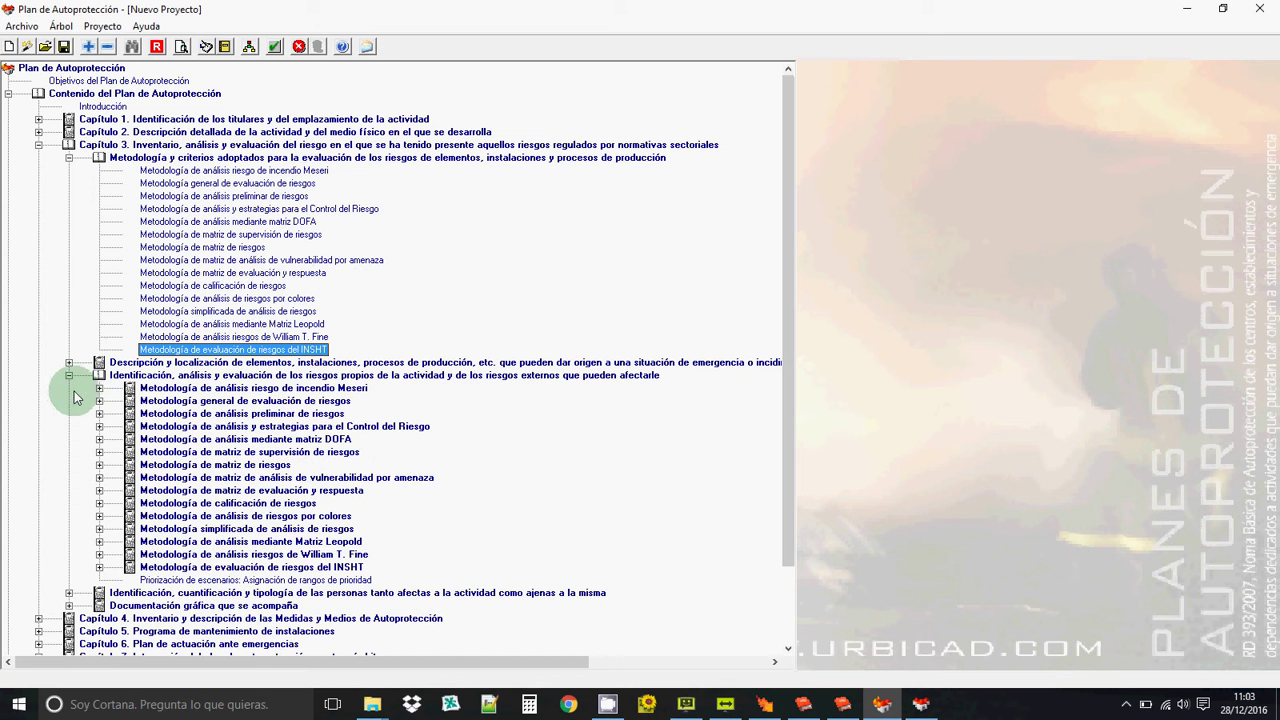
{"action": "left_click", "coordinate": [99, 400]}
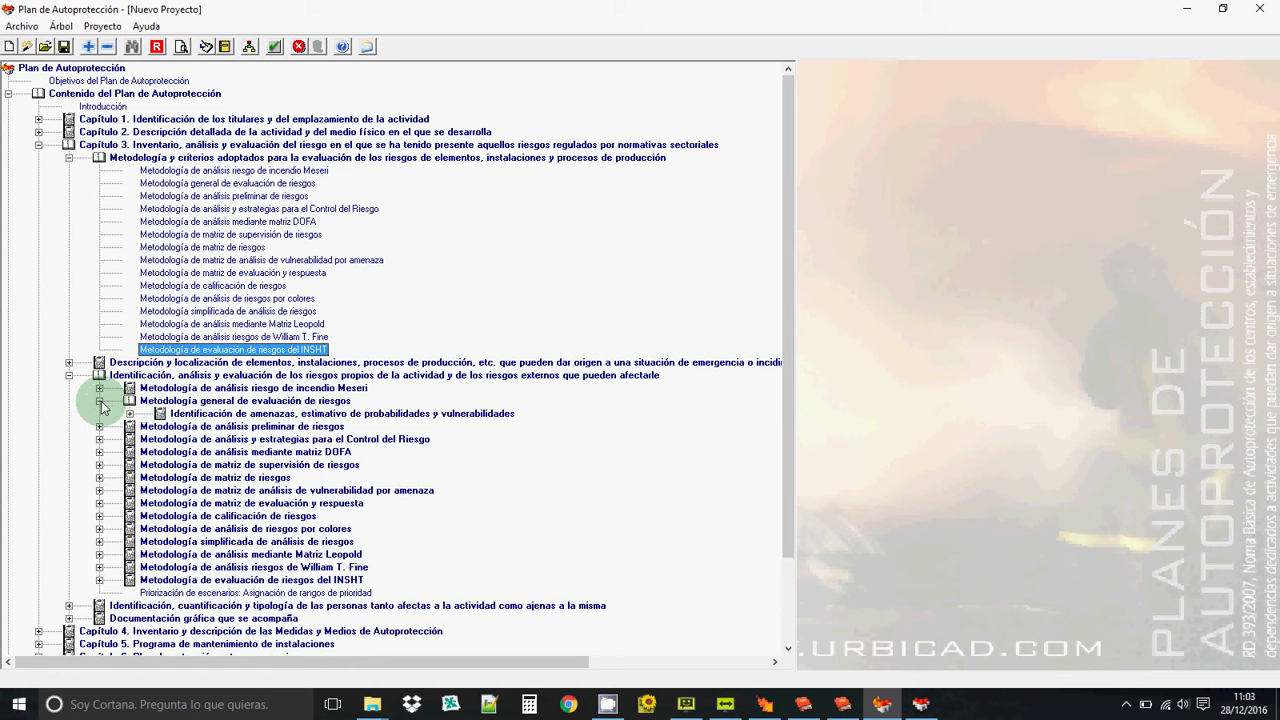
{"action": "left_click", "coordinate": [129, 413]}
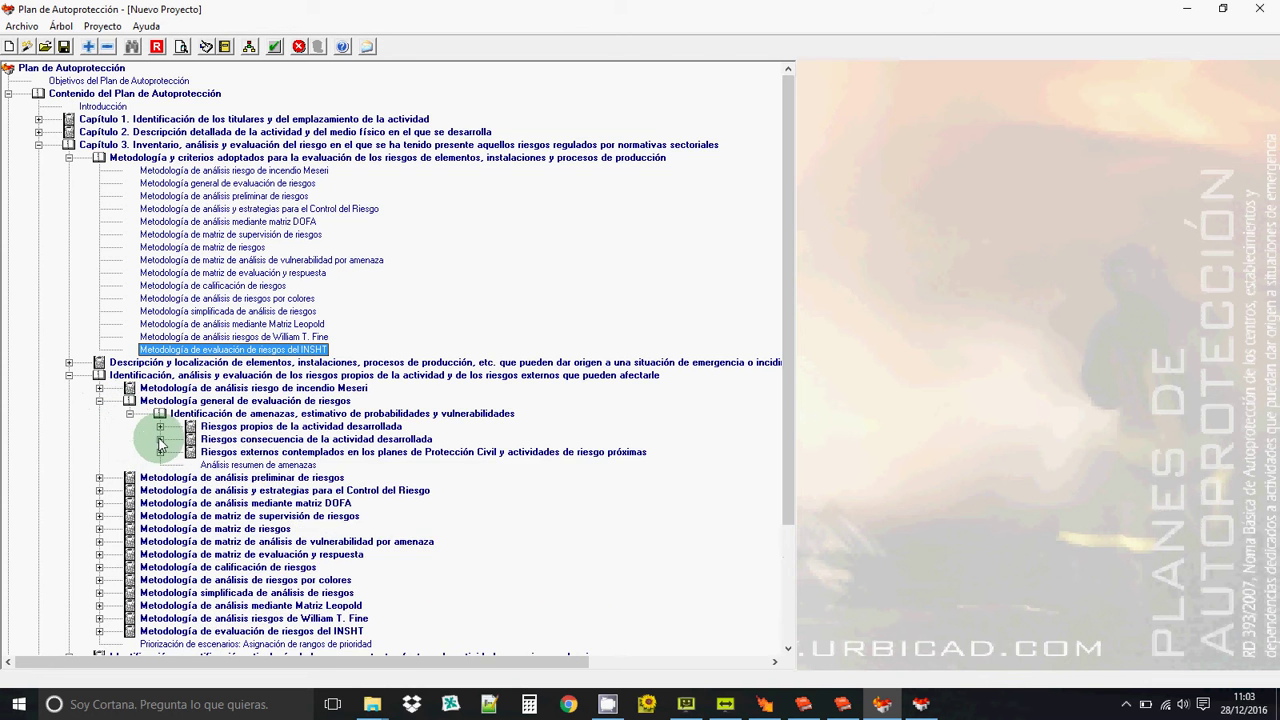
{"action": "left_click", "coordinate": [160, 439]}
{"action": "scroll", "coordinate": [385, 465], "scroll_direction": "down", "scroll_amount": 6}
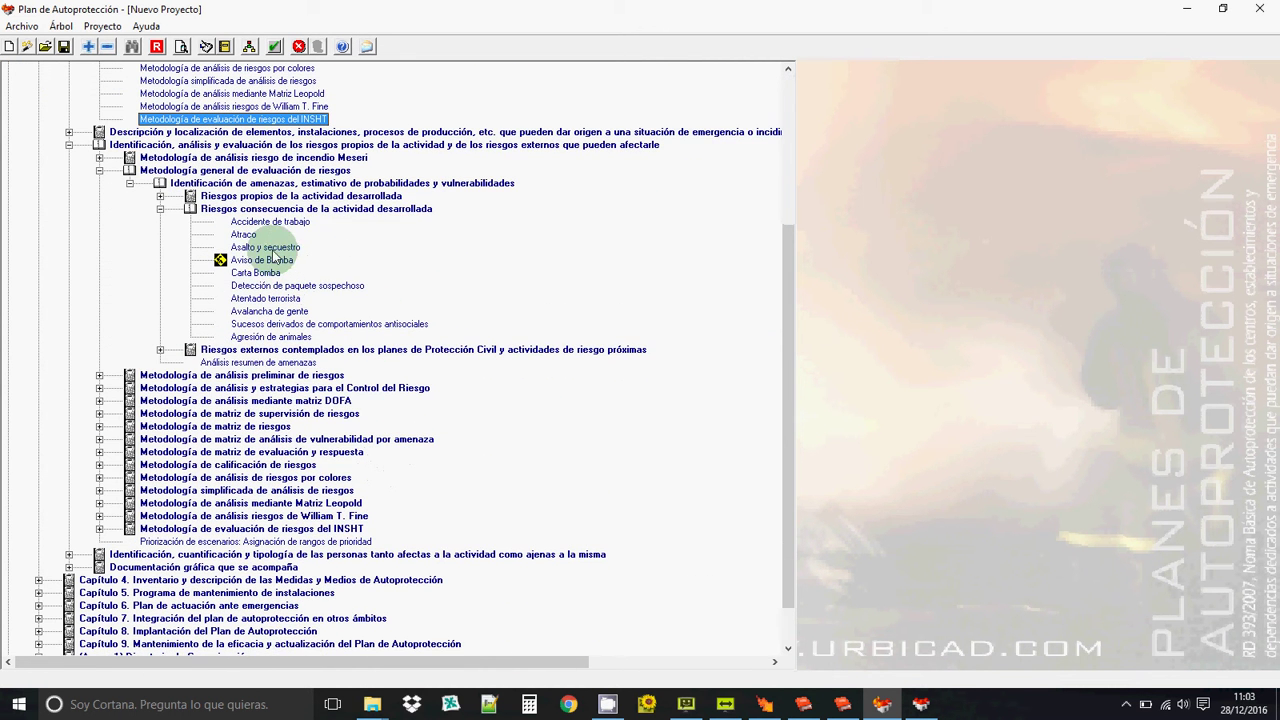
{"action": "double_click", "coordinate": [279, 249]}
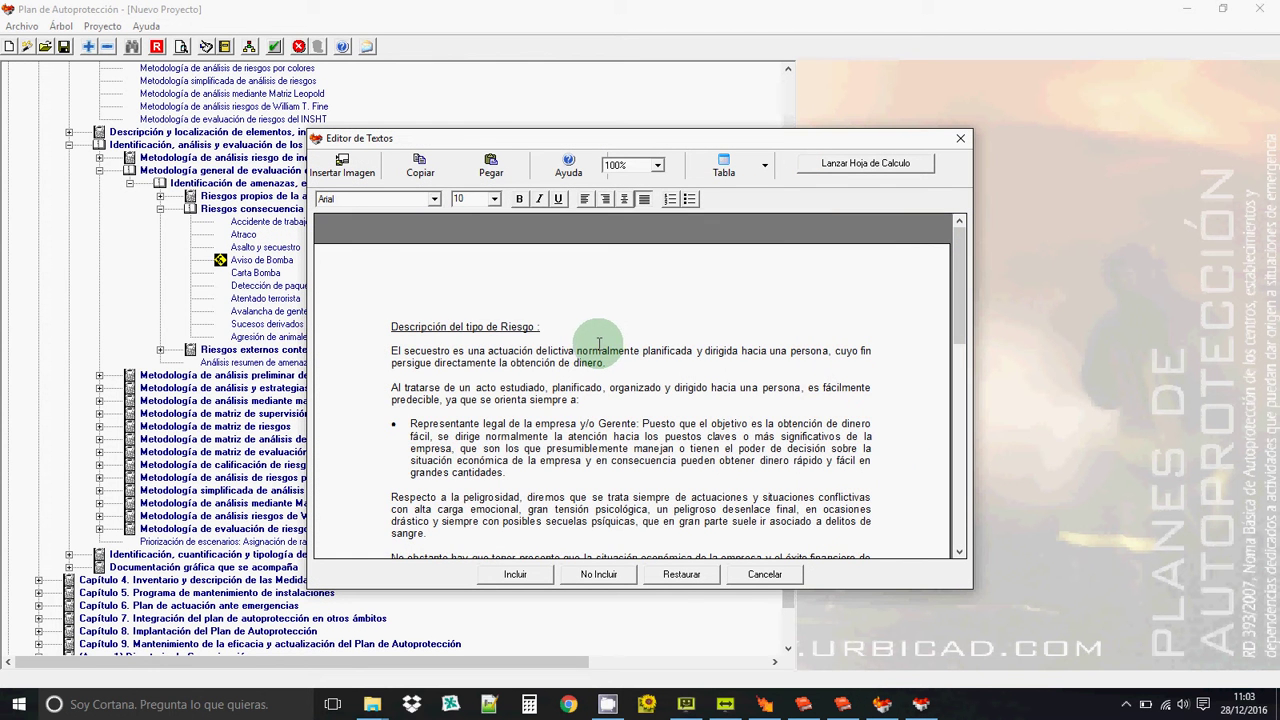
{"action": "scroll", "coordinate": [602, 345], "scroll_direction": "down", "scroll_amount": 10}
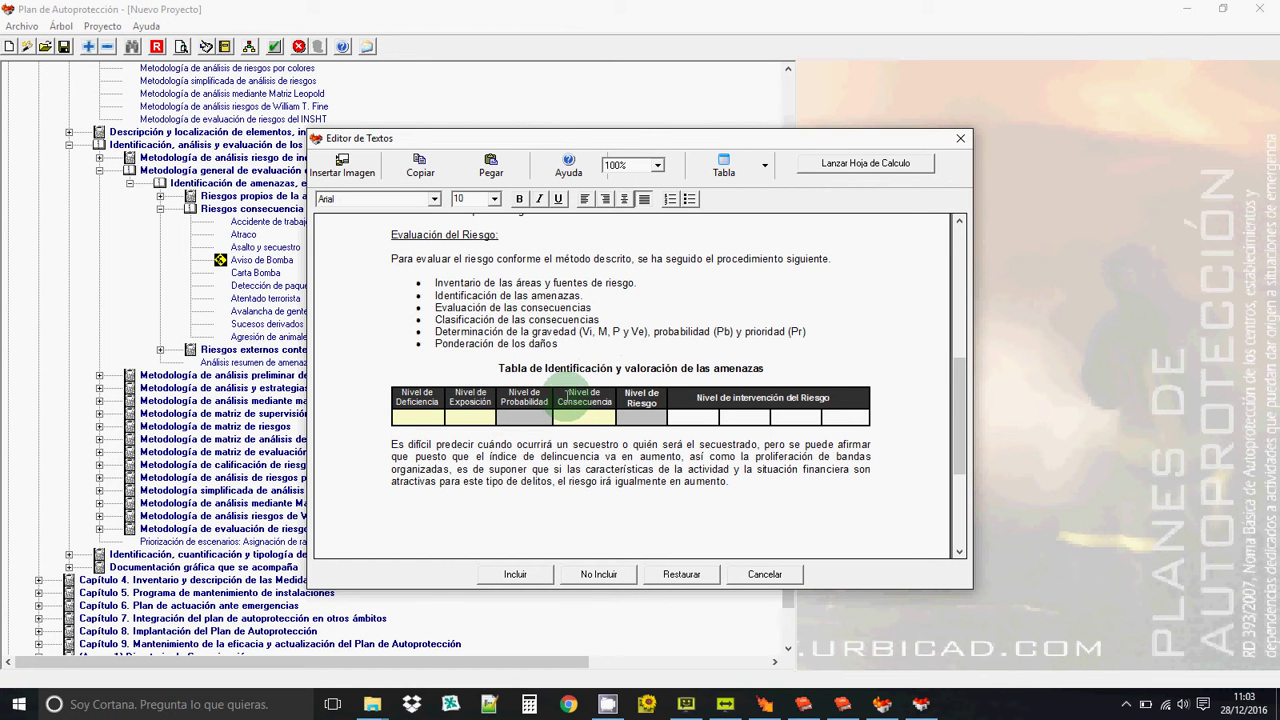
Launch the calculation sheet for the Asalto y secuestro threat table, accepting the licence agreement, and arrange its window so the table stays visible
{"action": "scroll", "coordinate": [517, 353], "scroll_direction": "down", "scroll_amount": 3}
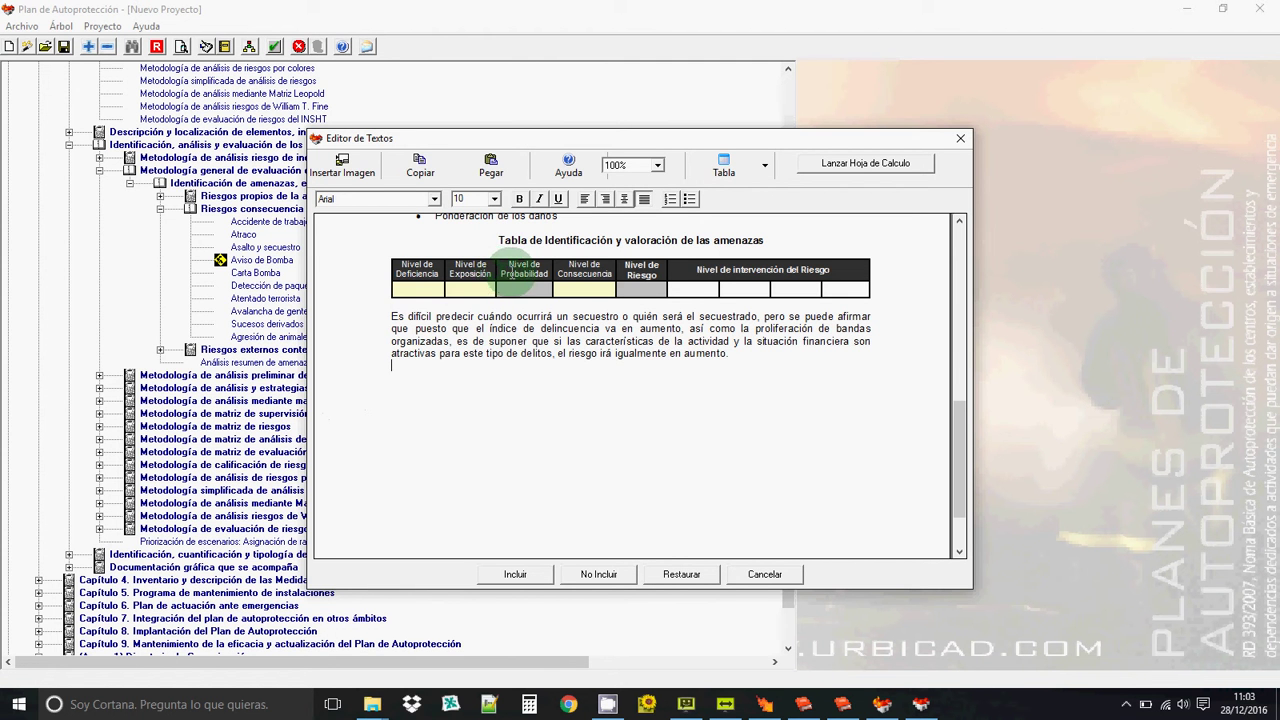
{"action": "left_click", "coordinate": [425, 289]}
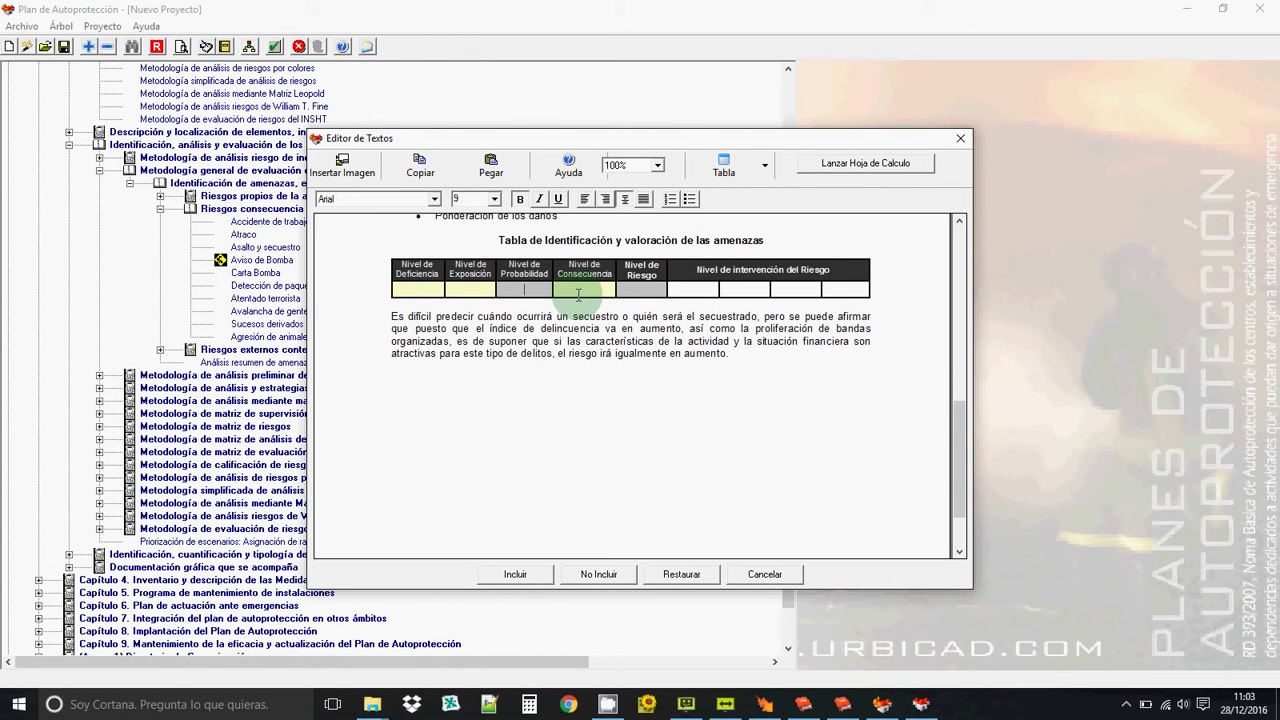
{"action": "left_click", "coordinate": [525, 290]}
{"action": "left_click", "coordinate": [641, 290]}
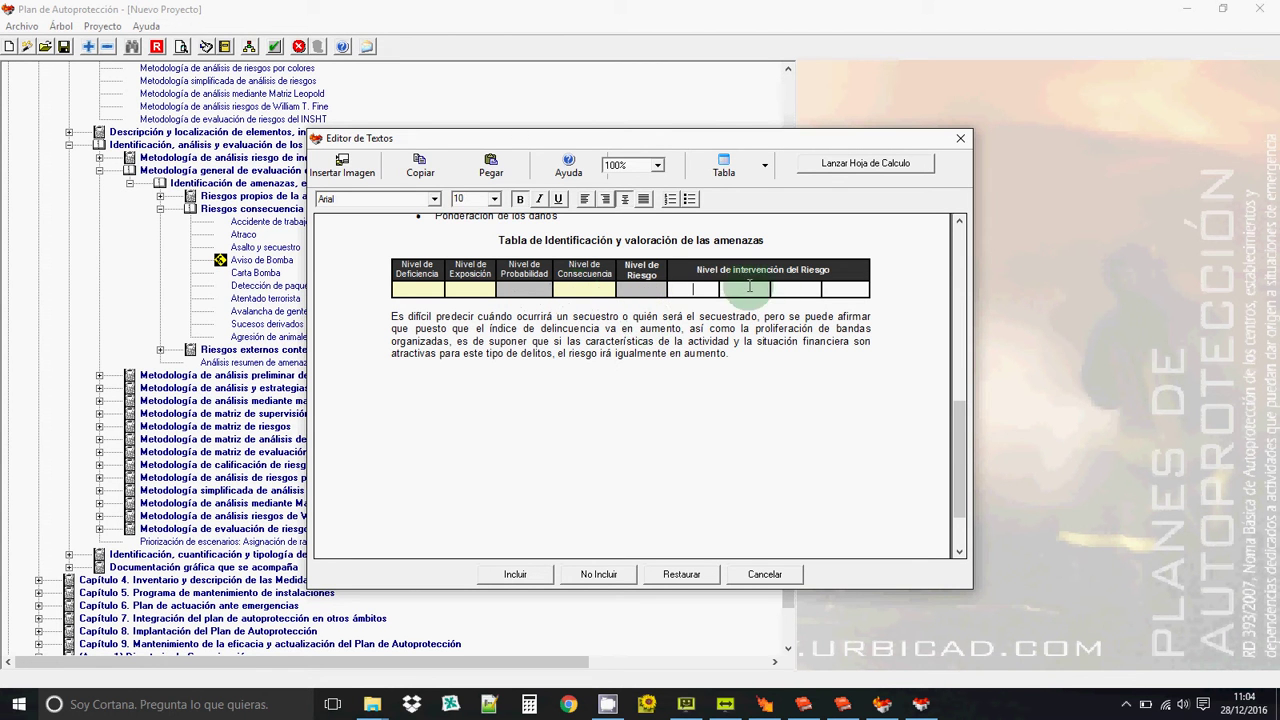
{"action": "left_click", "coordinate": [846, 290]}
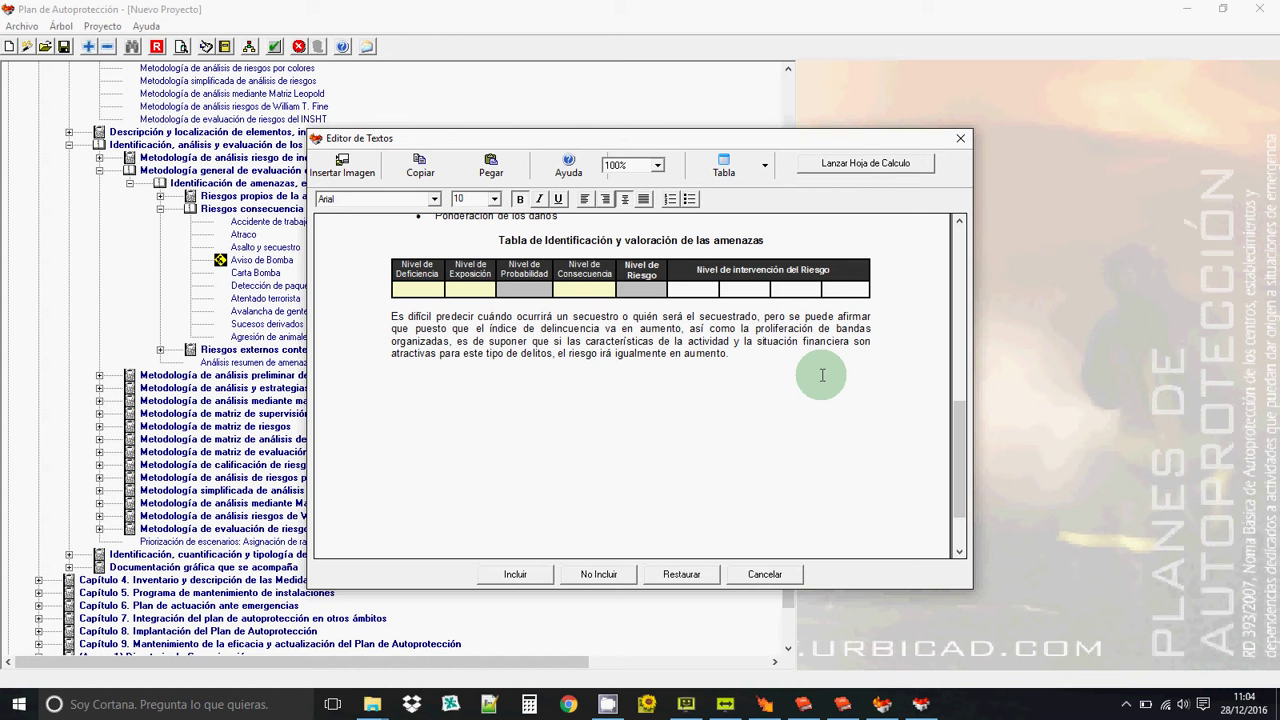
{"action": "left_click", "coordinate": [818, 172]}
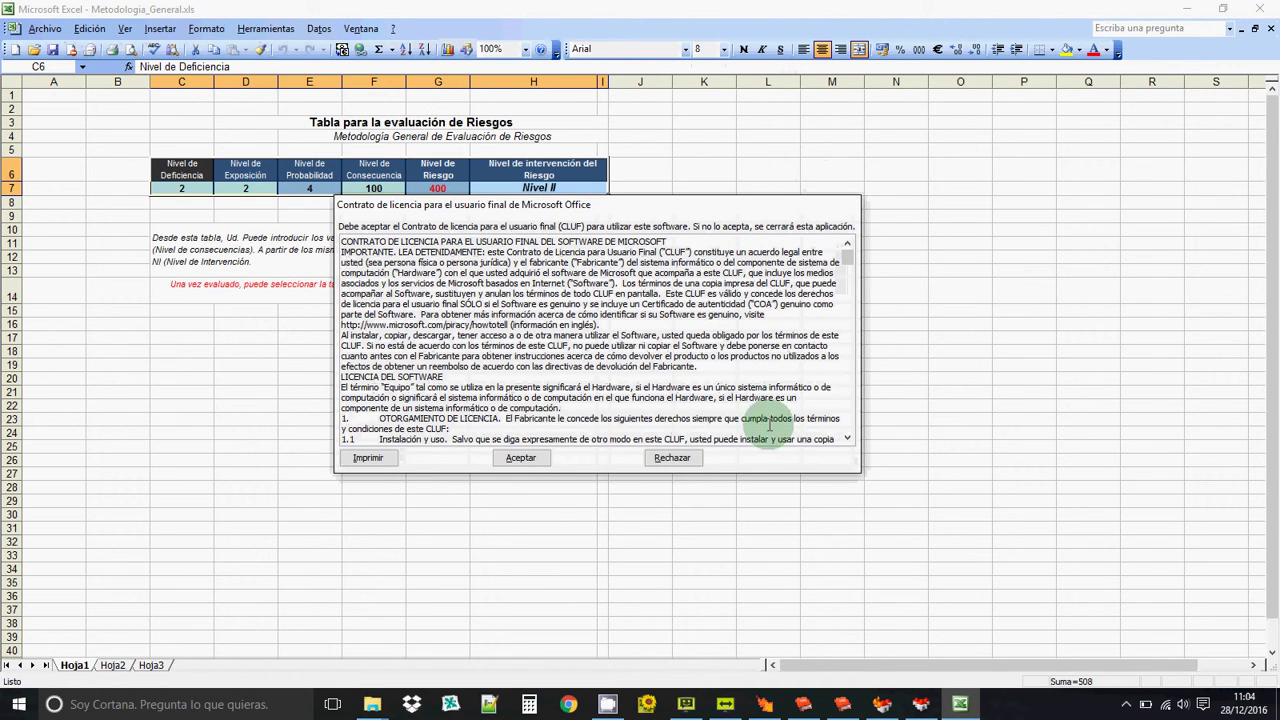
{"action": "left_click", "coordinate": [519, 458]}
{"action": "left_click", "coordinate": [1222, 8]}
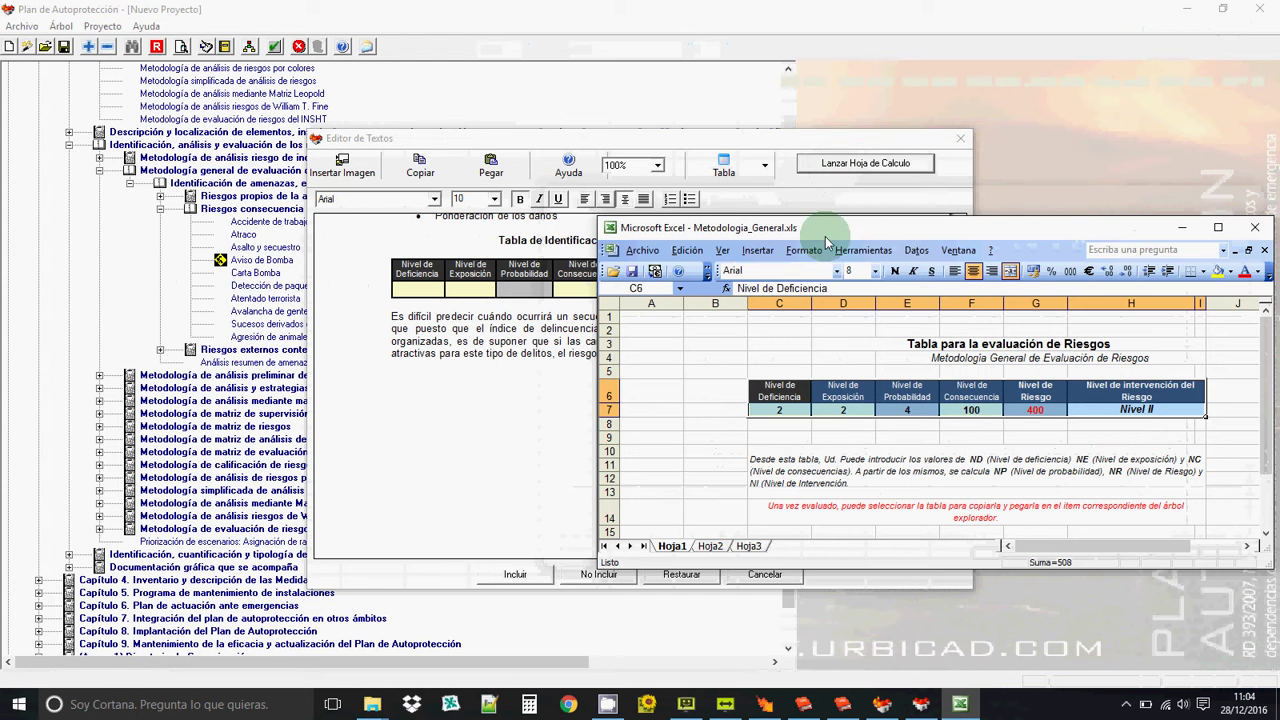
{"action": "left_click_drag", "start_coordinate": [826, 236], "coordinate": [758, 342]}
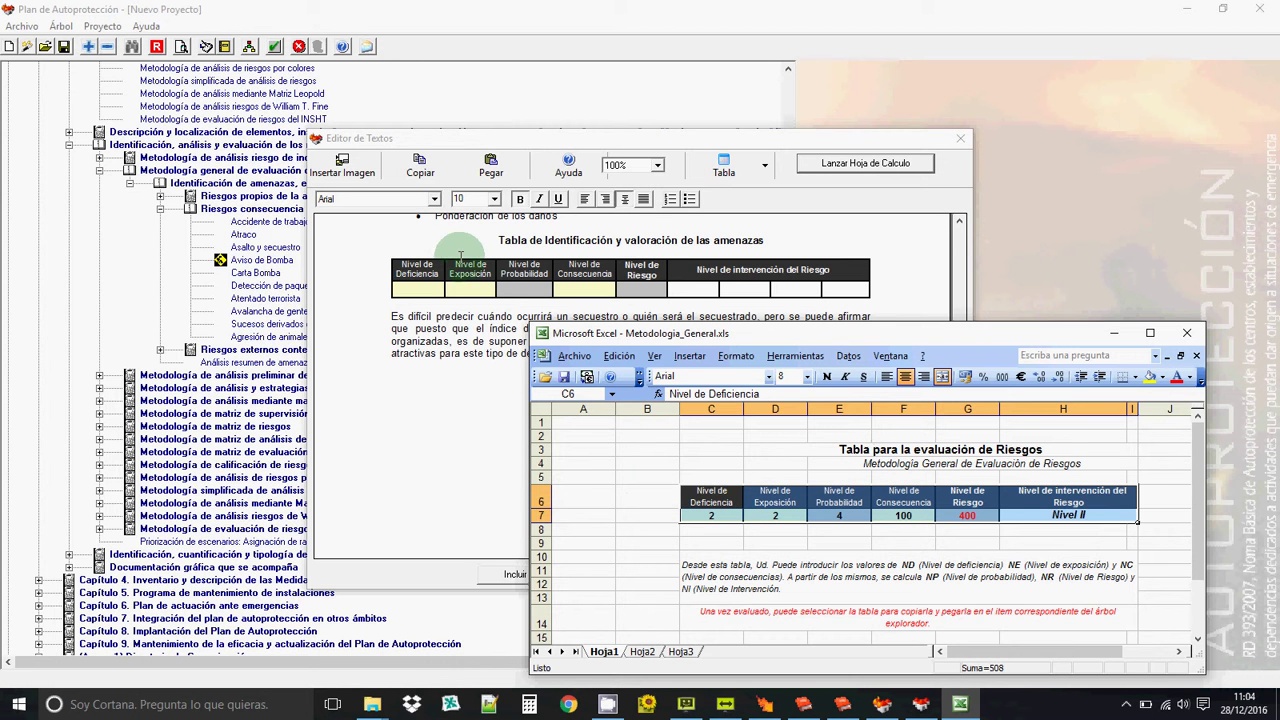
Set Nivel de Deficiencia to 6, Nivel de Exposición to 3 and Nivel de Consecuencia to 60 in the risk evaluation sheet
{"action": "left_click", "coordinate": [702, 522]}
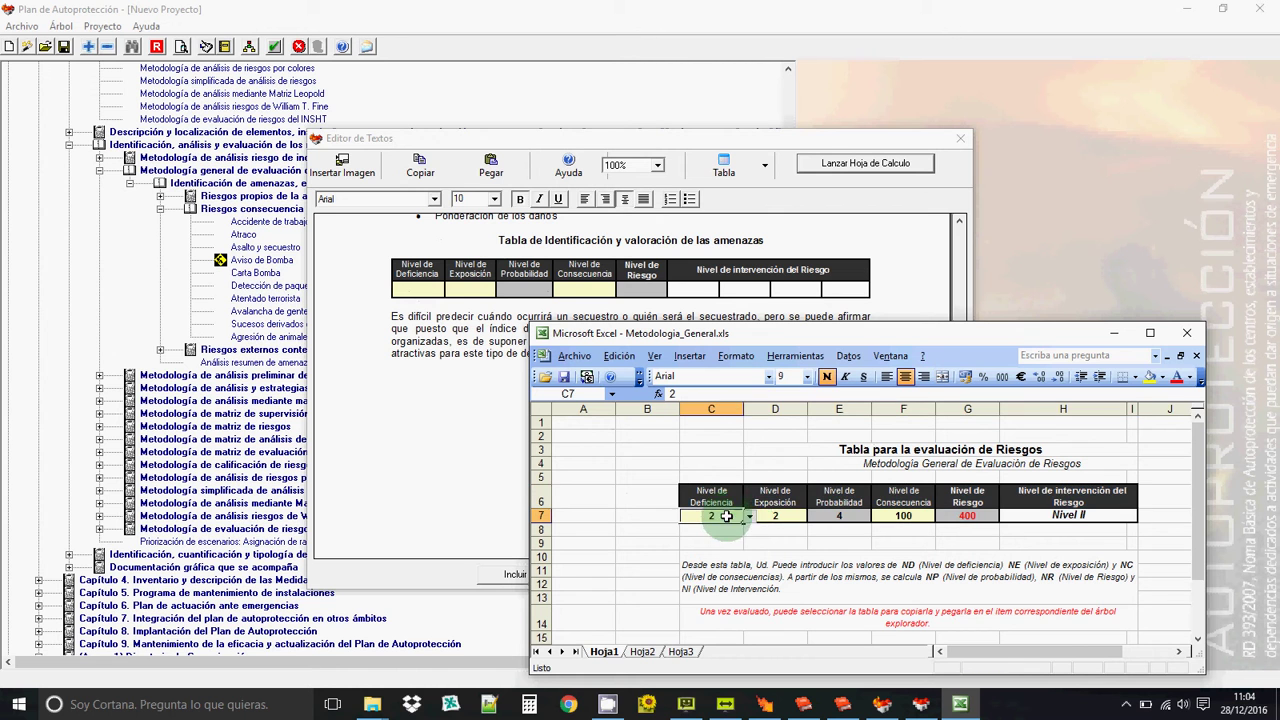
{"action": "left_click", "coordinate": [749, 518]}
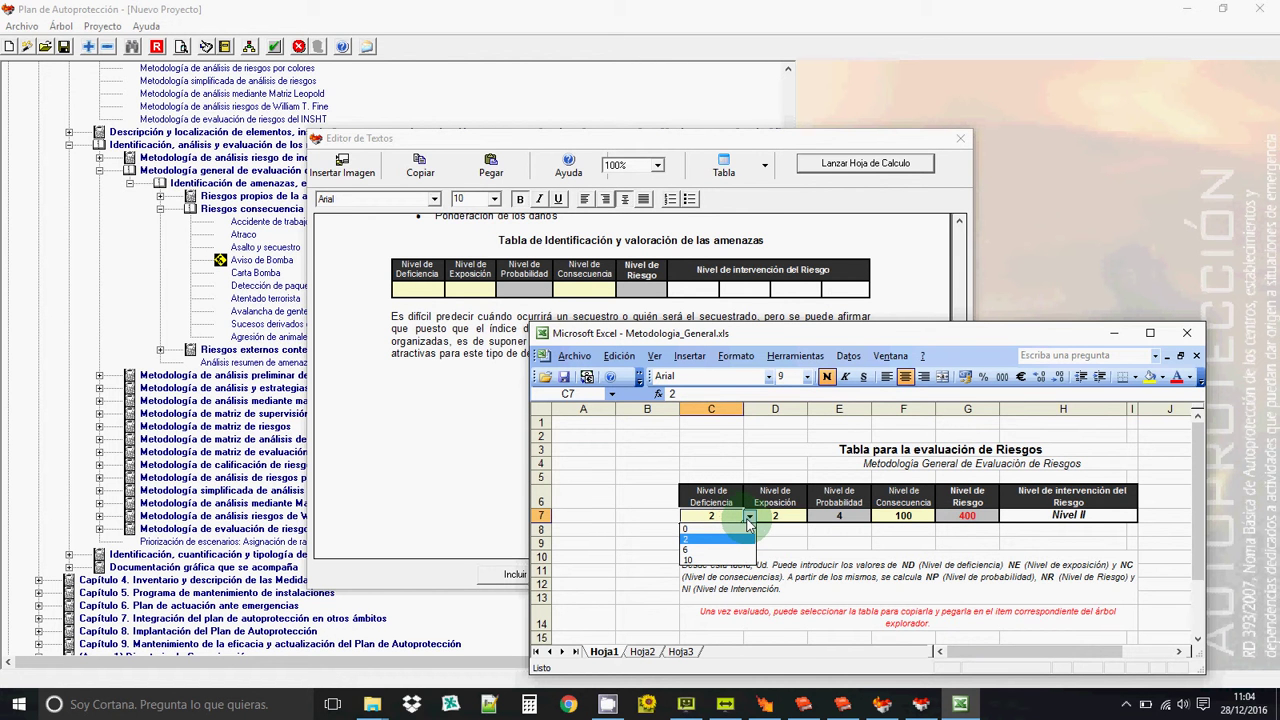
{"action": "left_click", "coordinate": [693, 551]}
{"action": "left_click", "coordinate": [788, 517]}
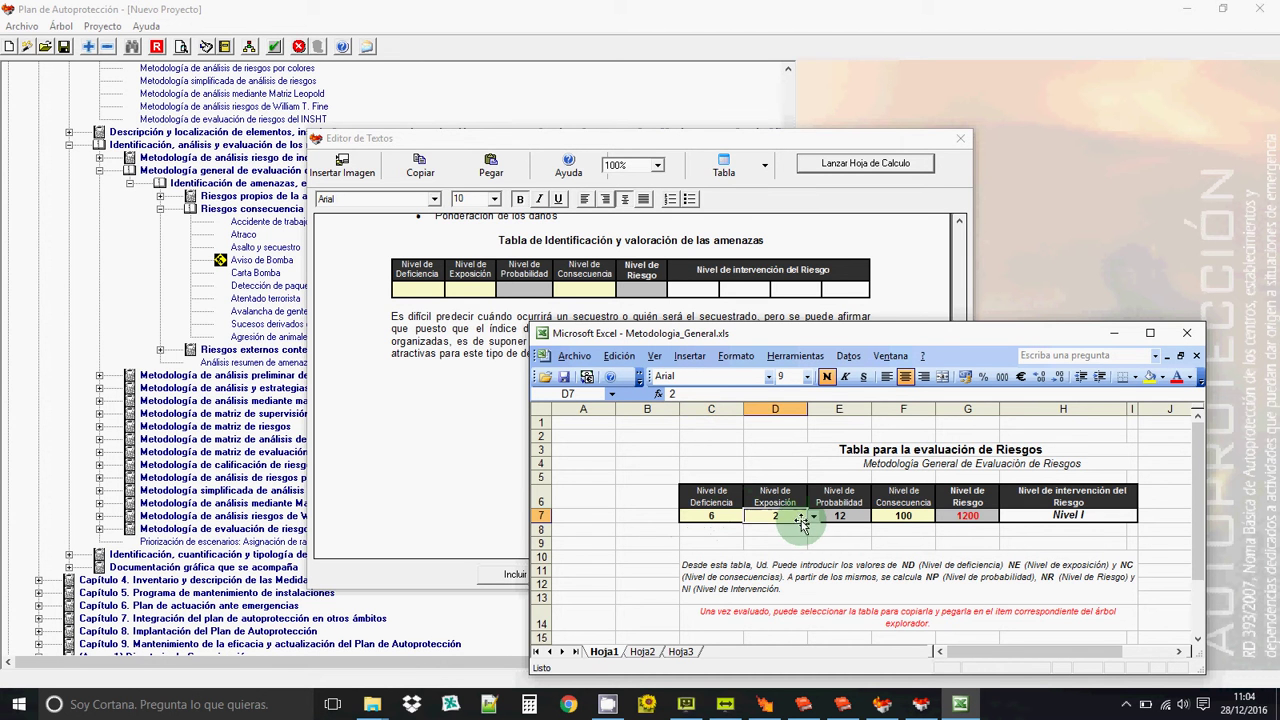
{"action": "left_click", "coordinate": [813, 518]}
{"action": "left_click", "coordinate": [776, 539]}
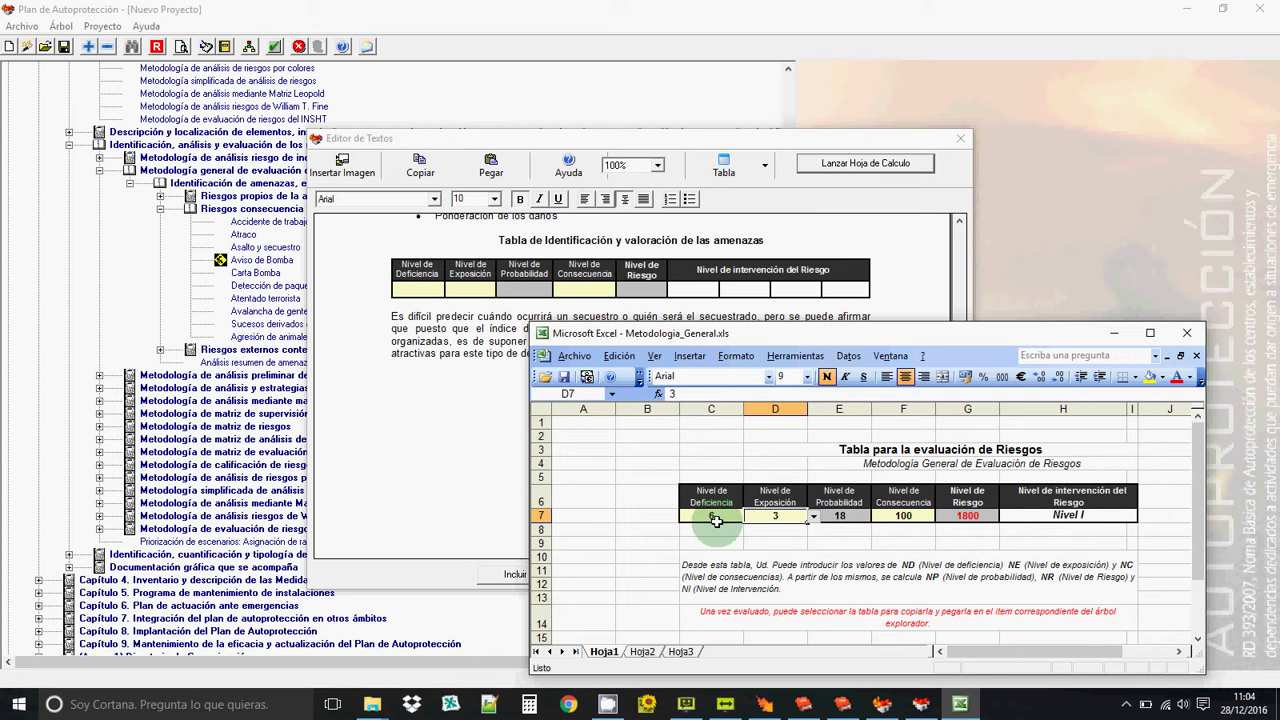
{"action": "left_click", "coordinate": [912, 515]}
{"action": "left_click", "coordinate": [940, 516]}
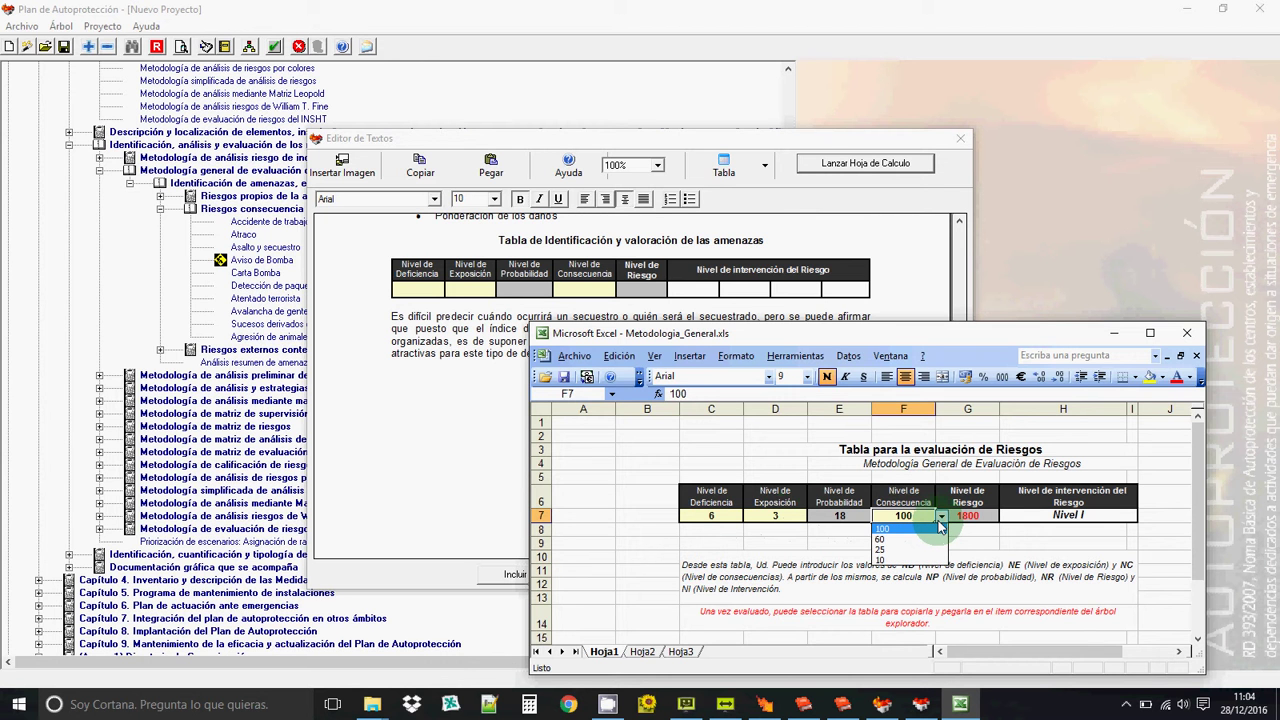
{"action": "left_click", "coordinate": [882, 539]}
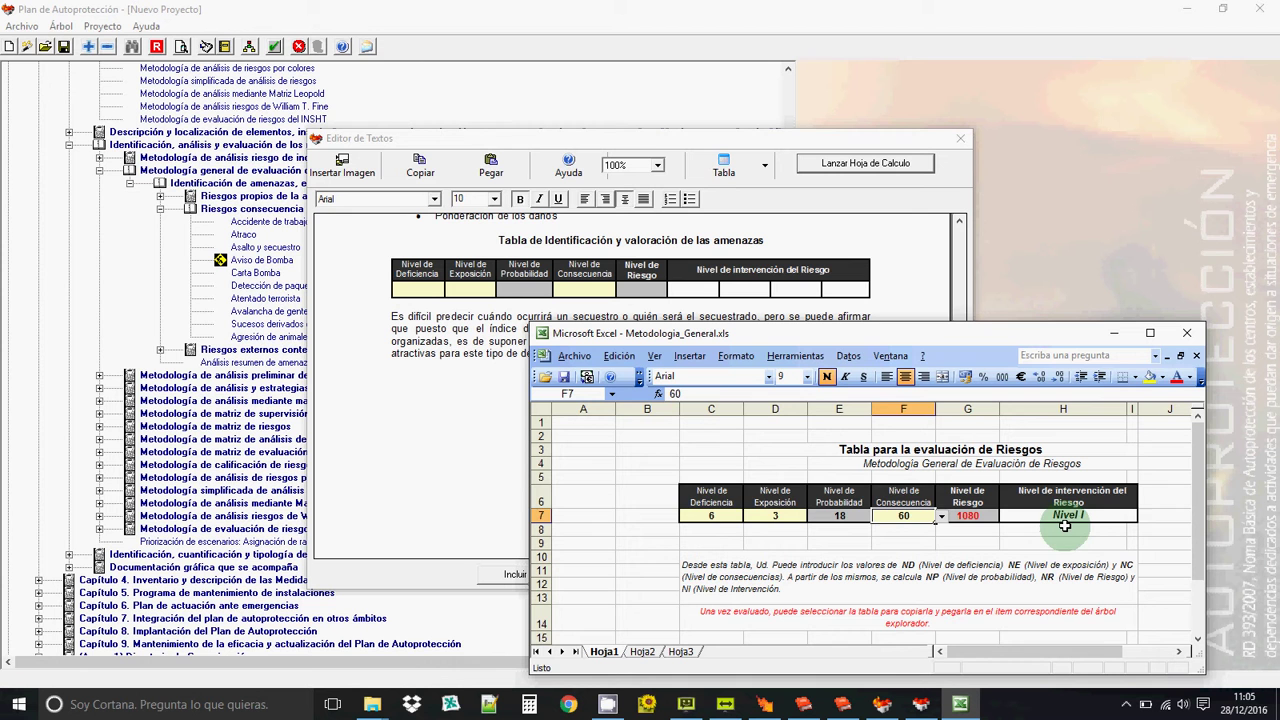
Replace the empty threat table in the Asalto y secuestro text with the evaluated spreadsheet table and include the text in the plan
{"action": "left_click_drag", "start_coordinate": [700, 497], "coordinate": [1046, 516]}
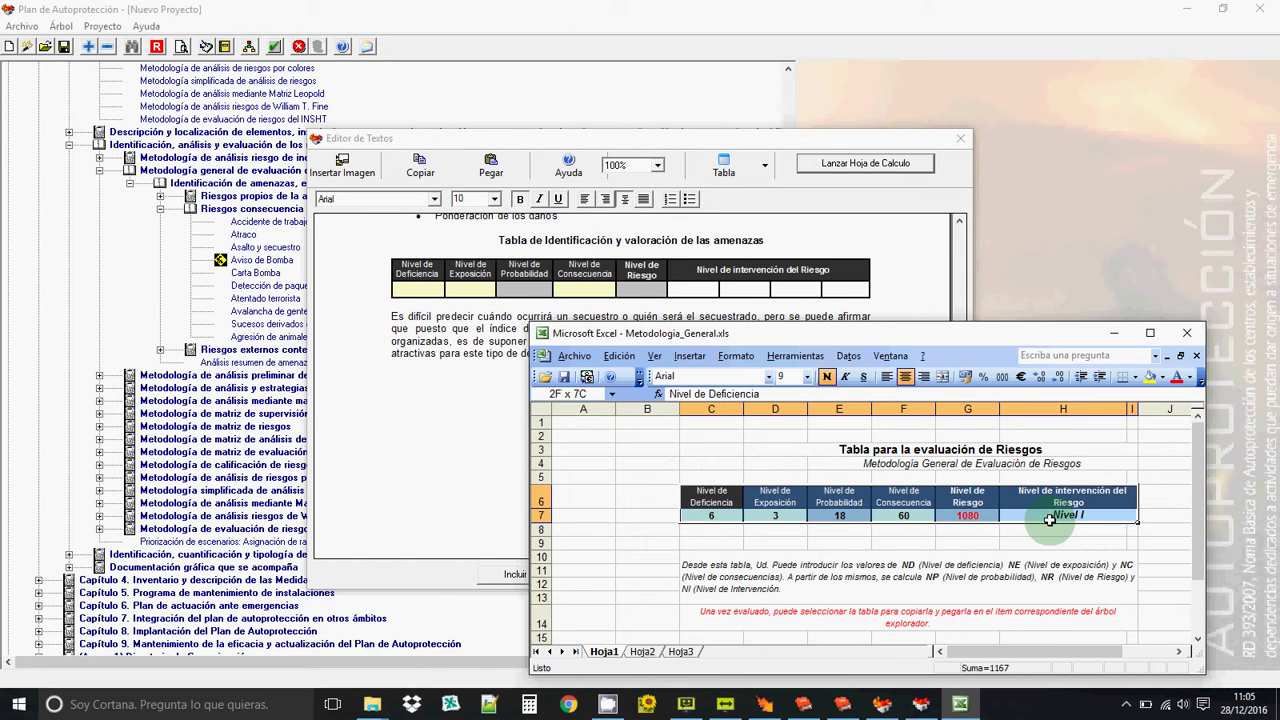
{"action": "right_click", "coordinate": [1048, 516]}
{"action": "left_click", "coordinate": [1090, 297]}
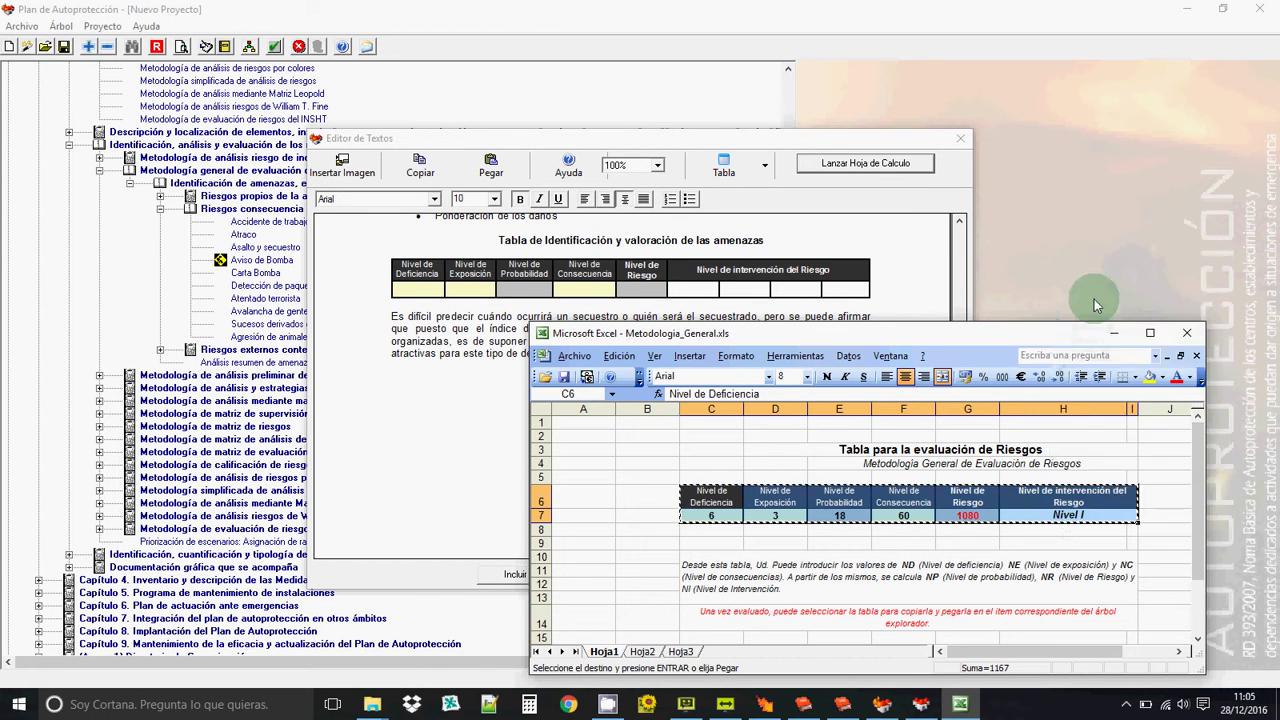
{"action": "left_click_drag", "start_coordinate": [366, 263], "coordinate": [366, 283]}
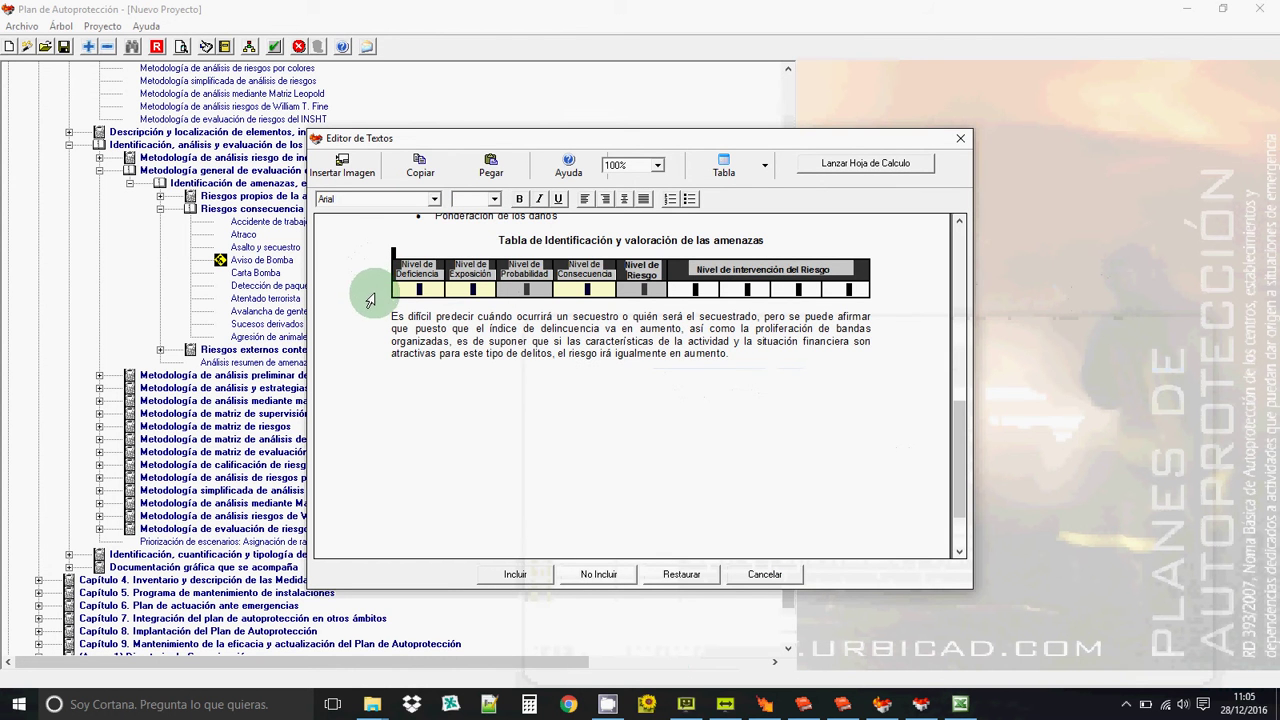
{"action": "left_click", "coordinate": [490, 166]}
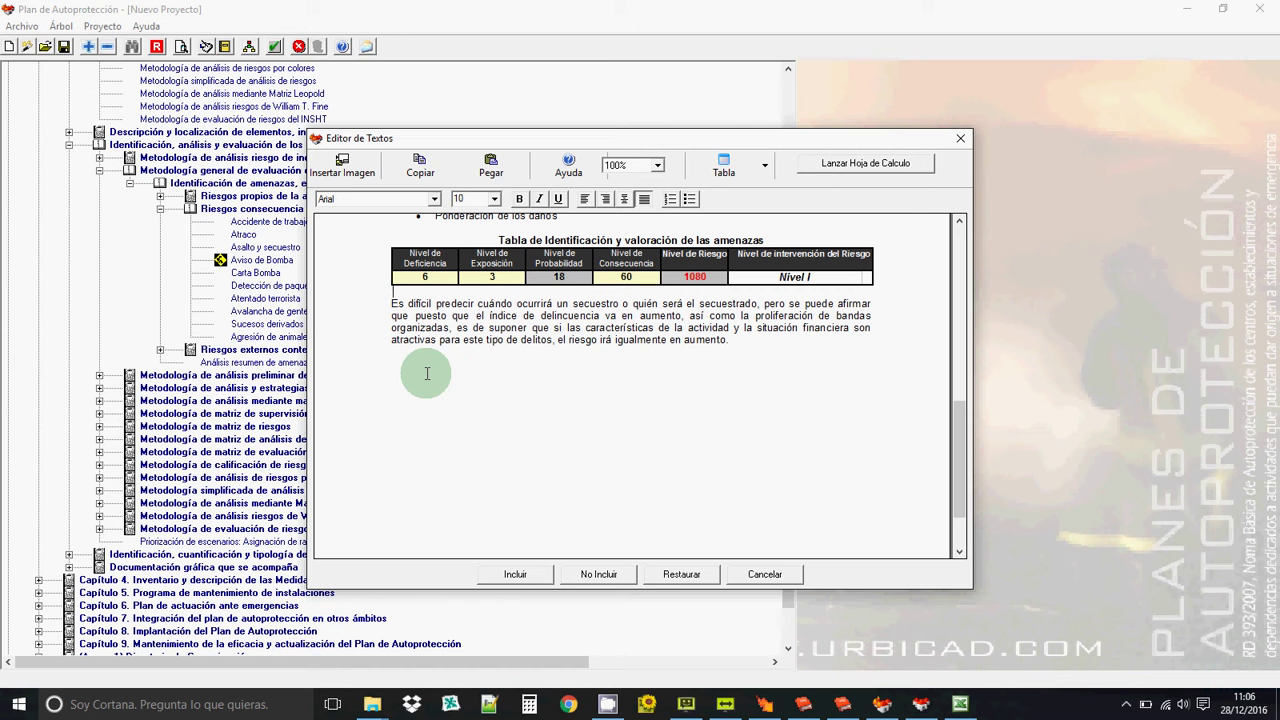
{"action": "left_click", "coordinate": [497, 573]}
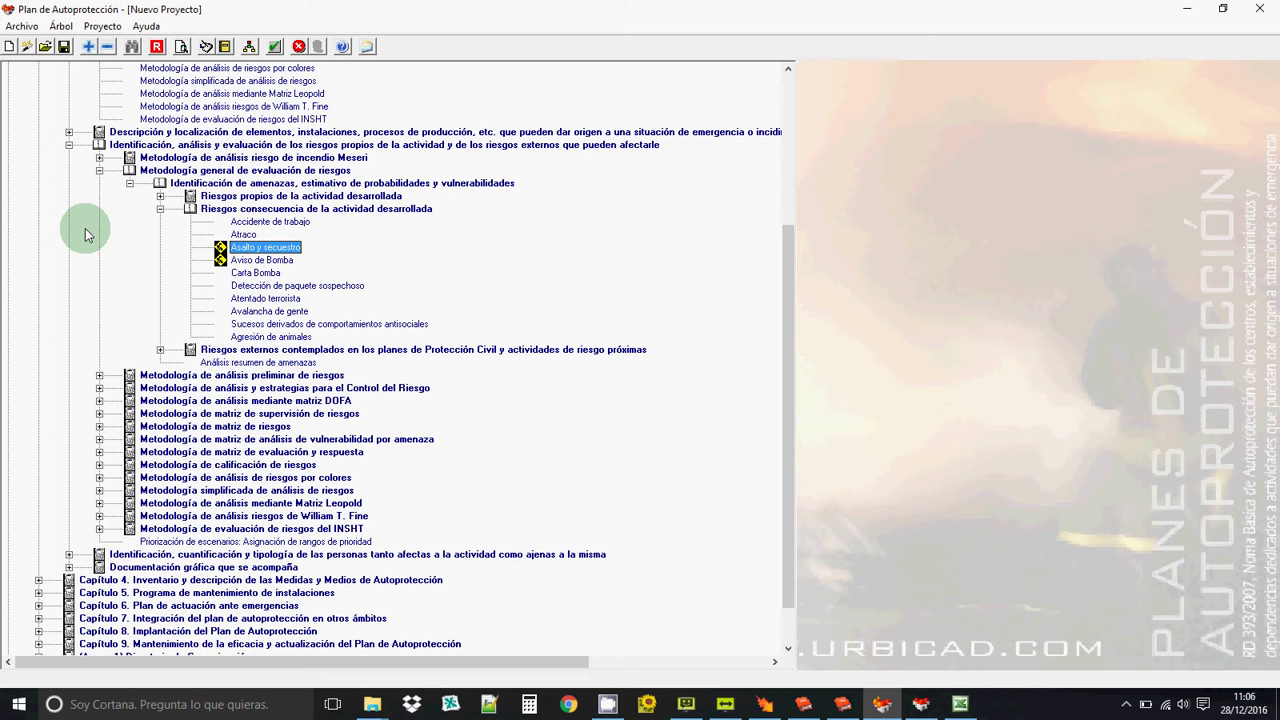
View the sections under Metodología de análisis riesgo de incendio Meseri and reduce the tree to the chapter list
{"action": "left_click", "coordinate": [99, 172]}
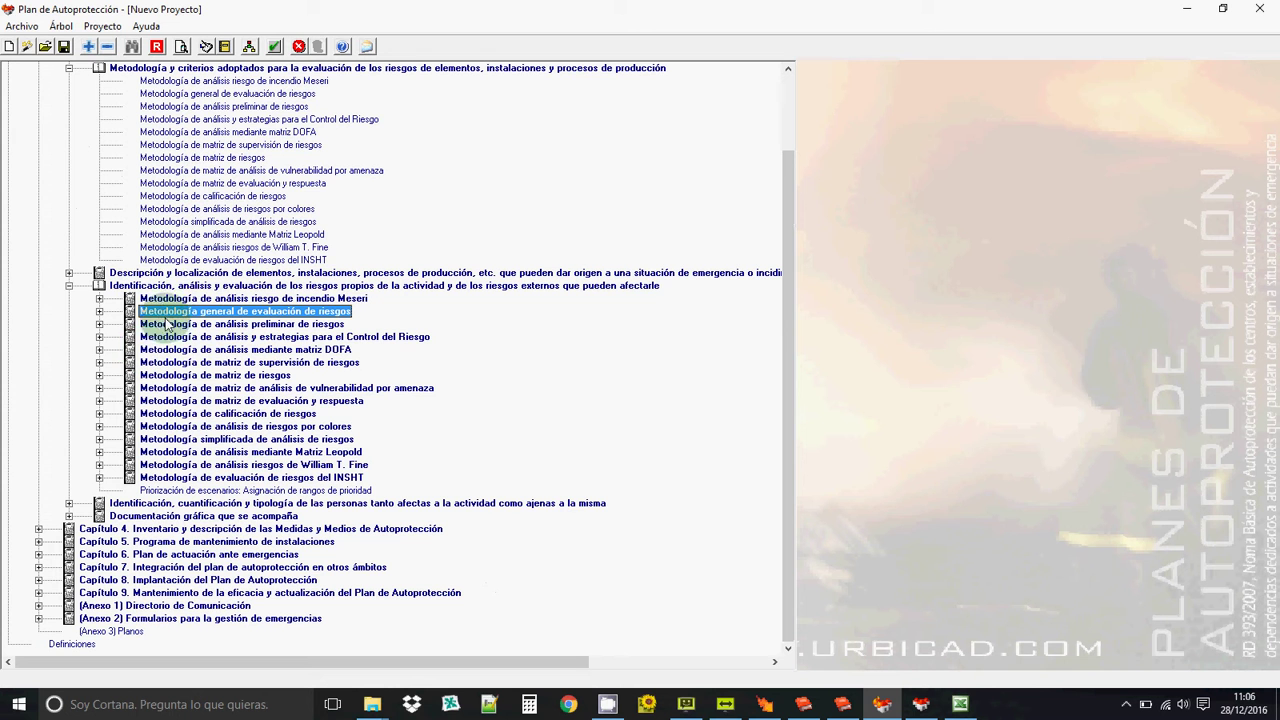
{"action": "left_click", "coordinate": [193, 299]}
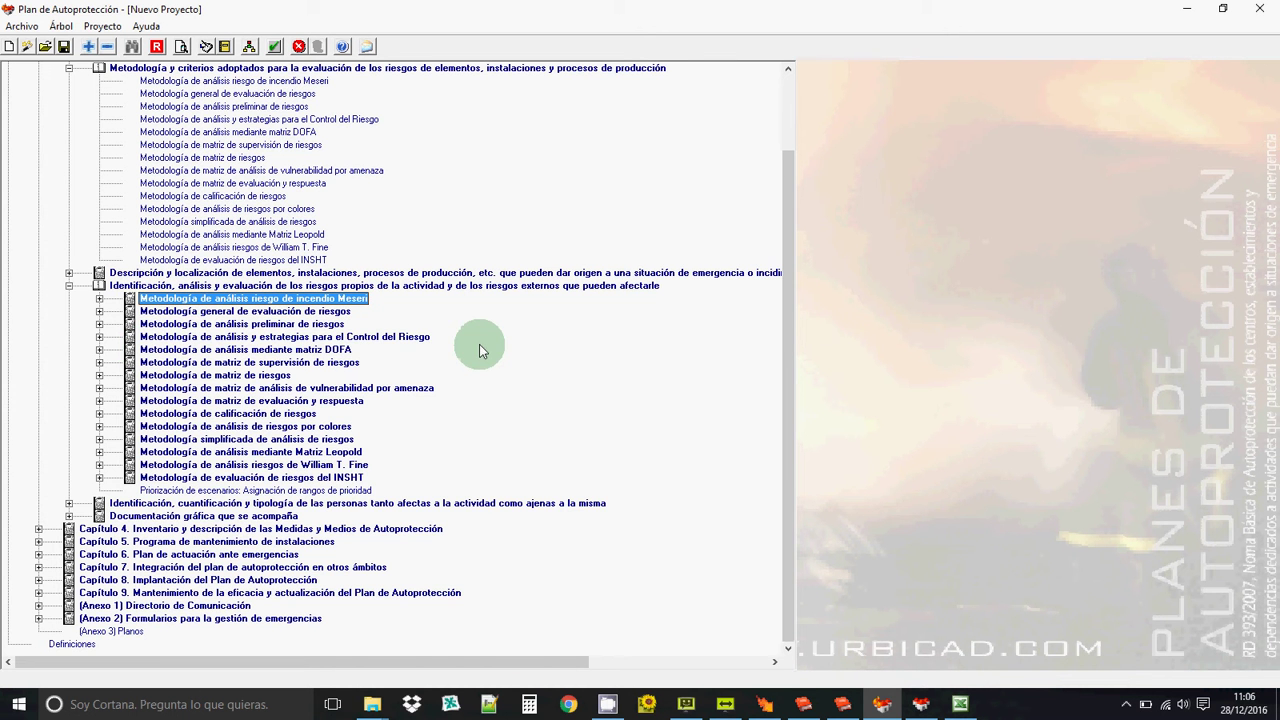
{"action": "left_click", "coordinate": [99, 298]}
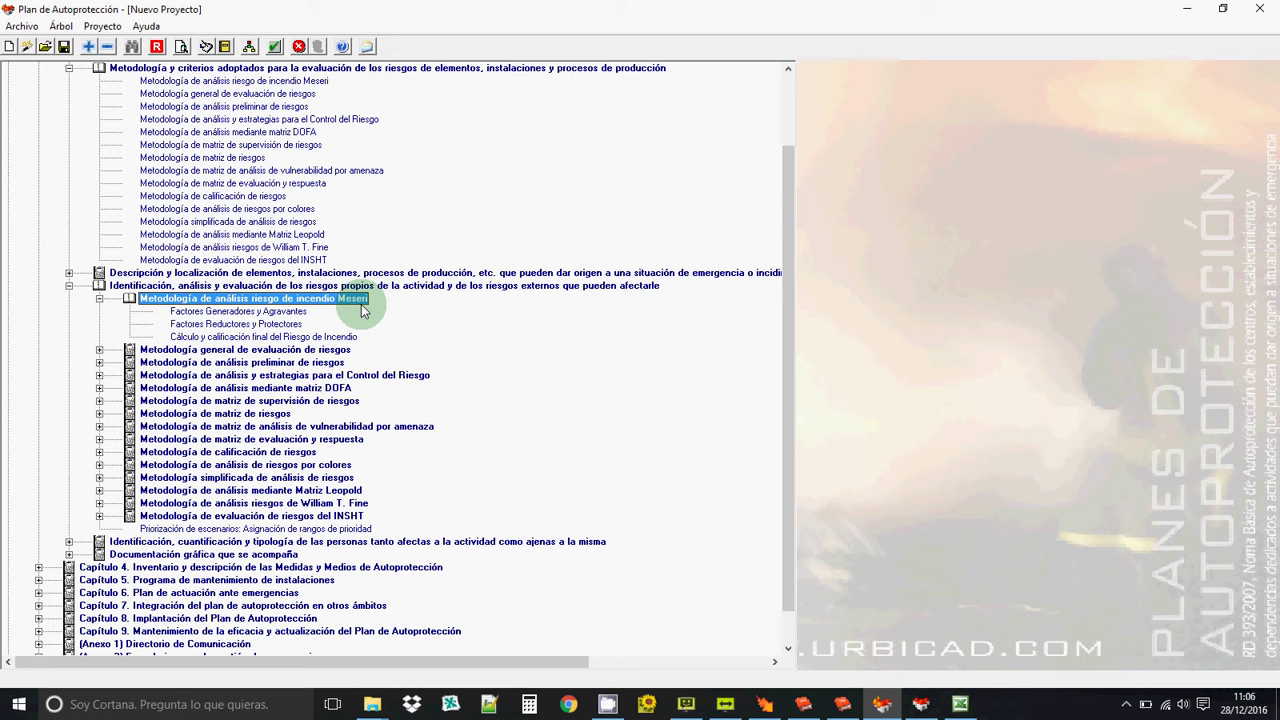
{"action": "left_click", "coordinate": [107, 47]}
{"action": "left_click", "coordinate": [8, 93]}
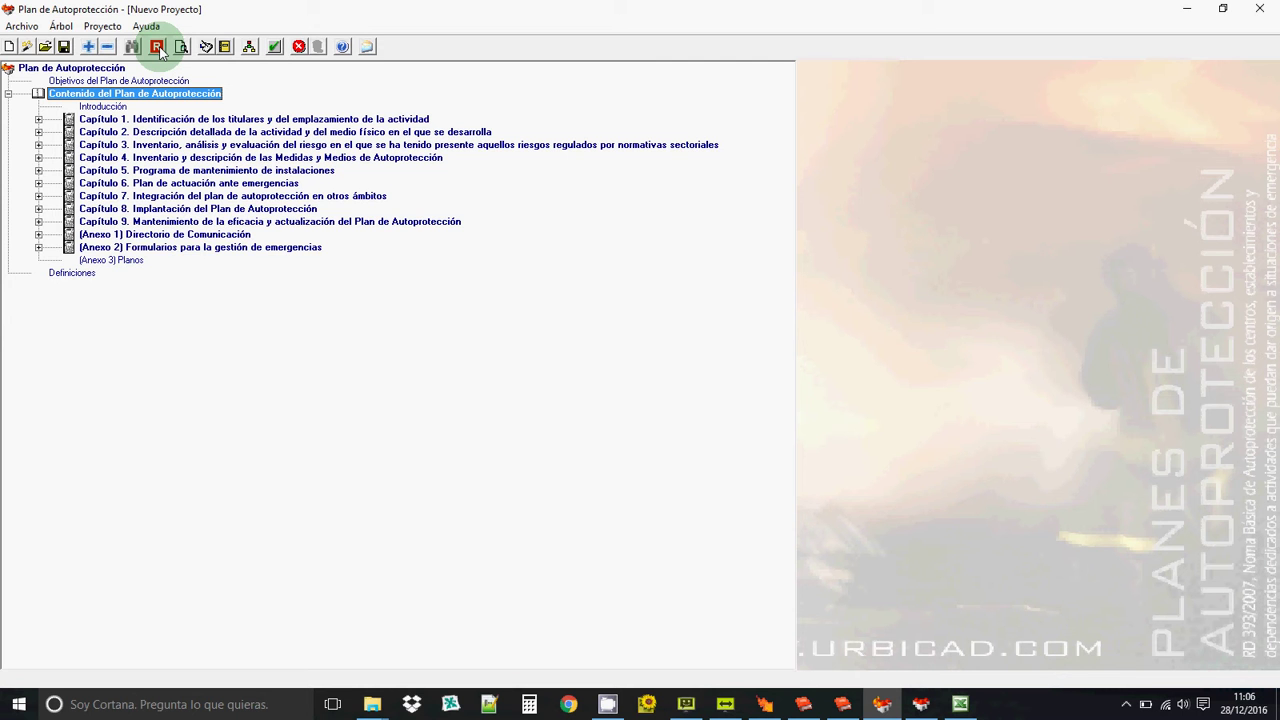
Mark Descripción de cada una de las actividades desarrolladas objeto del Plan in Capítulo 2 for revision
{"action": "left_click", "coordinate": [38, 119]}
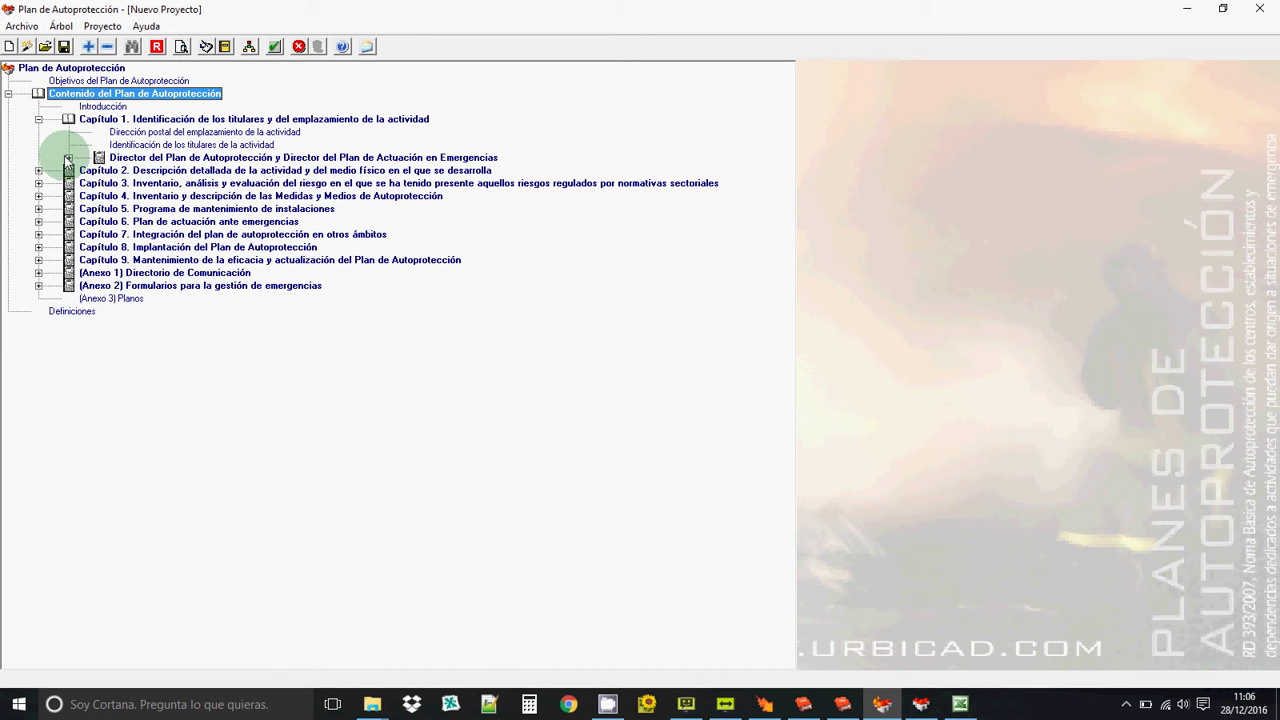
{"action": "left_click", "coordinate": [69, 157]}
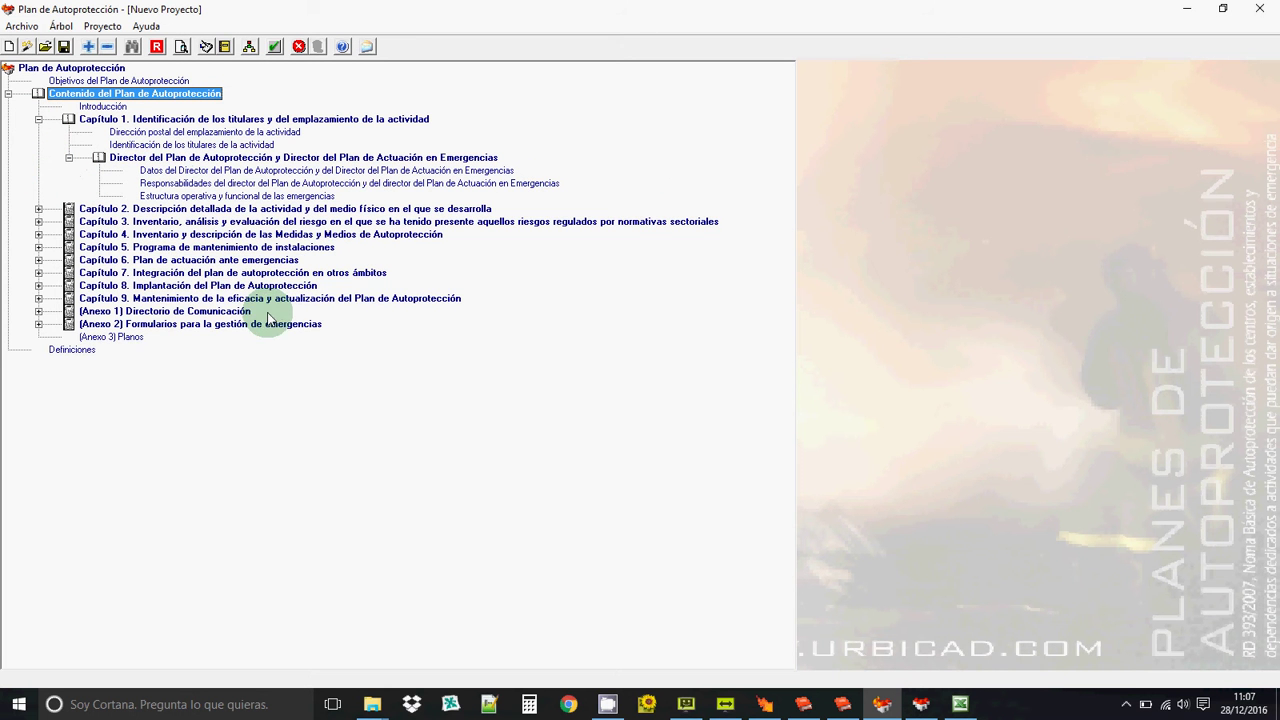
{"action": "left_click", "coordinate": [38, 208]}
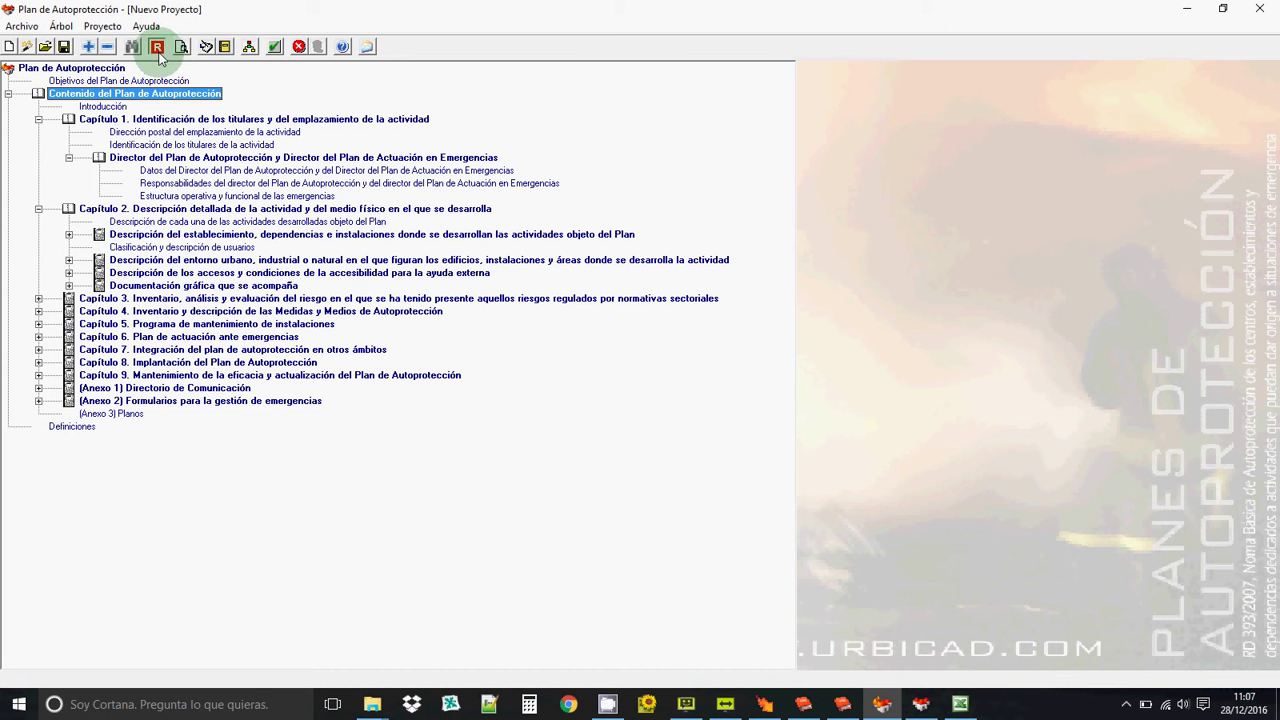
{"action": "left_click", "coordinate": [118, 222]}
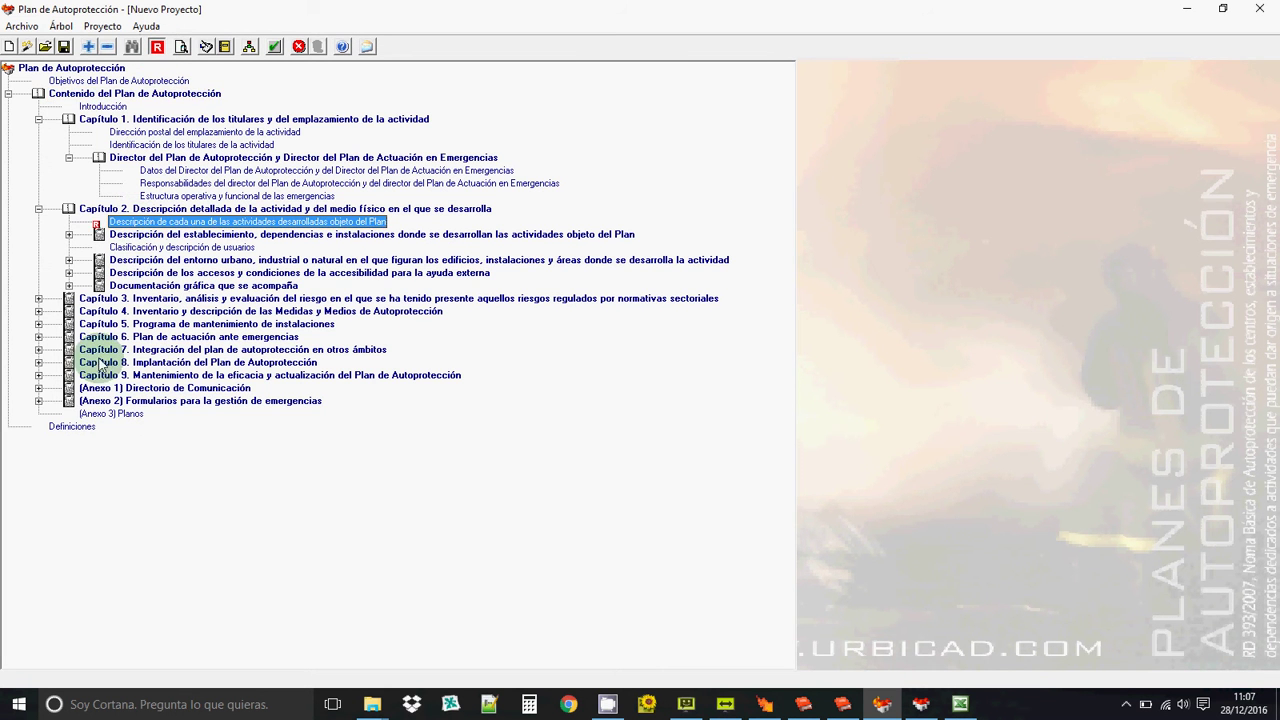
Mark Capítulo 4's Elementos de protección contra escapes o ambientes radiactivos and Capítulo 8's Criterios para la implantación del Plan de Autoprotección for revision
{"action": "left_click", "coordinate": [38, 311]}
{"action": "left_click", "coordinate": [68, 324]}
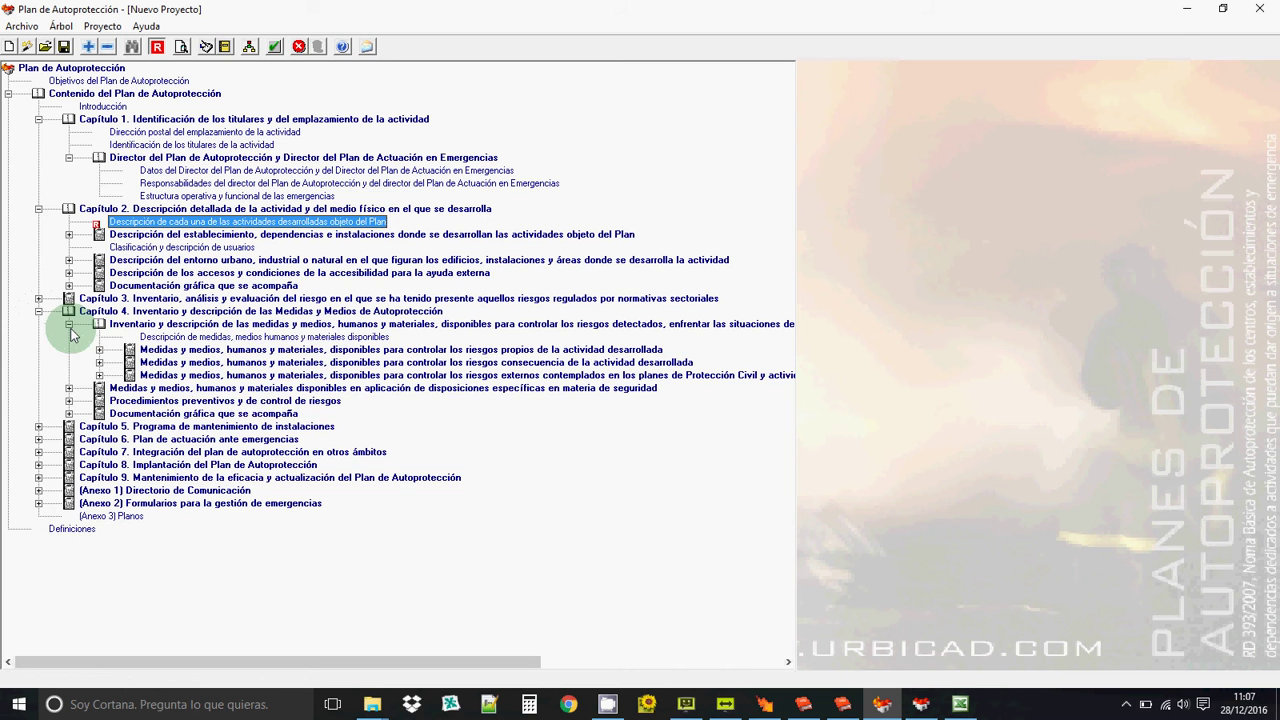
{"action": "left_click", "coordinate": [99, 350]}
{"action": "left_click", "coordinate": [178, 413]}
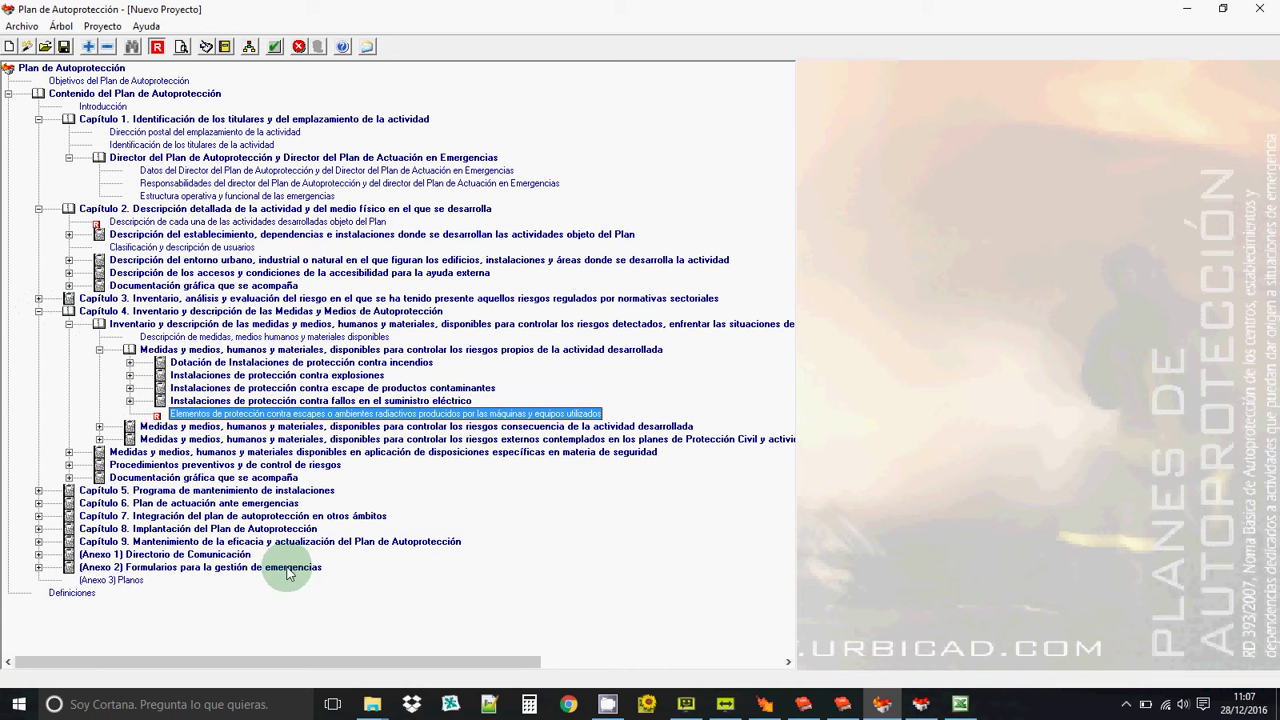
{"action": "left_click", "coordinate": [38, 528]}
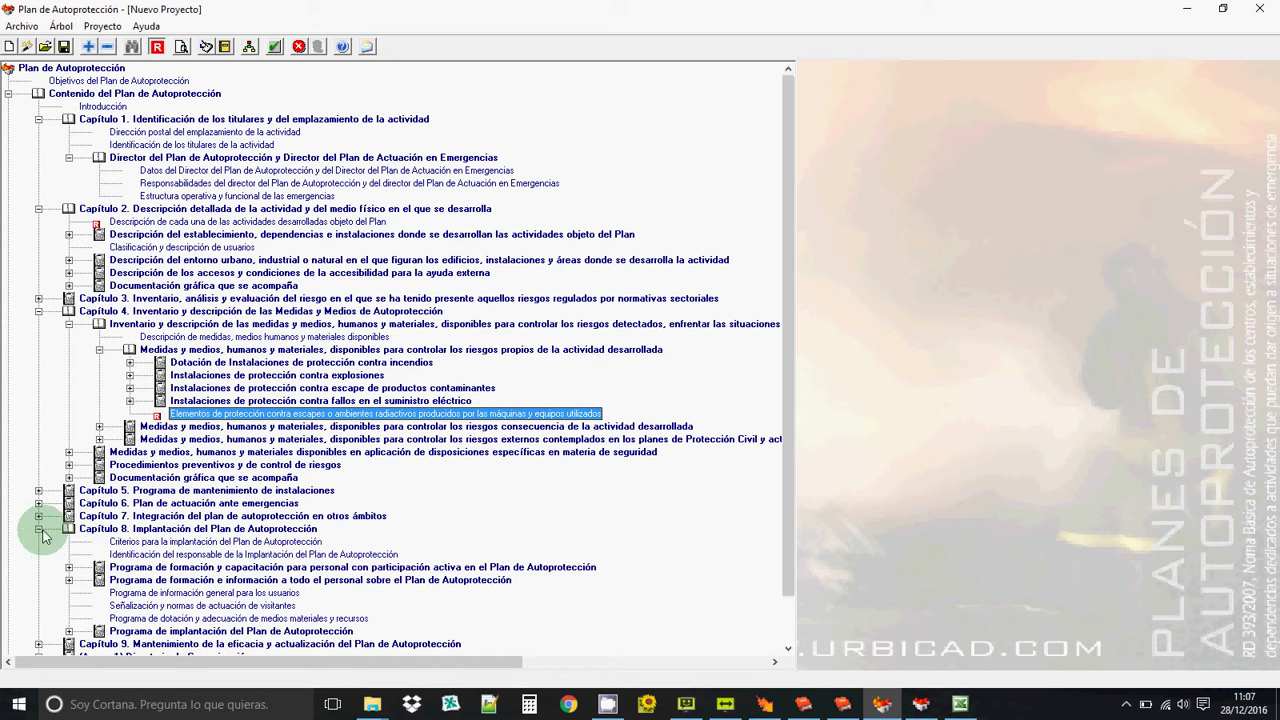
{"action": "left_click", "coordinate": [120, 541]}
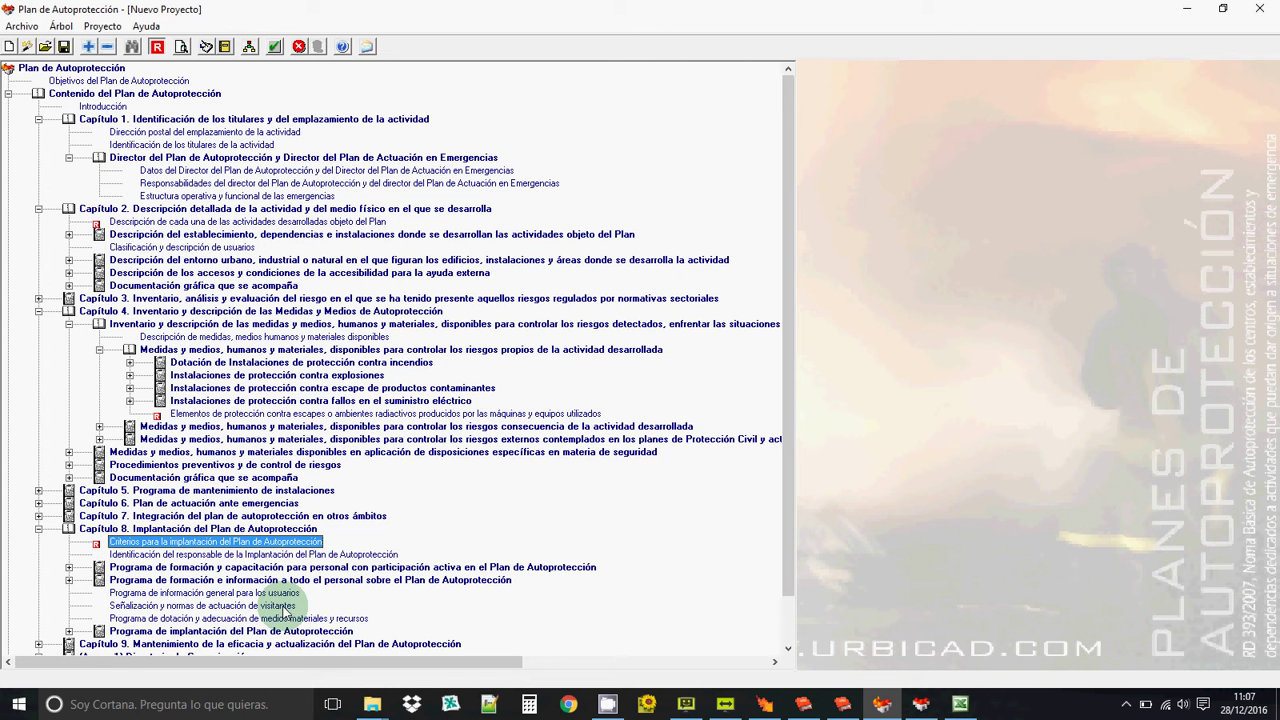
Reduce the tree to the chapter list and display all elements marked for revision
{"action": "left_click", "coordinate": [107, 46]}
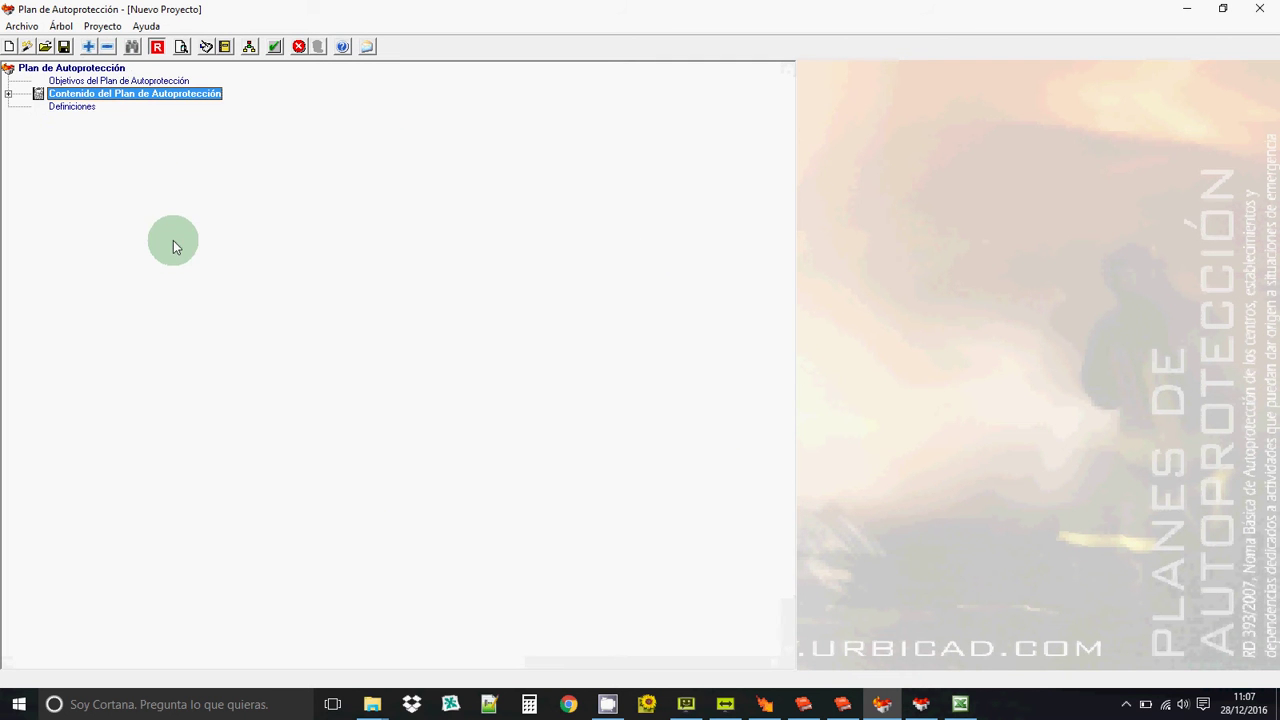
{"action": "left_click", "coordinate": [8, 93]}
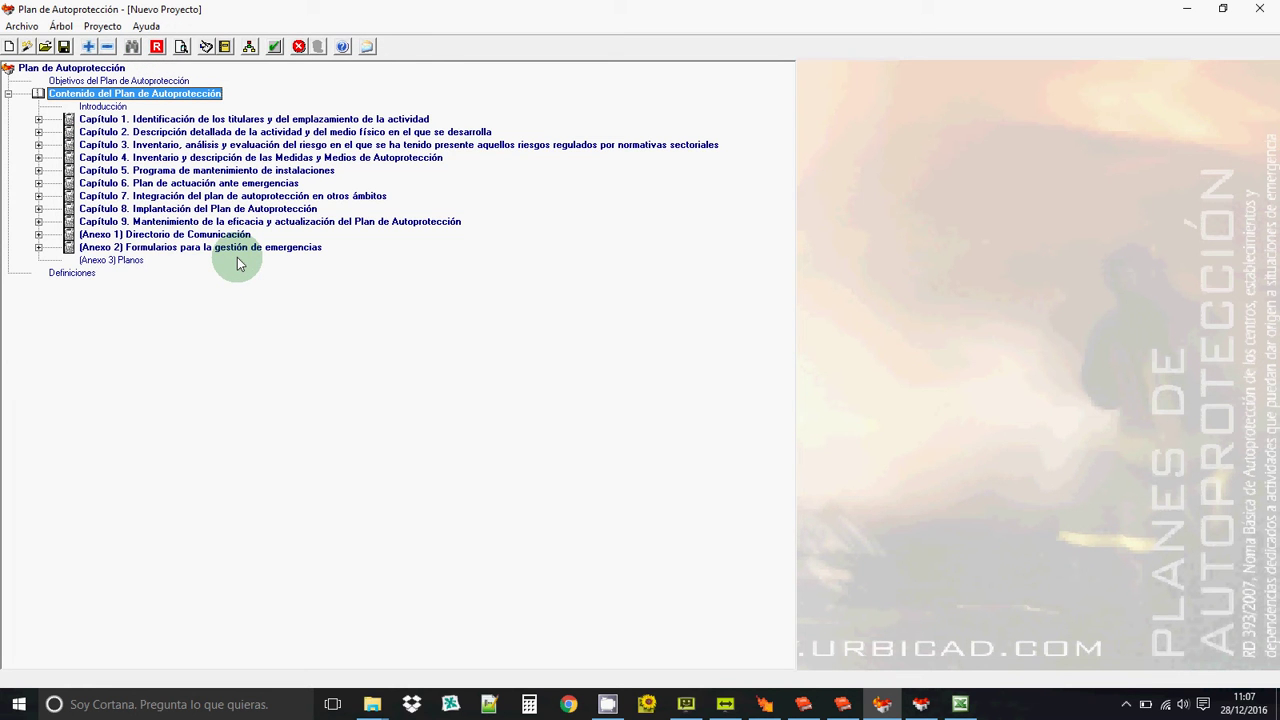
{"action": "left_click", "coordinate": [62, 27]}
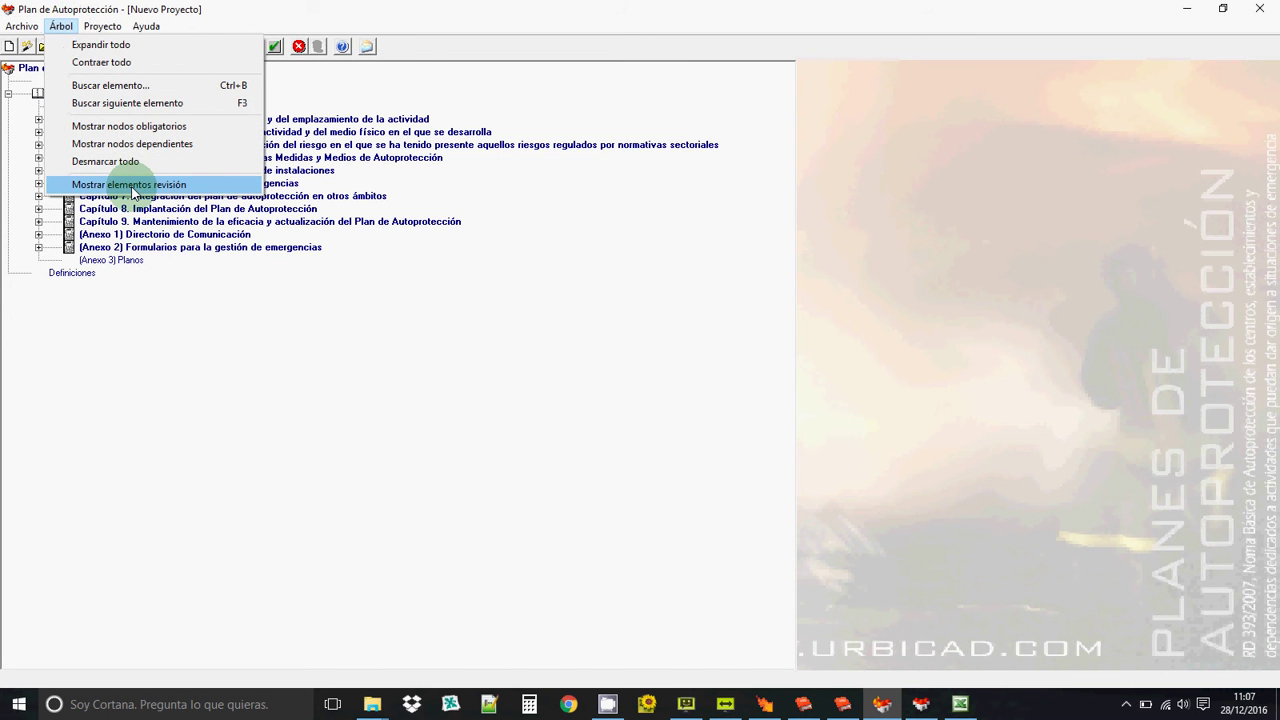
{"action": "left_click", "coordinate": [133, 186]}
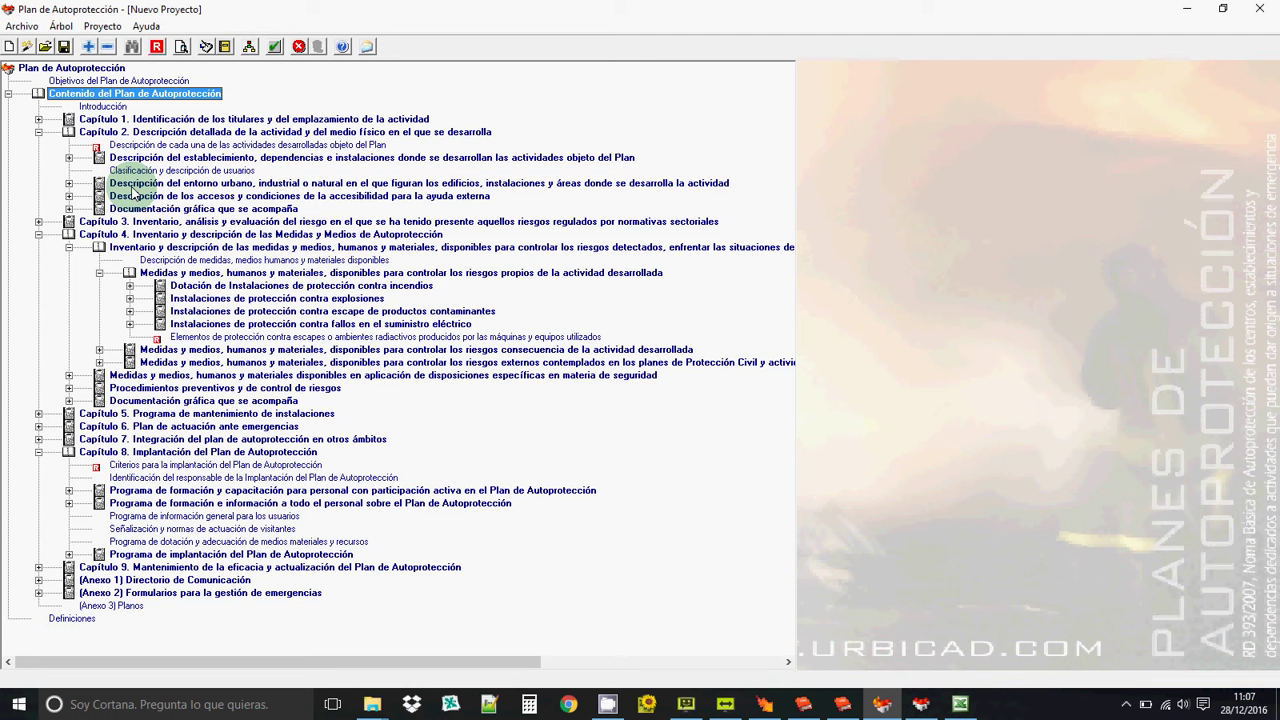
Review the activity tables by floor in Descripción de cada una de las actividades desarrolladas, leave the text unchanged and collapse Capítulo 2
{"action": "double_click", "coordinate": [140, 145]}
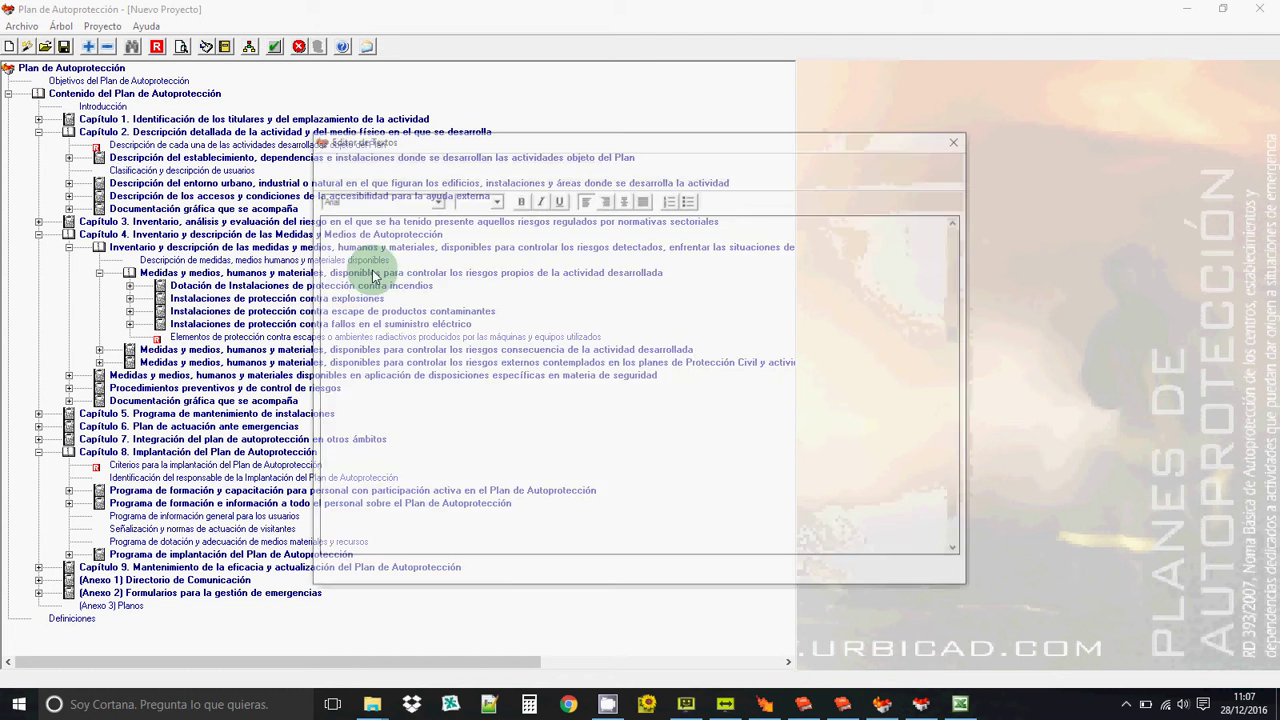
{"action": "scroll", "coordinate": [526, 414], "scroll_direction": "down", "scroll_amount": 3}
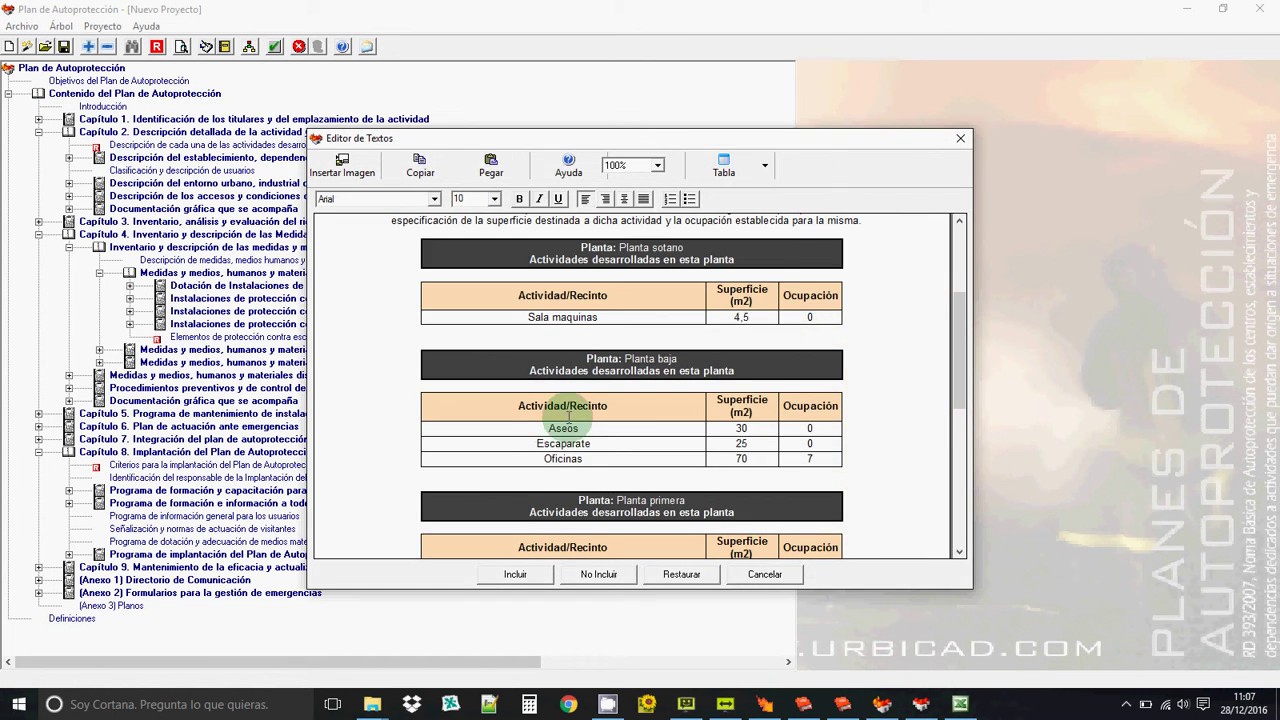
{"action": "scroll", "coordinate": [600, 400], "scroll_direction": "down", "scroll_amount": 3}
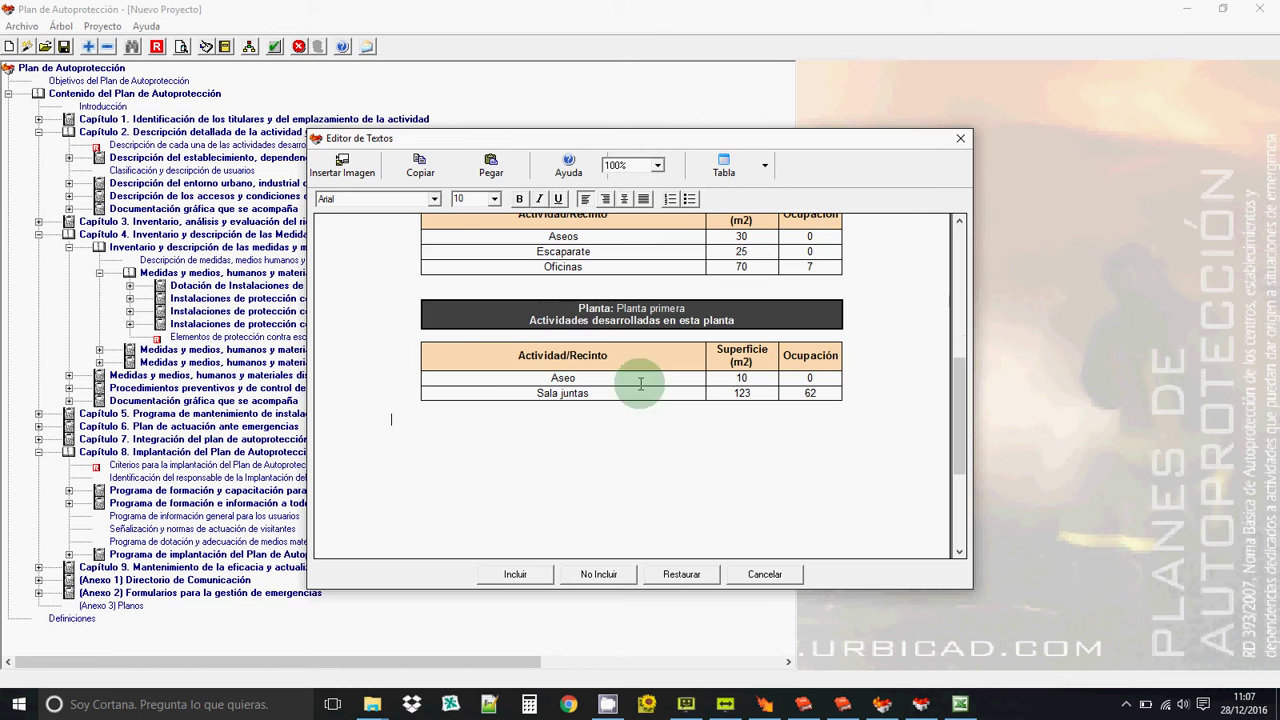
{"action": "left_click", "coordinate": [764, 574]}
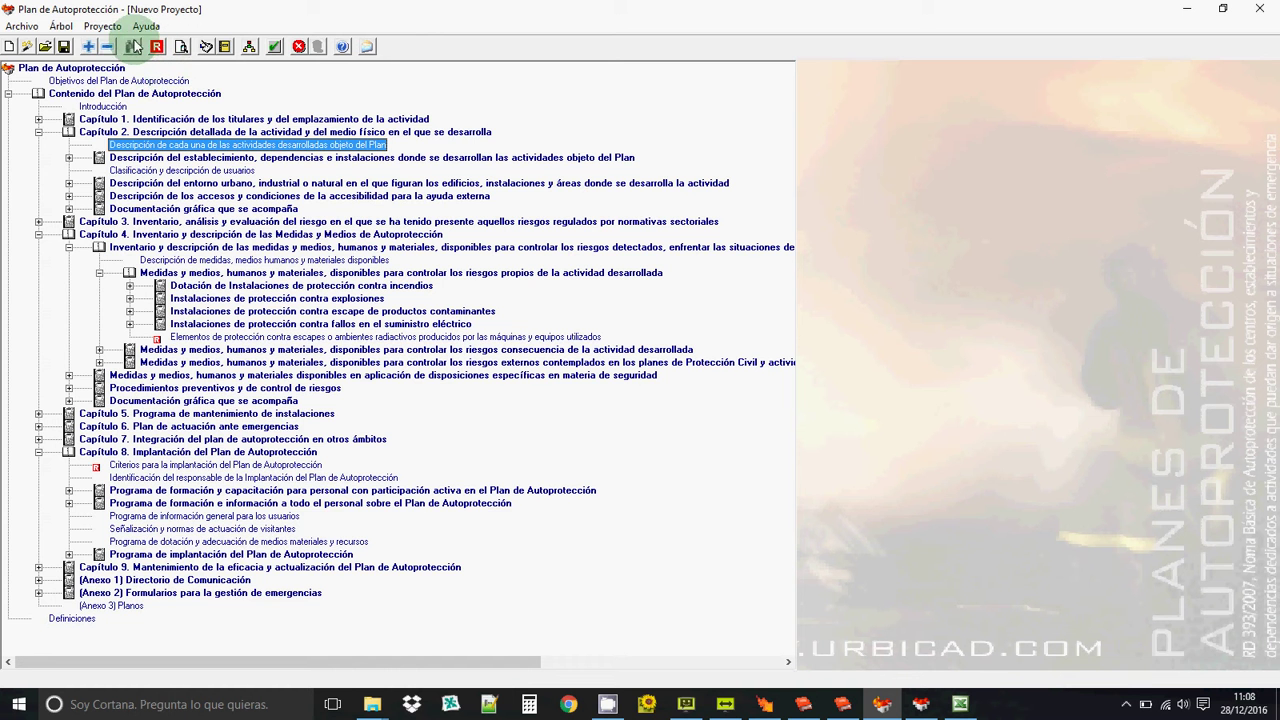
{"action": "left_click", "coordinate": [38, 131]}
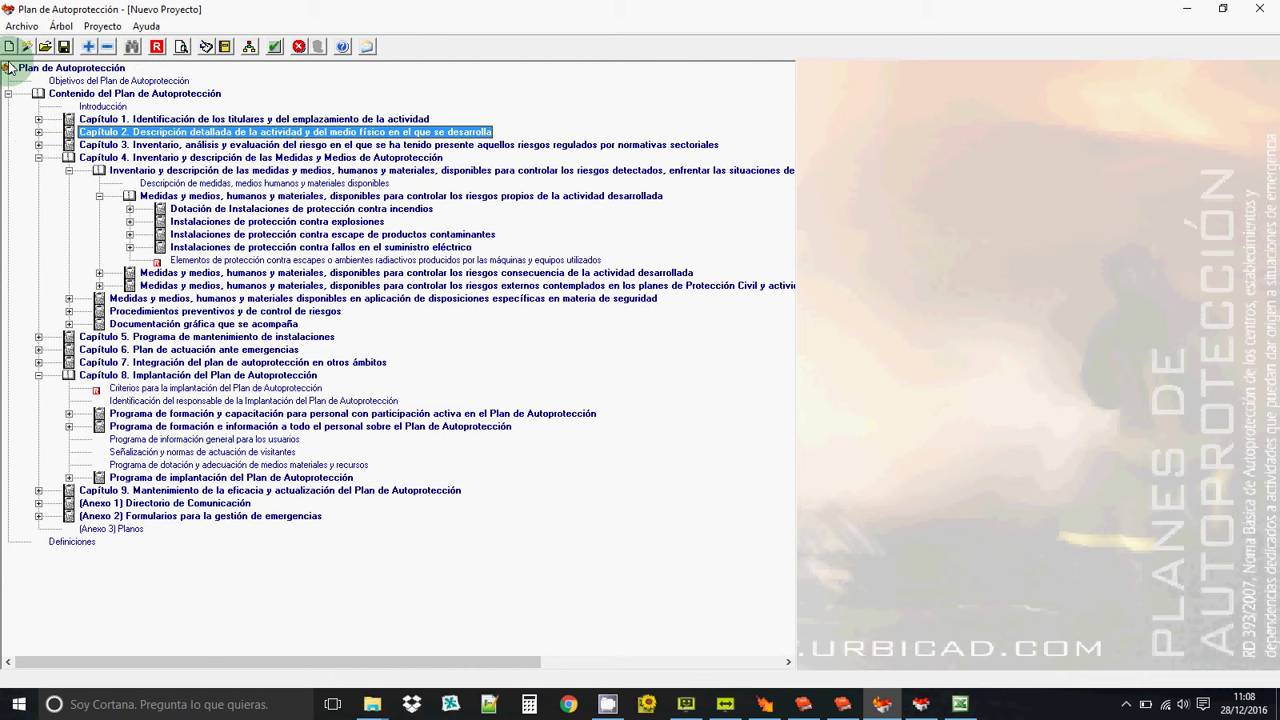
View the plan's file options, switch to Auditoría de la implantación del plan de autoprotección, and show its Auditoría de Implantación sections in a wider tree
{"action": "left_click", "coordinate": [15, 27]}
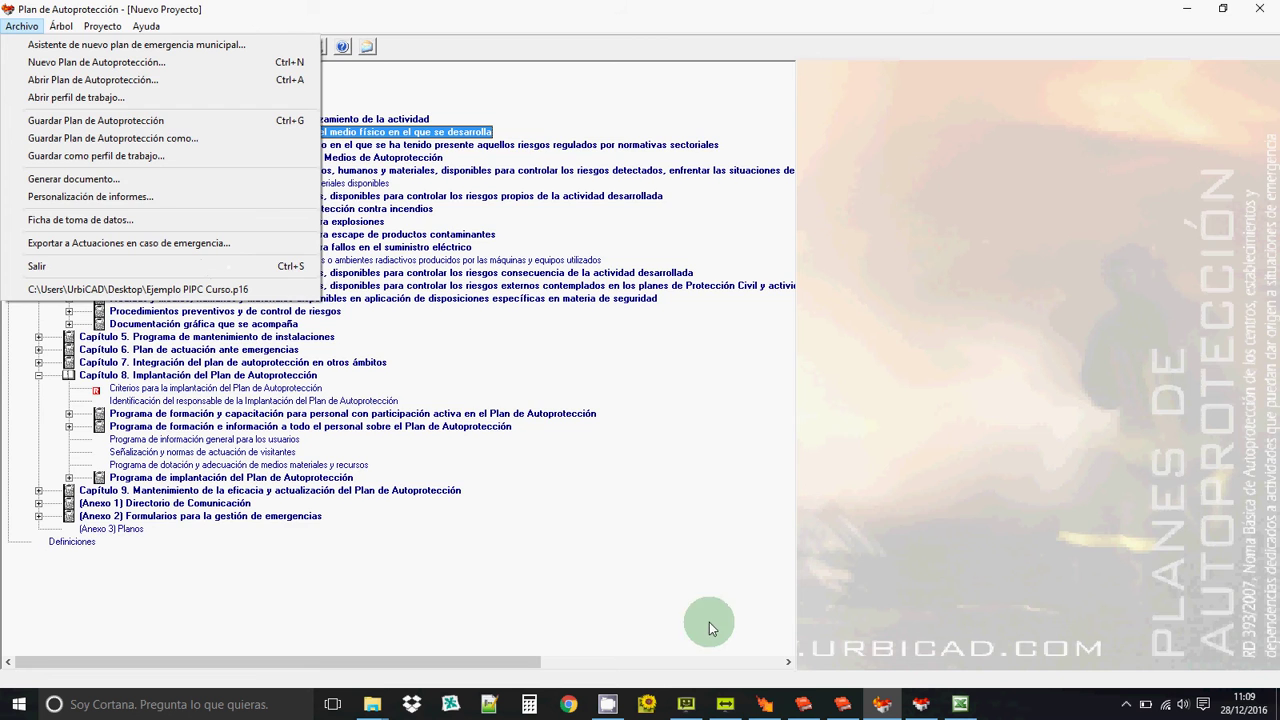
{"action": "left_click", "coordinate": [801, 705]}
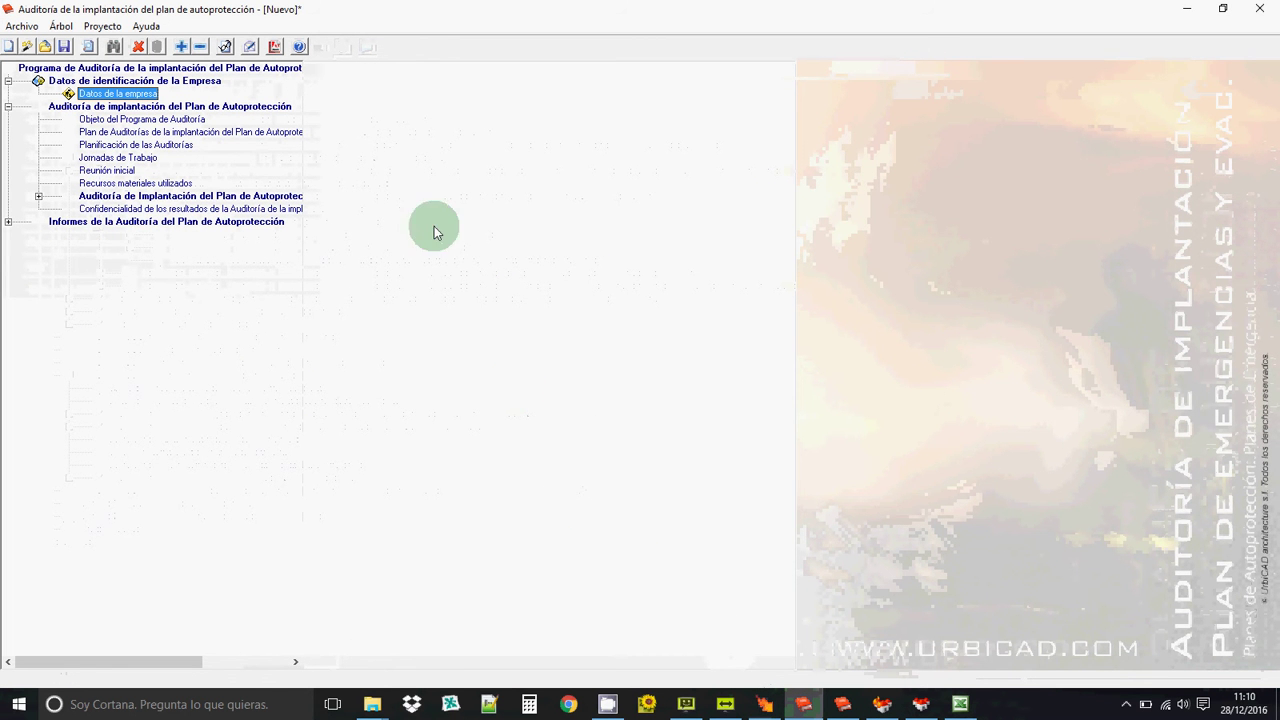
{"action": "left_click_drag", "start_coordinate": [301, 93], "coordinate": [600, 110]}
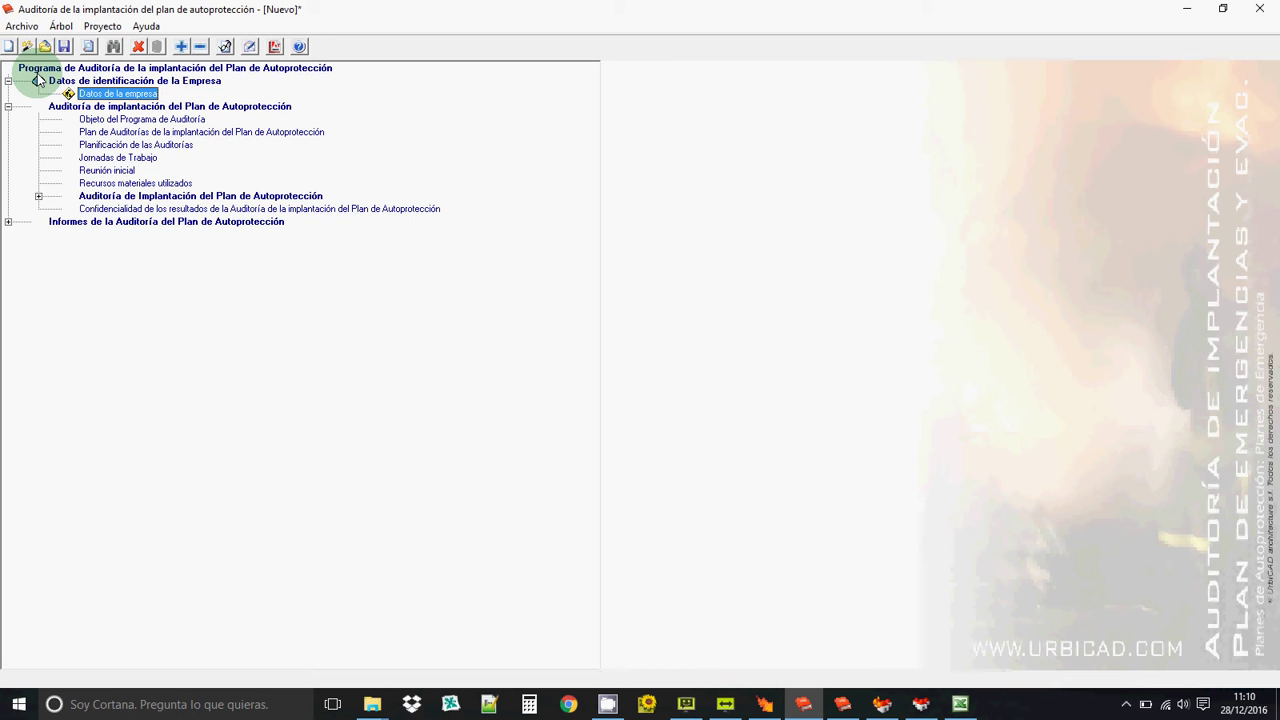
{"action": "left_click", "coordinate": [38, 196]}
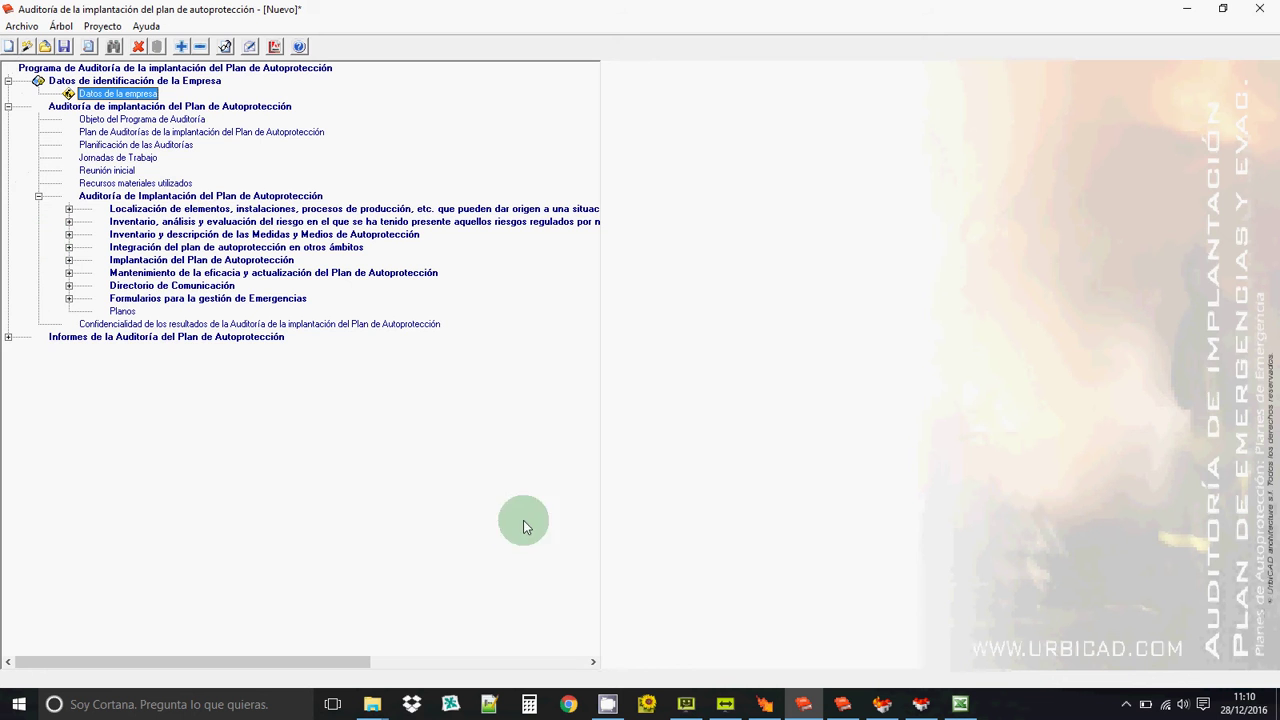
Switch to Inspecciones de seguridad and show the sections under Realización de las Inspecciones de seguridad de acuerdo con la normativa vigente
{"action": "left_click", "coordinate": [842, 704]}
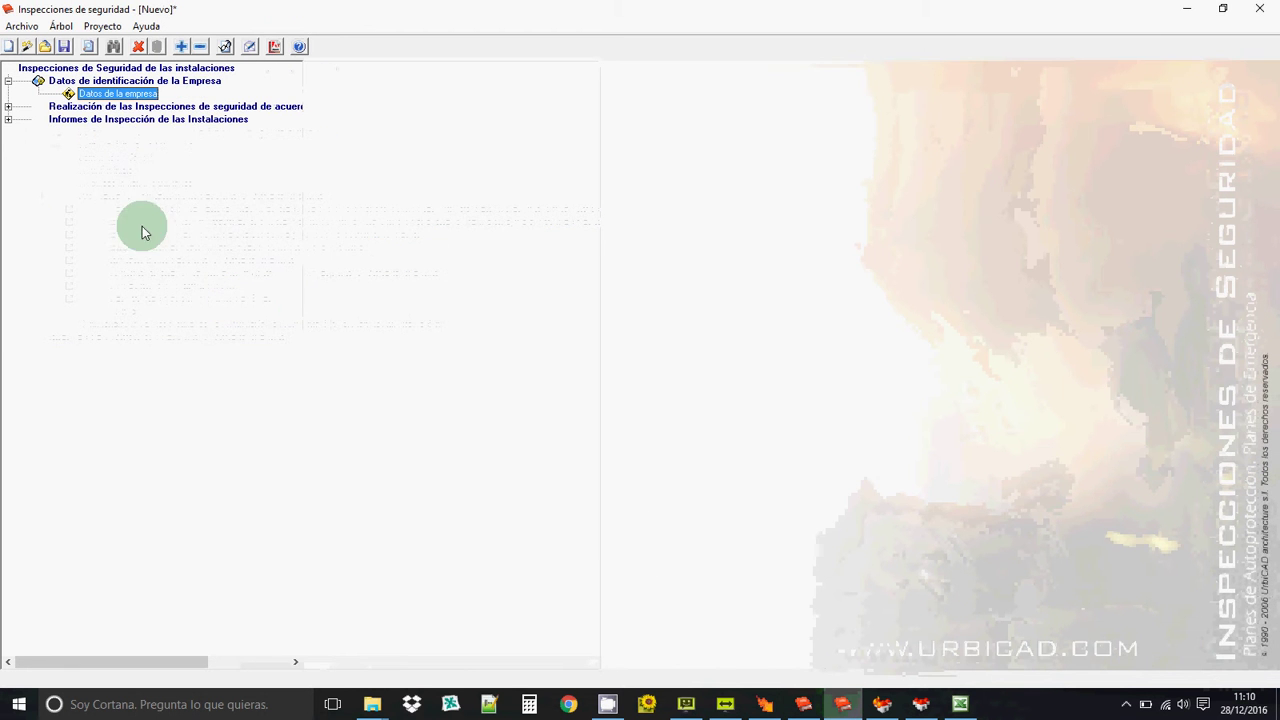
{"action": "left_click", "coordinate": [8, 107]}
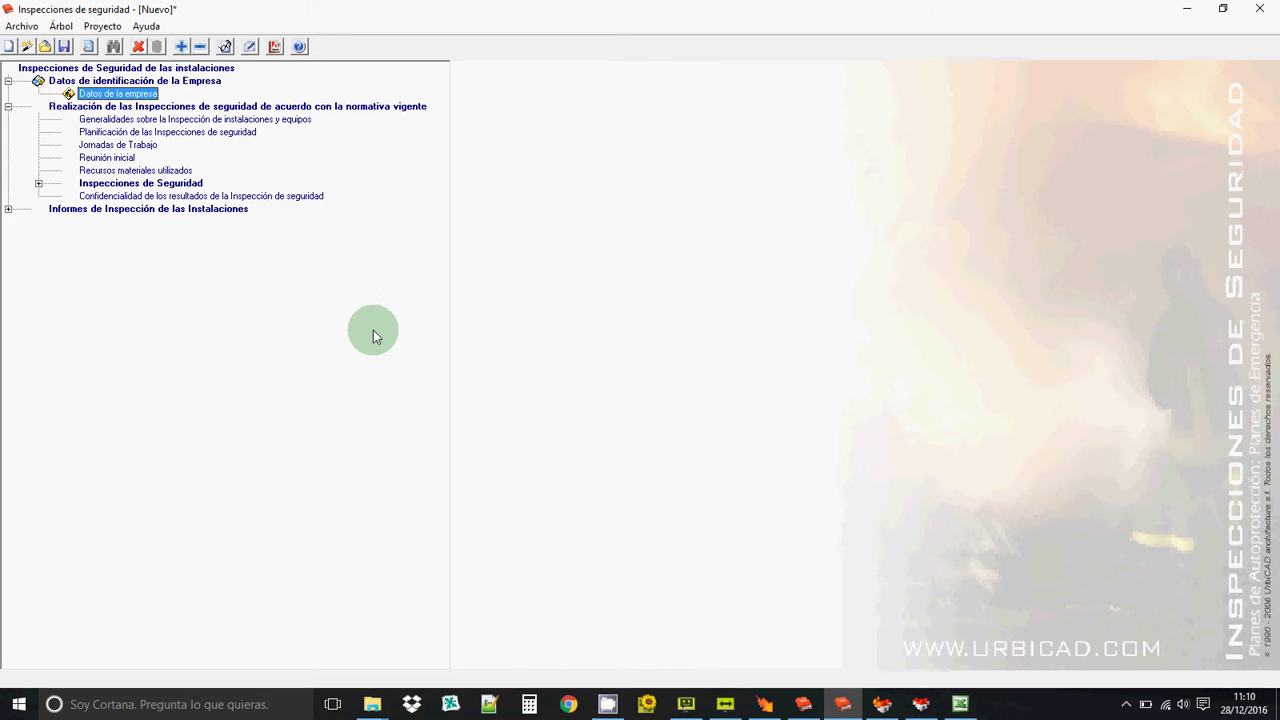
Switch to Actuaciones en caso de emergencia and view its available configuration options
{"action": "left_click", "coordinate": [768, 706]}
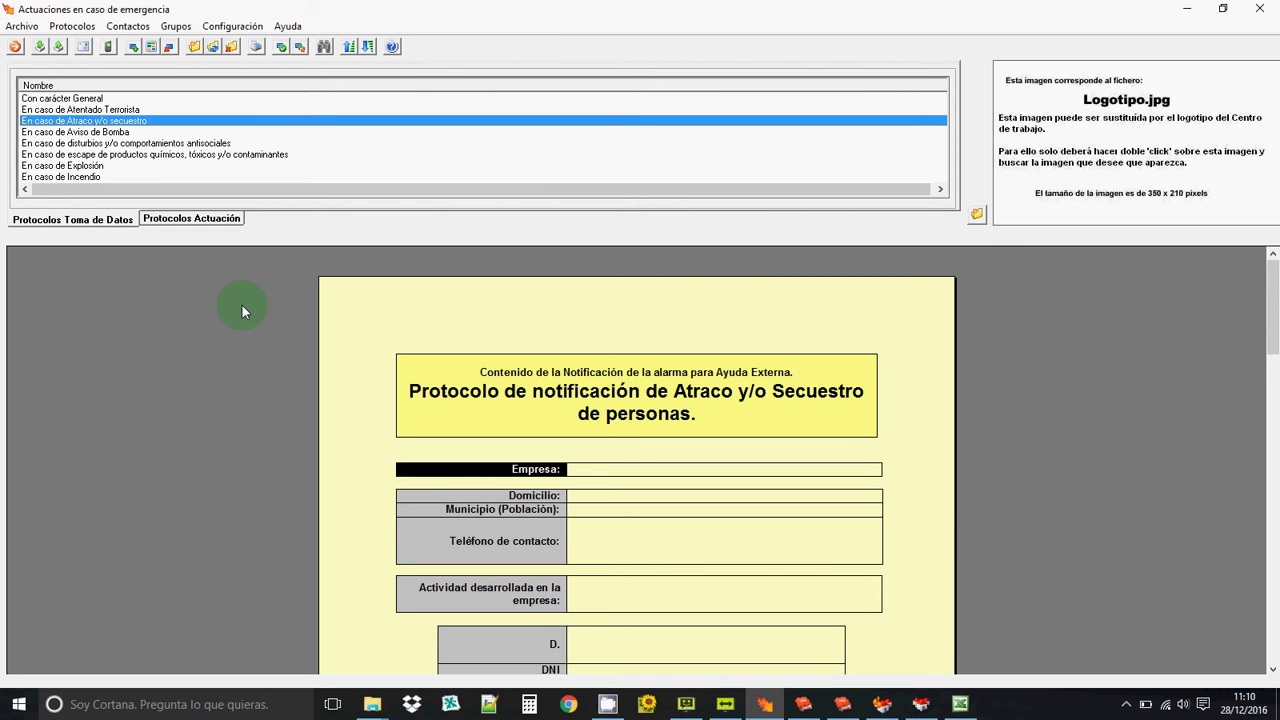
{"action": "left_click", "coordinate": [216, 28]}
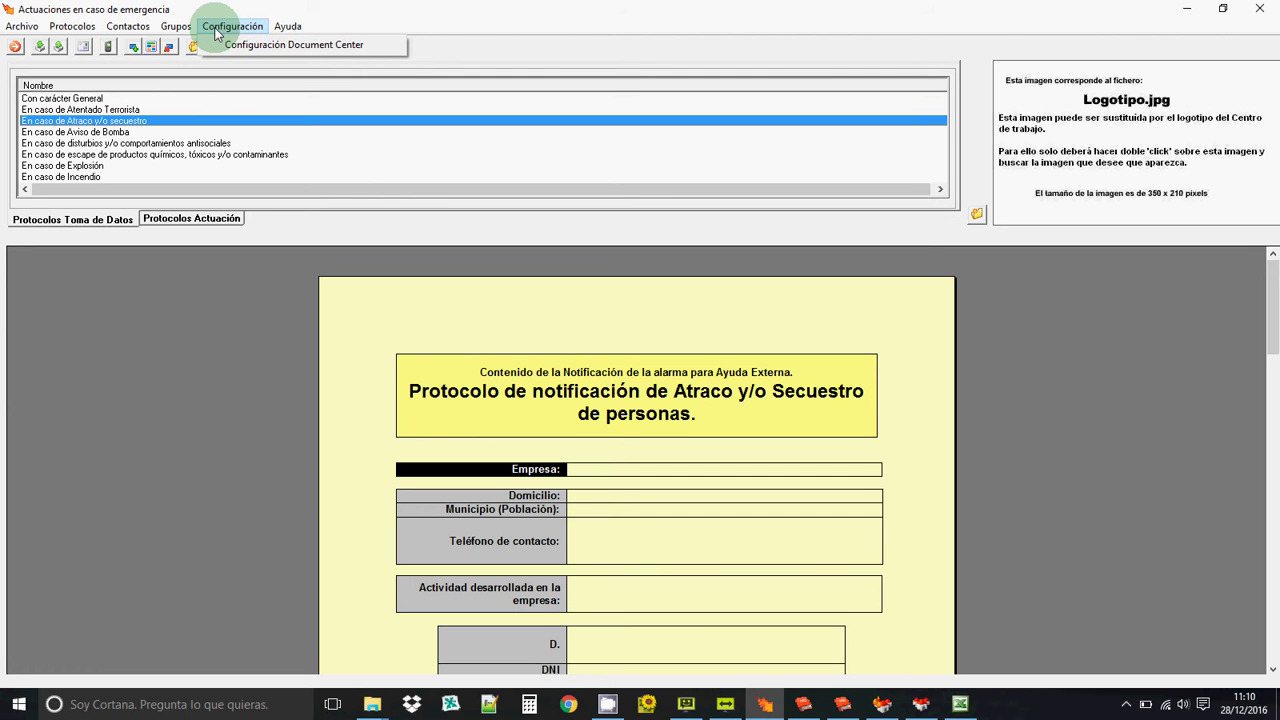
{"action": "left_click", "coordinate": [440, 352]}
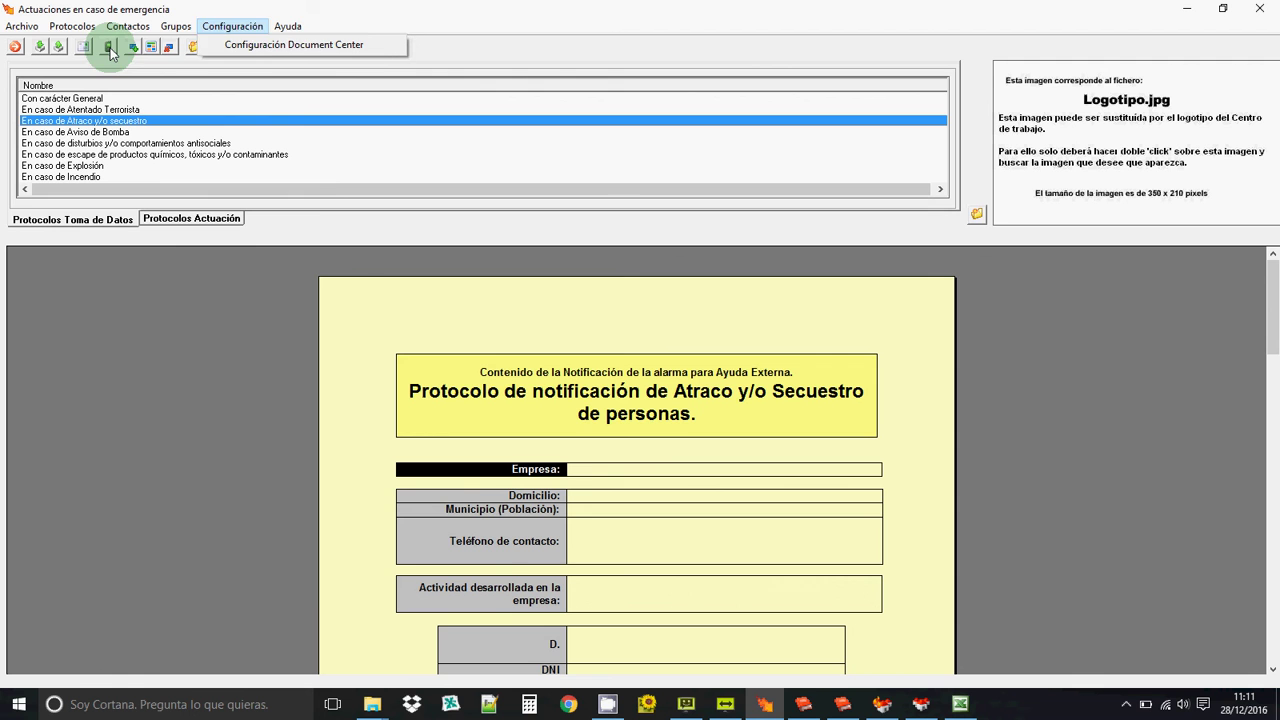
View the emergency SMS sending window with its alert levels and message types, and close it without sending anything
{"action": "left_click", "coordinate": [109, 46]}
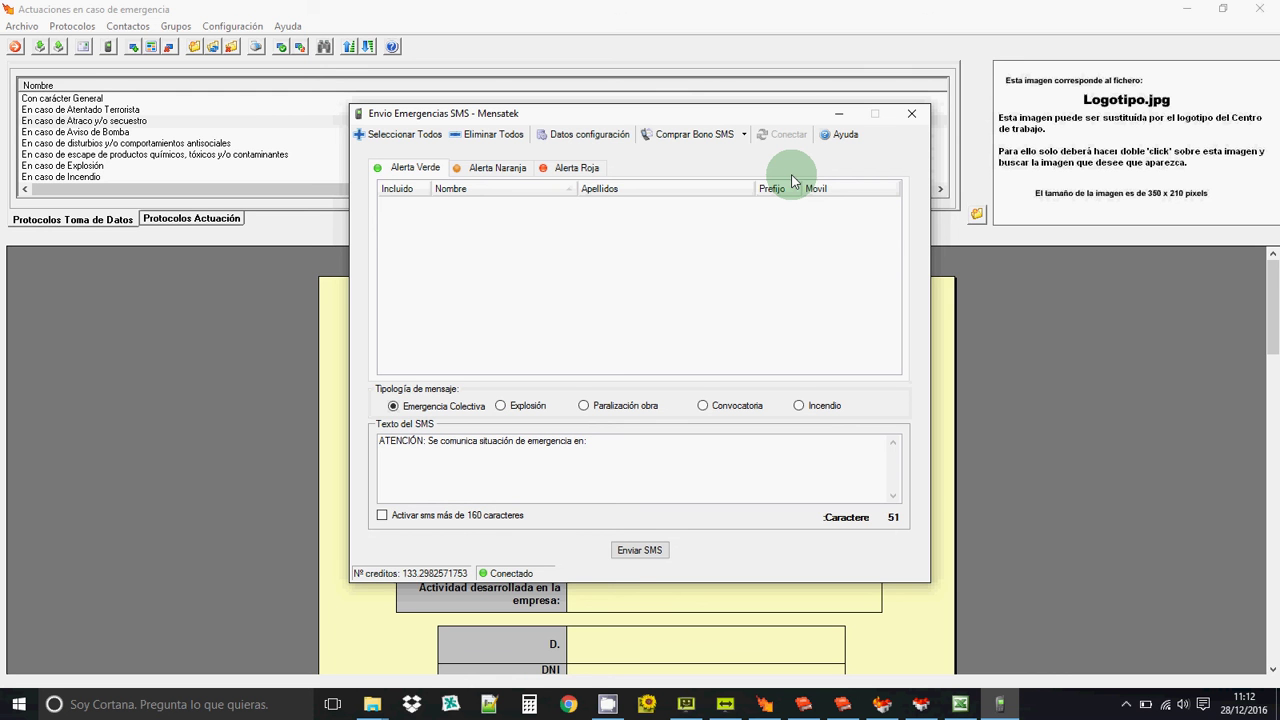
{"action": "left_click", "coordinate": [910, 114]}
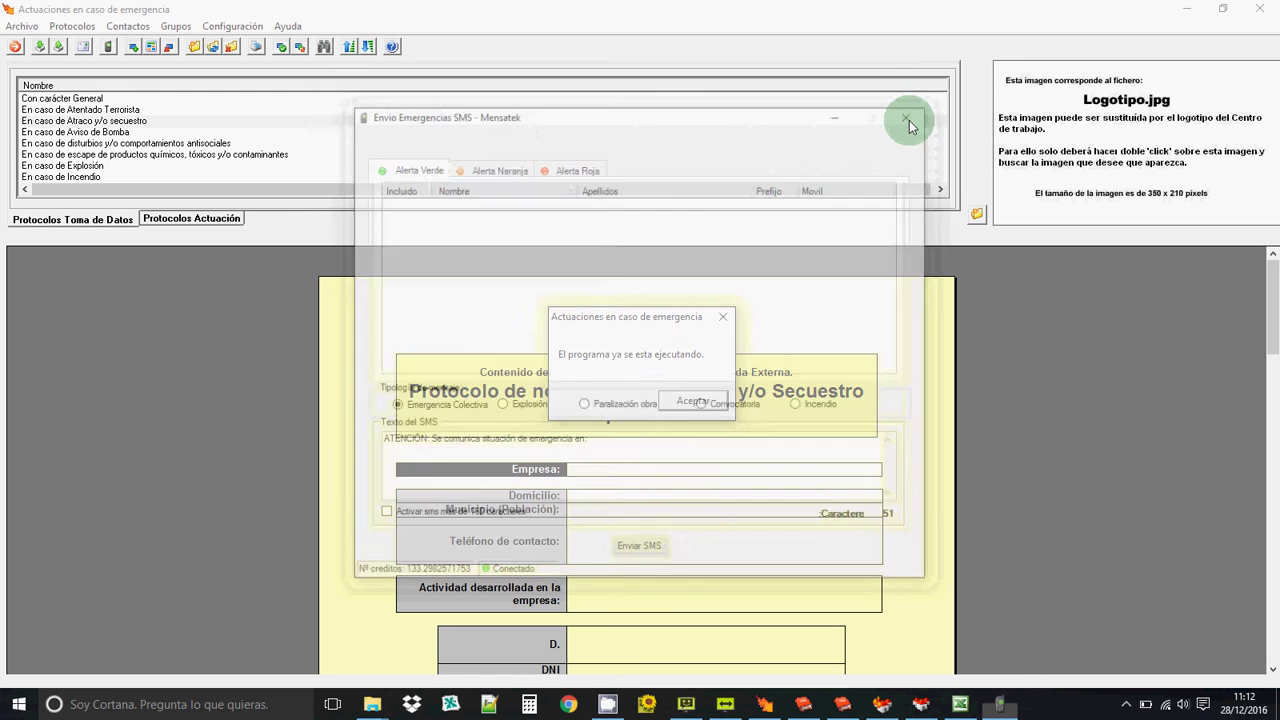
{"action": "left_click", "coordinate": [685, 401]}
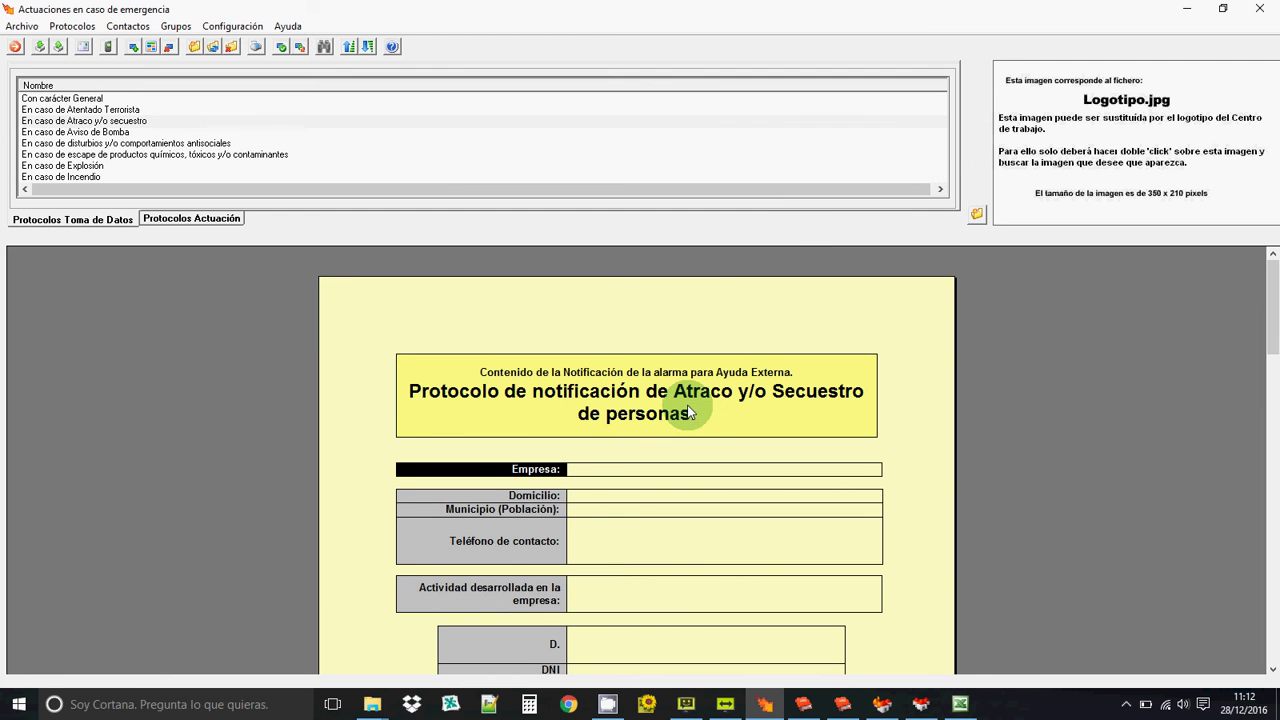